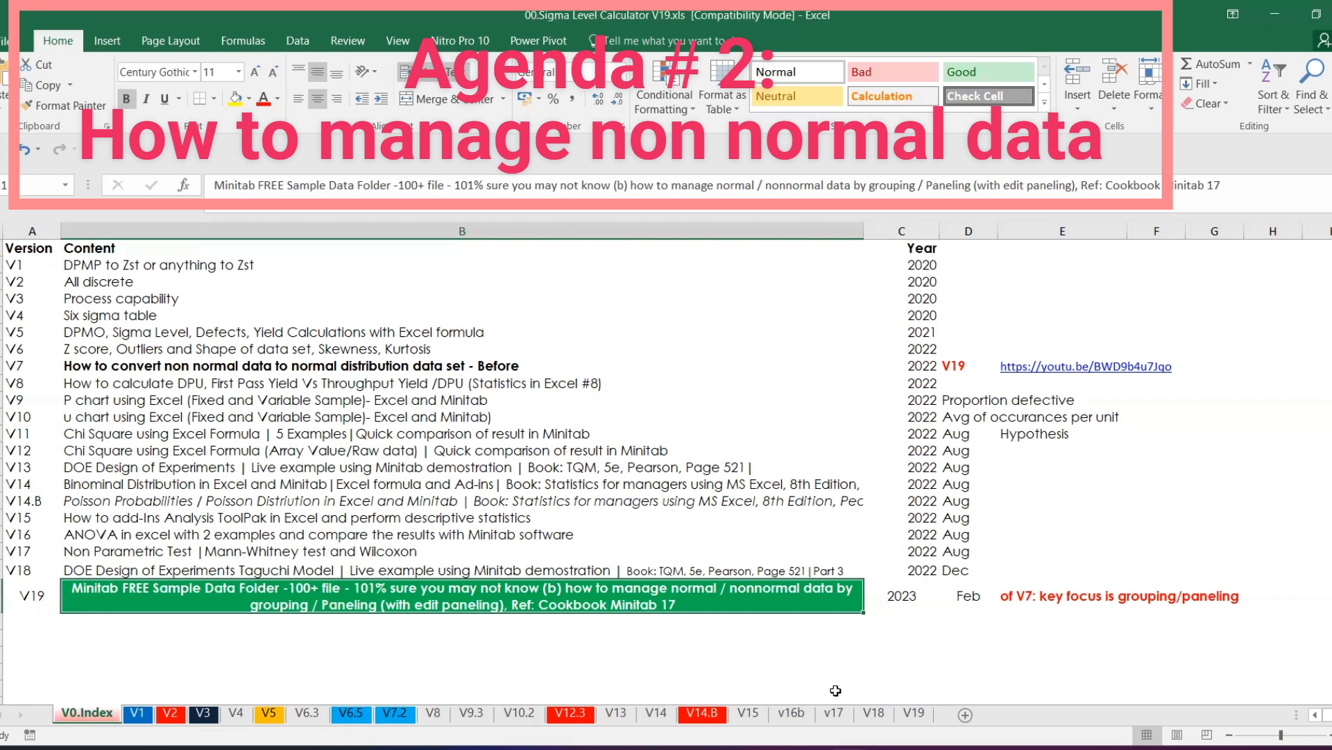
Switch to Adobe Reader to view the Getting Started with Minitab 17 guide, and return to the Excel workbook
{"action": "left_click", "coordinate": [928, 748]}
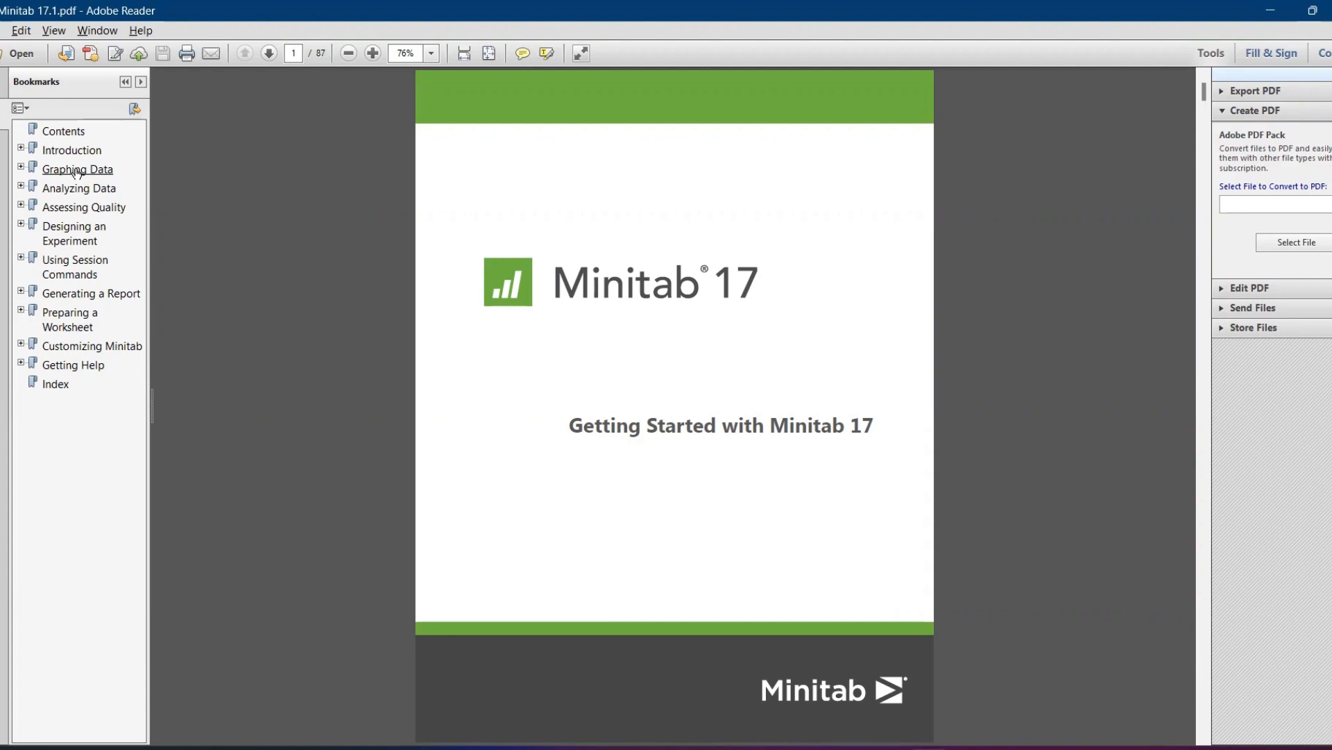
{"action": "key", "text": "alt+Tab"}
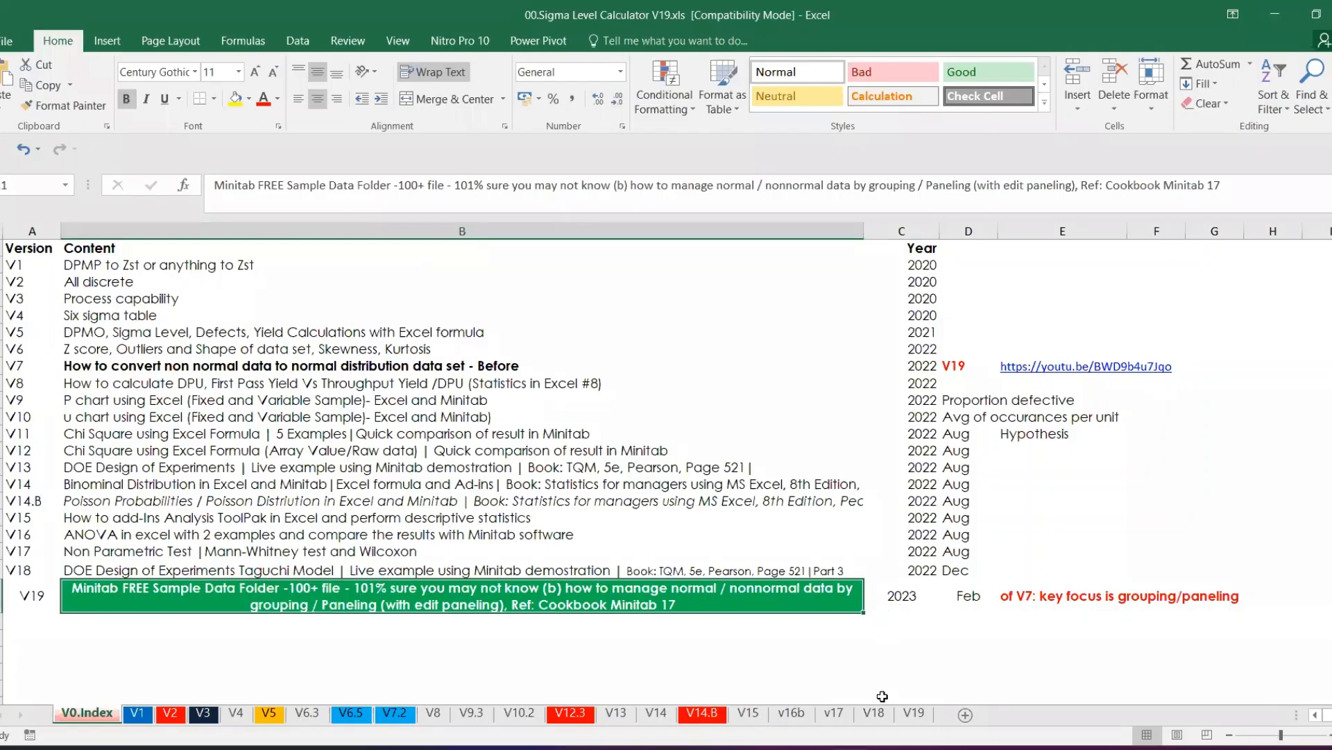
On the V19 sheet, move the paneled histogram instructions and the two Minitab screenshots closer to the data table
{"action": "left_click", "coordinate": [913, 713]}
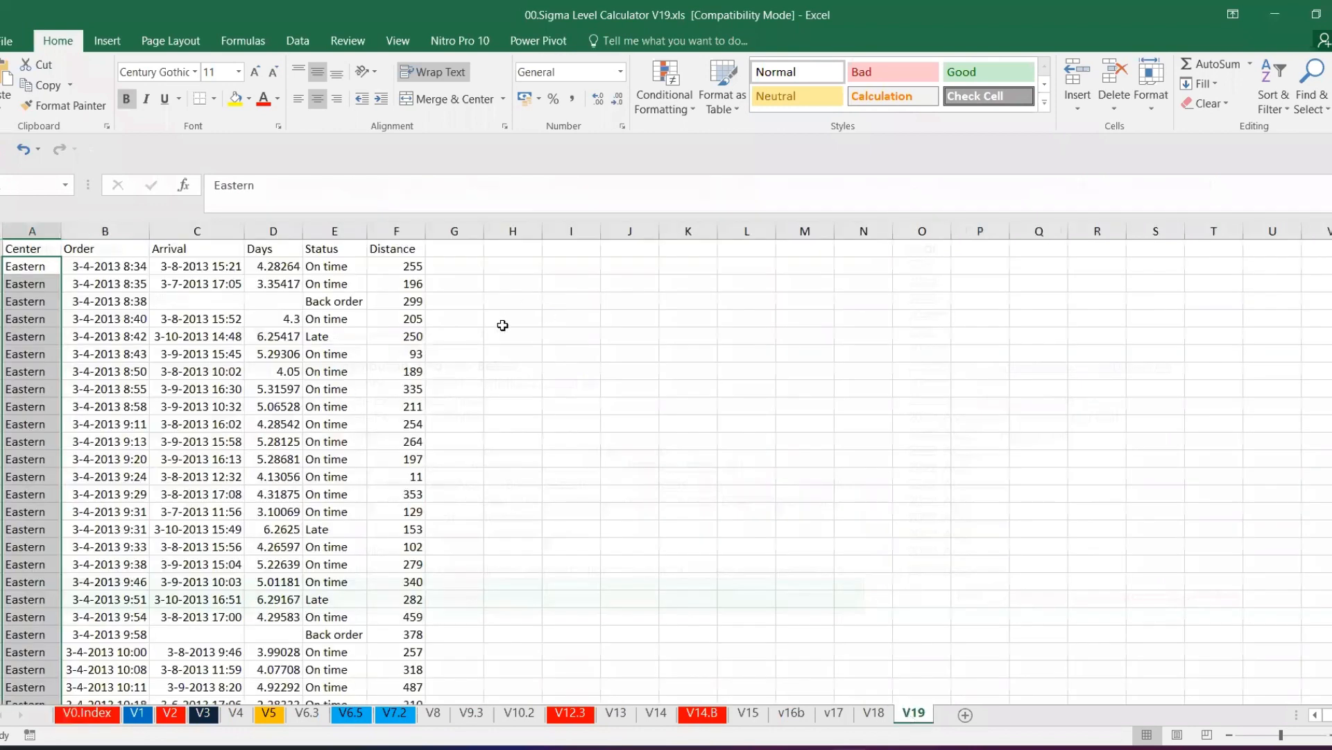
{"action": "left_click_drag", "start_coordinate": [993, 327], "coordinate": [527, 335]}
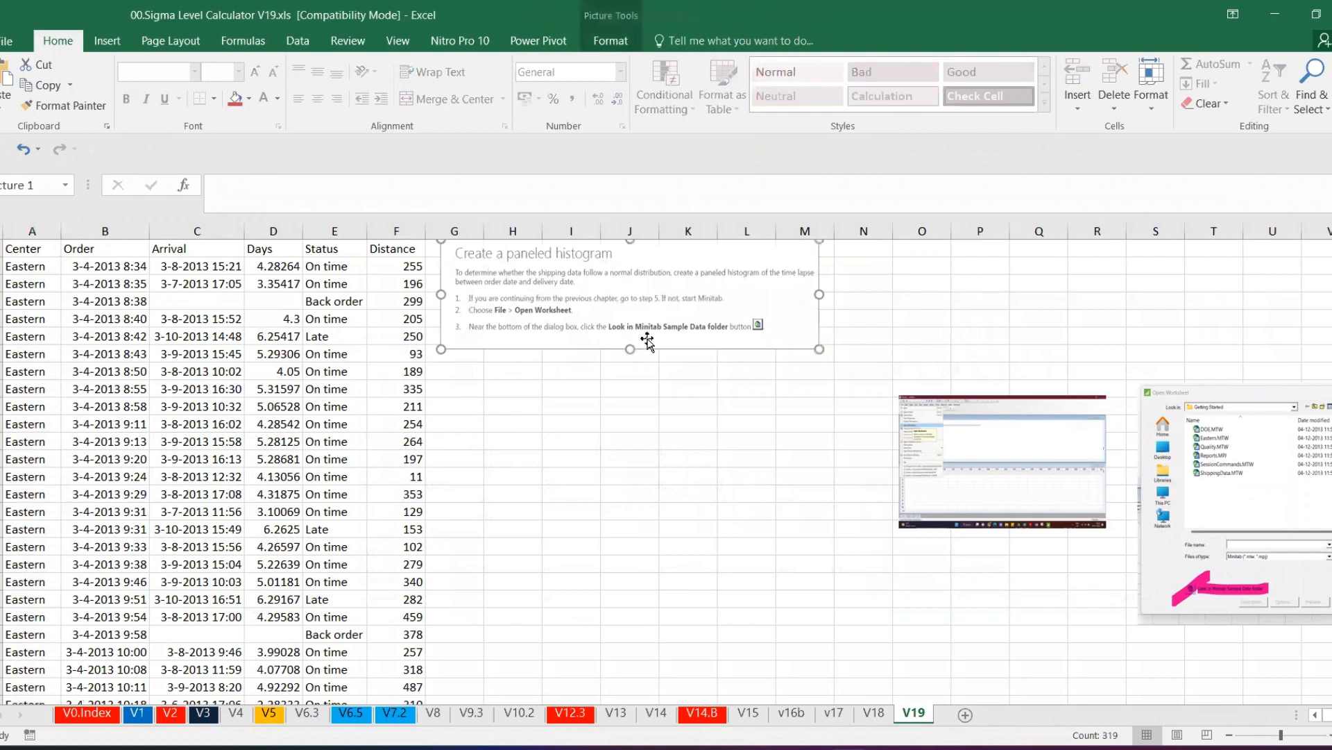
{"action": "left_click_drag", "start_coordinate": [937, 452], "coordinate": [550, 417]}
{"action": "left_click_drag", "start_coordinate": [1275, 522], "coordinate": [916, 510]}
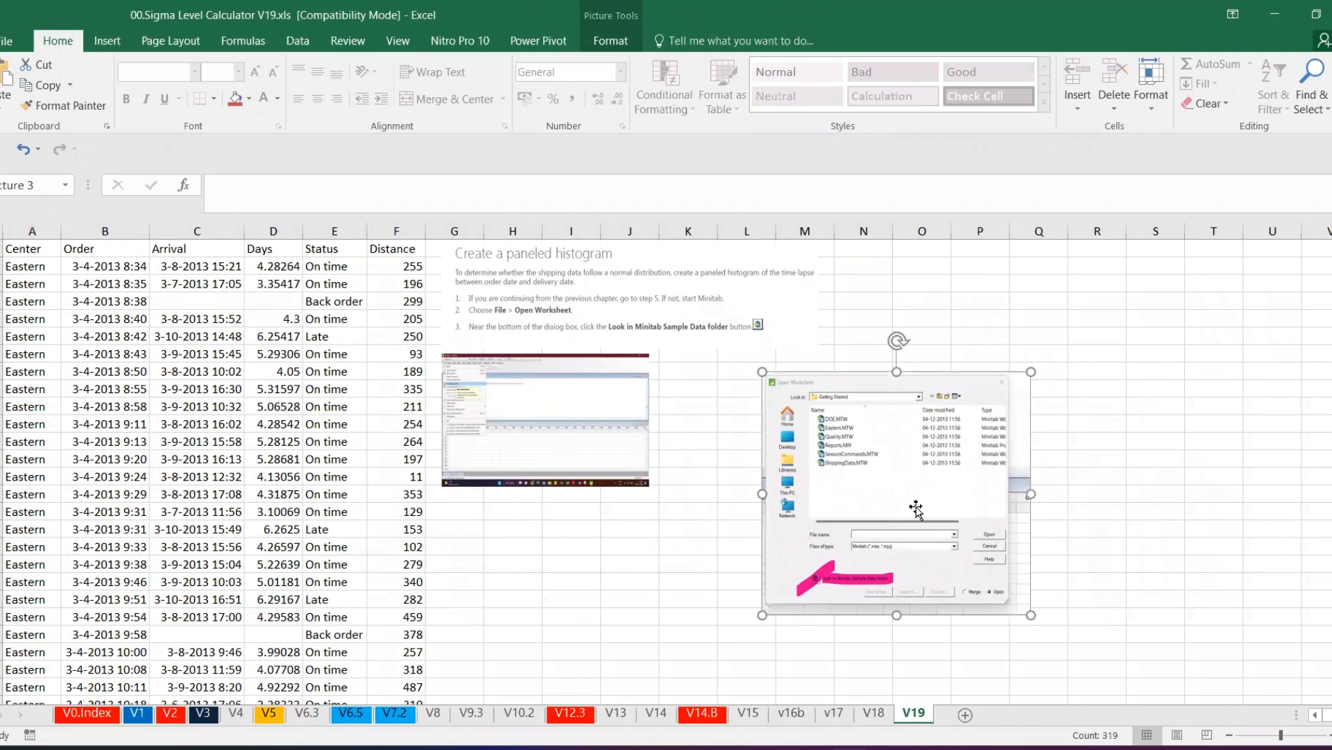
Return to the V0.Index sheet of the workbook and switch to Minitab's empty project
{"action": "left_click", "coordinate": [97, 714]}
{"action": "left_click", "coordinate": [797, 714]}
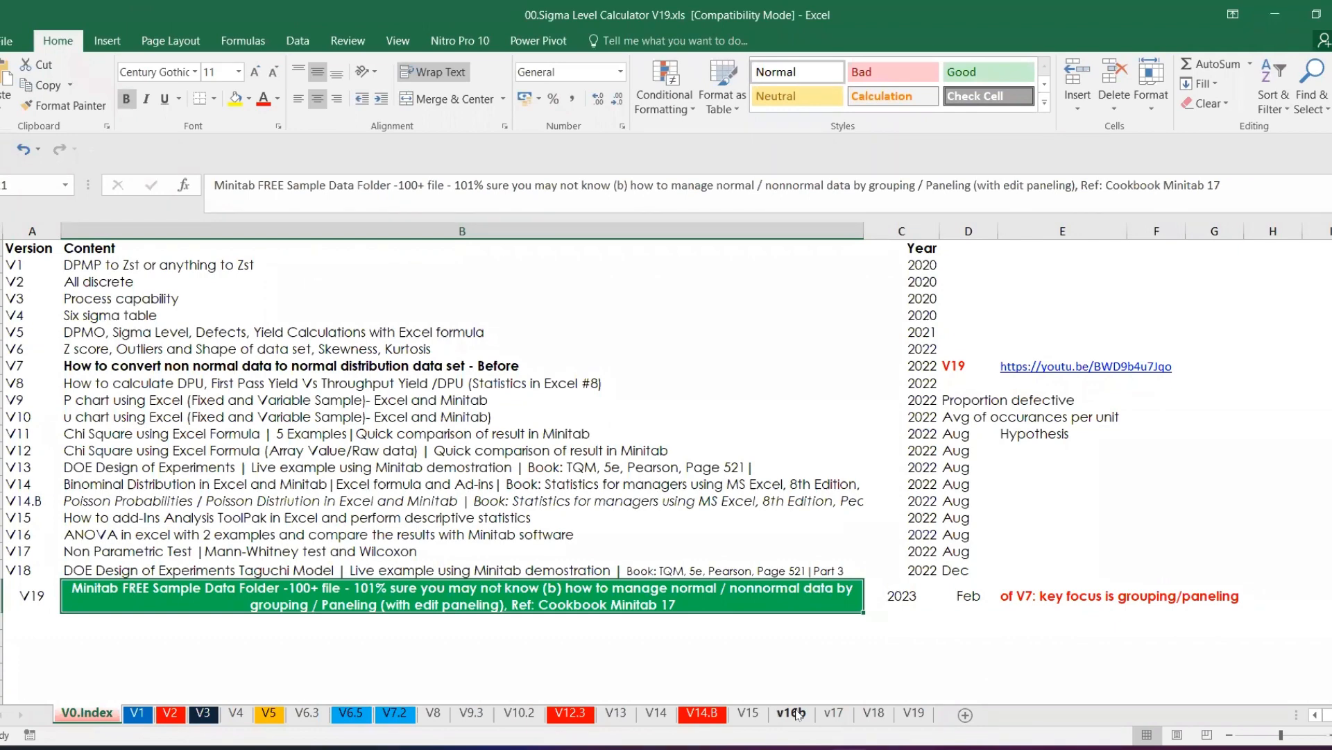
{"action": "left_click", "coordinate": [967, 748]}
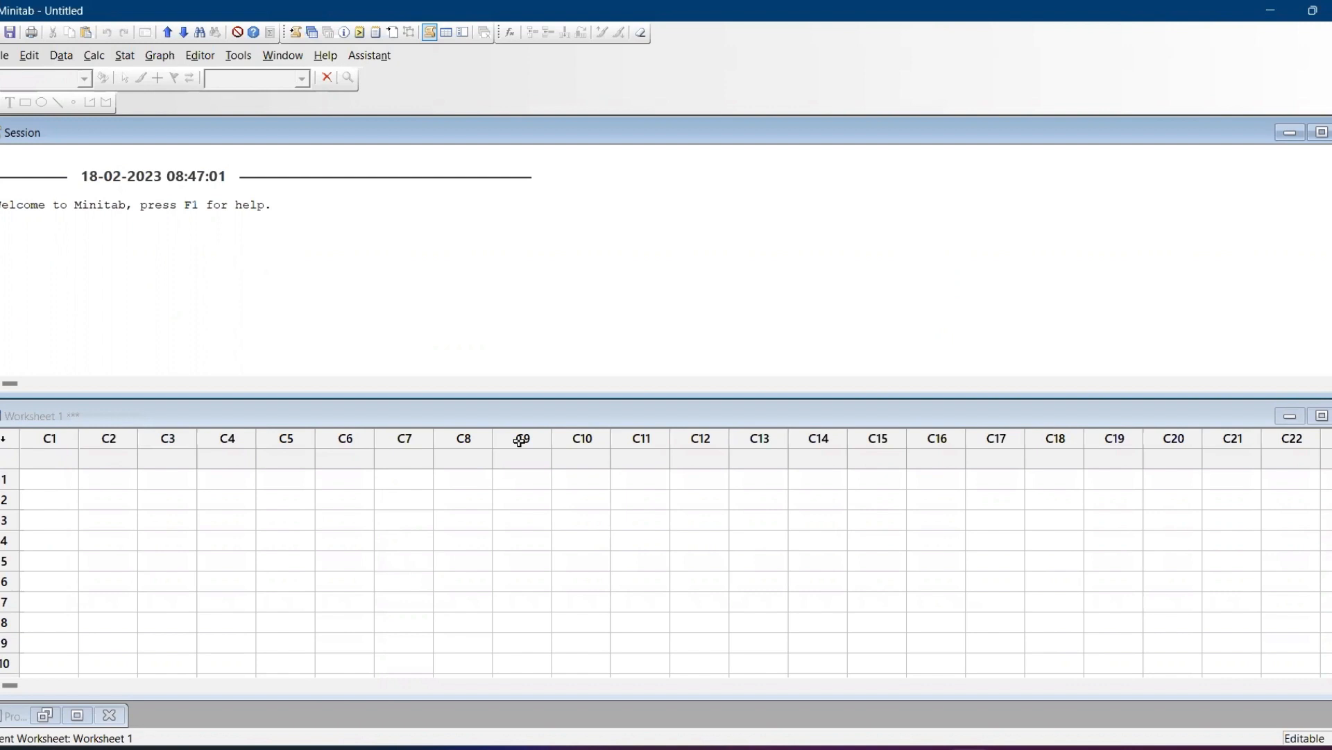
{"action": "scroll", "coordinate": [202, 285], "scroll_direction": "down", "scroll_amount": 1}
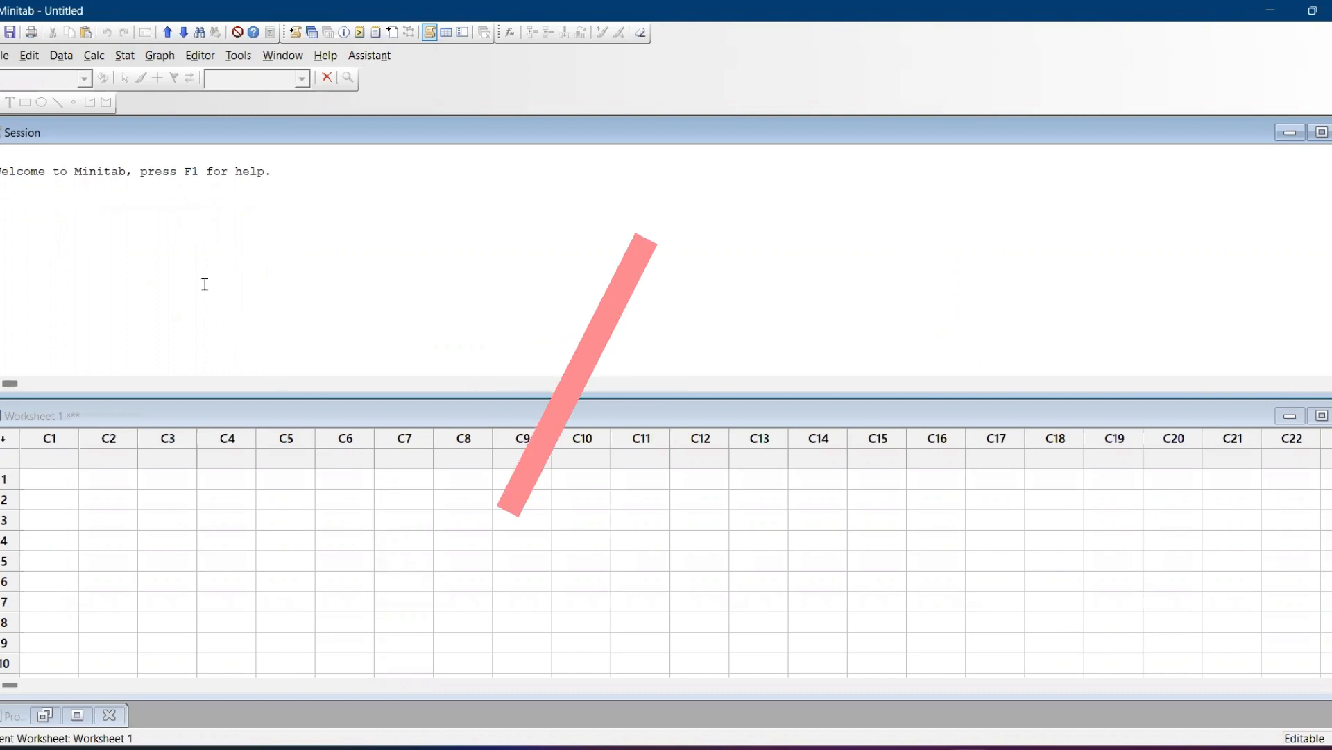
Bring up the Open Worksheet dialog, check the Getting Started folder's location, and go to the Minitab Sample Data folder
{"action": "left_click", "coordinate": [4, 57]}
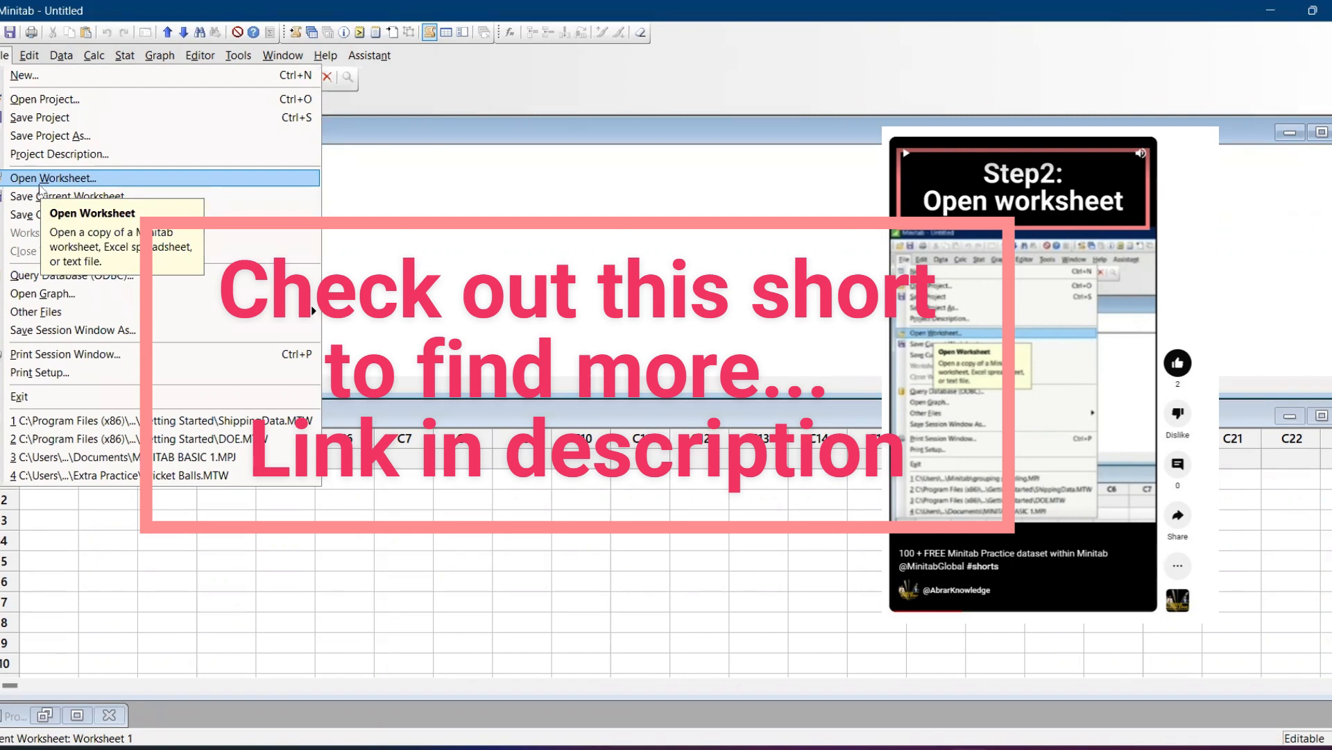
{"action": "left_click", "coordinate": [40, 184]}
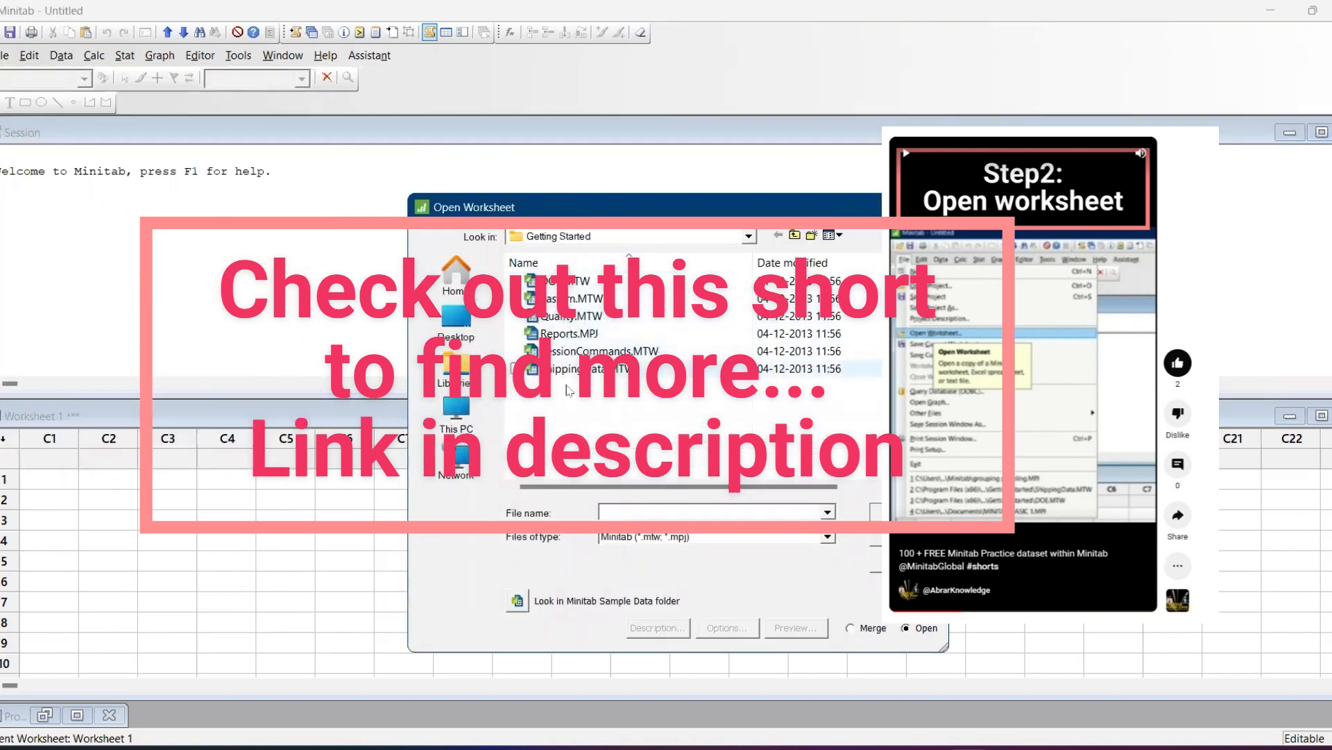
{"action": "left_click", "coordinate": [542, 239]}
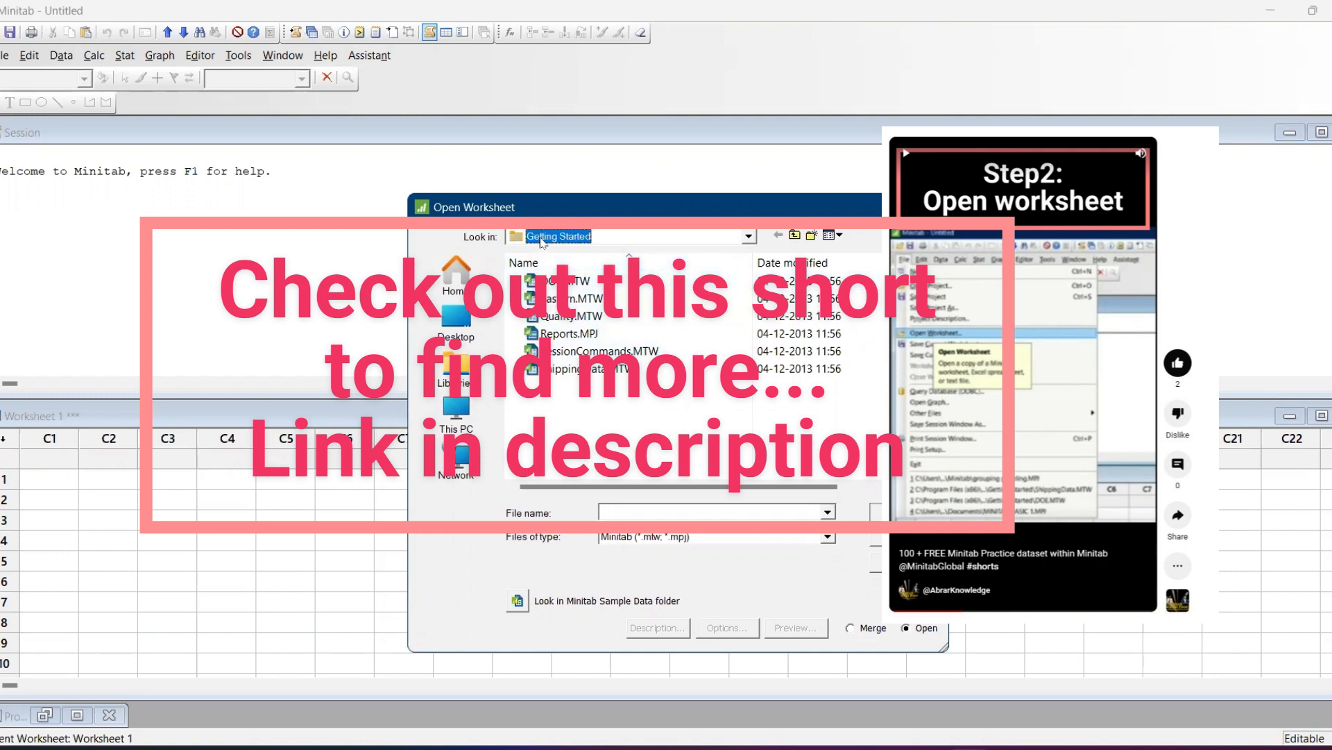
{"action": "left_click", "coordinate": [517, 237]}
{"action": "left_click", "coordinate": [515, 238]}
{"action": "left_click", "coordinate": [516, 237]}
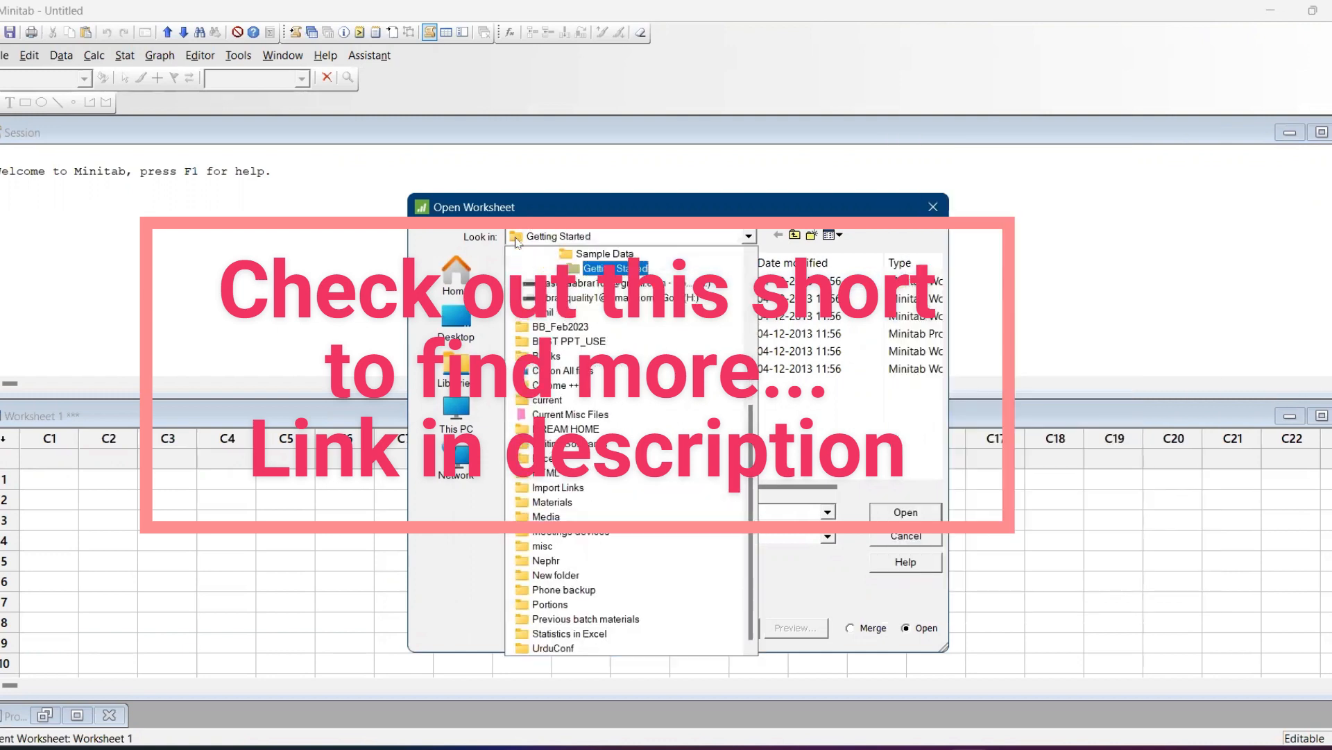
{"action": "left_click", "coordinate": [623, 274]}
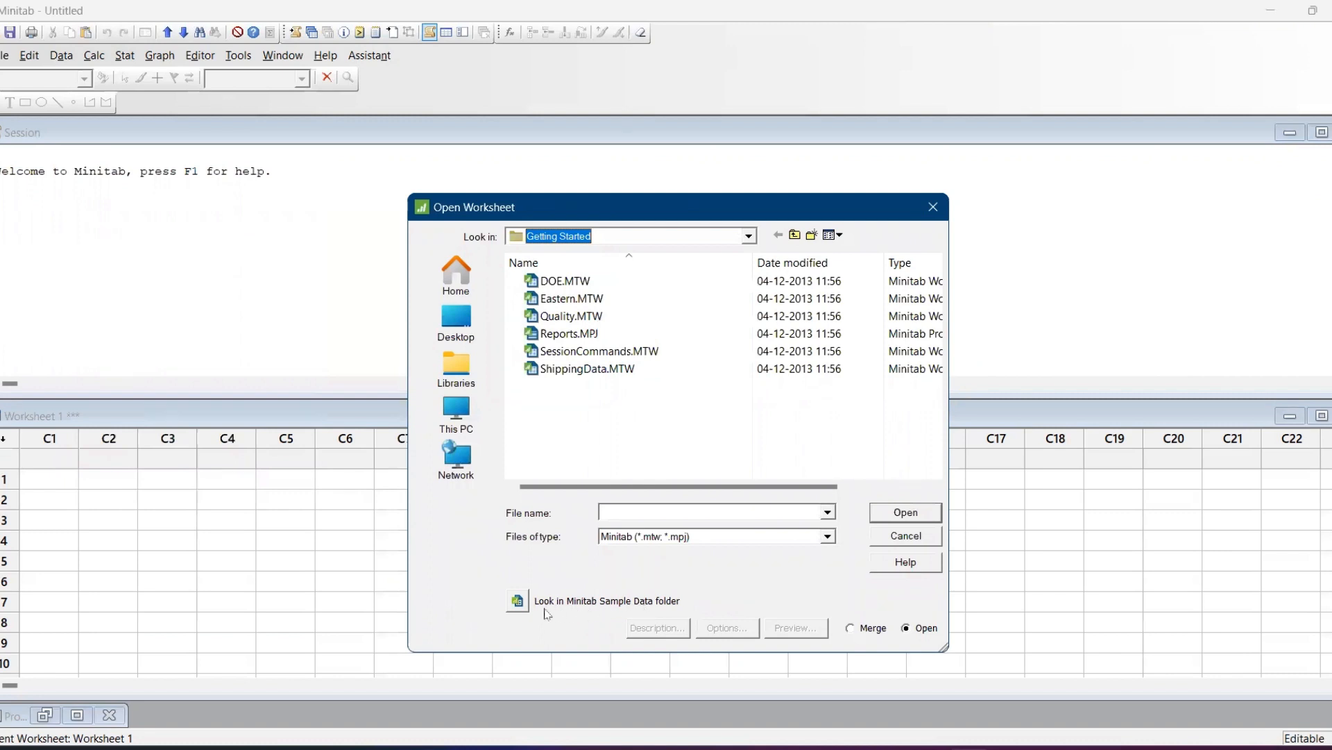
{"action": "left_click", "coordinate": [515, 604]}
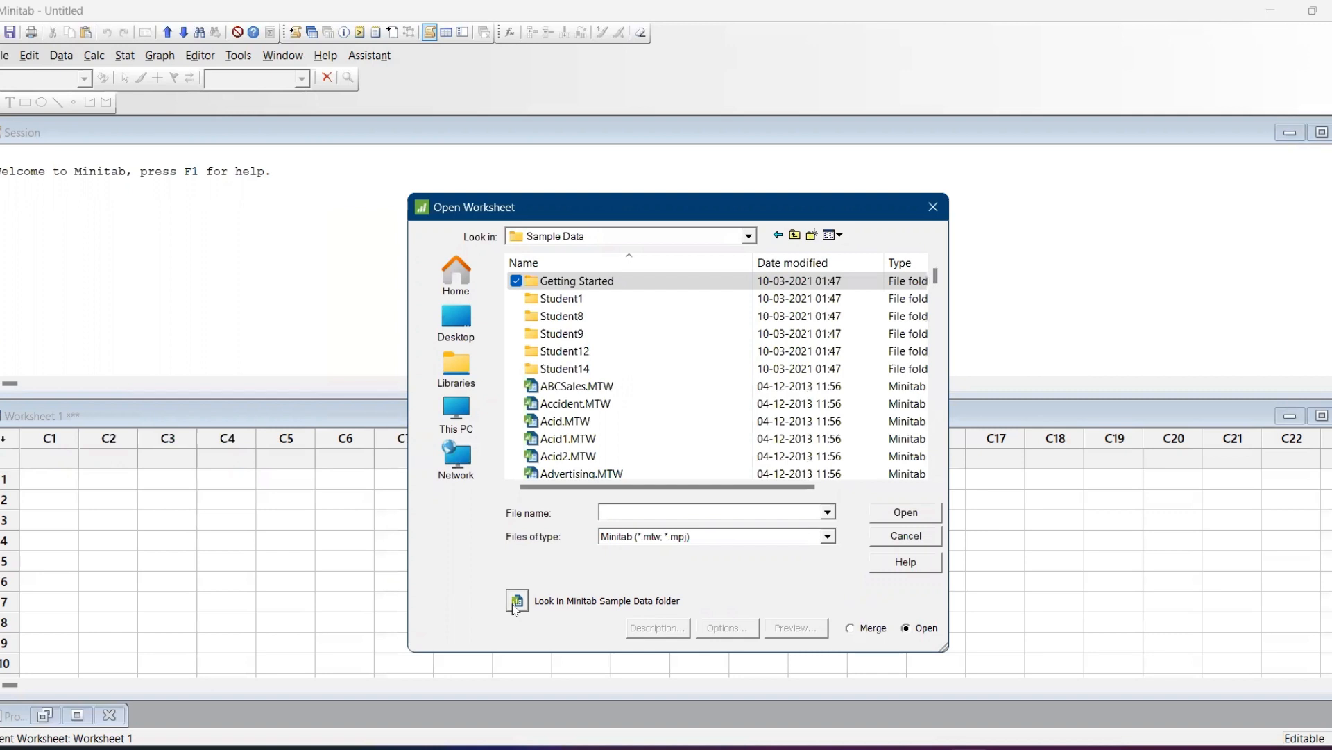
Browse the Sample Data folder's worksheet files from the Student14 folder through to Yieldstdev.MTW
{"action": "left_click", "coordinate": [634, 372]}
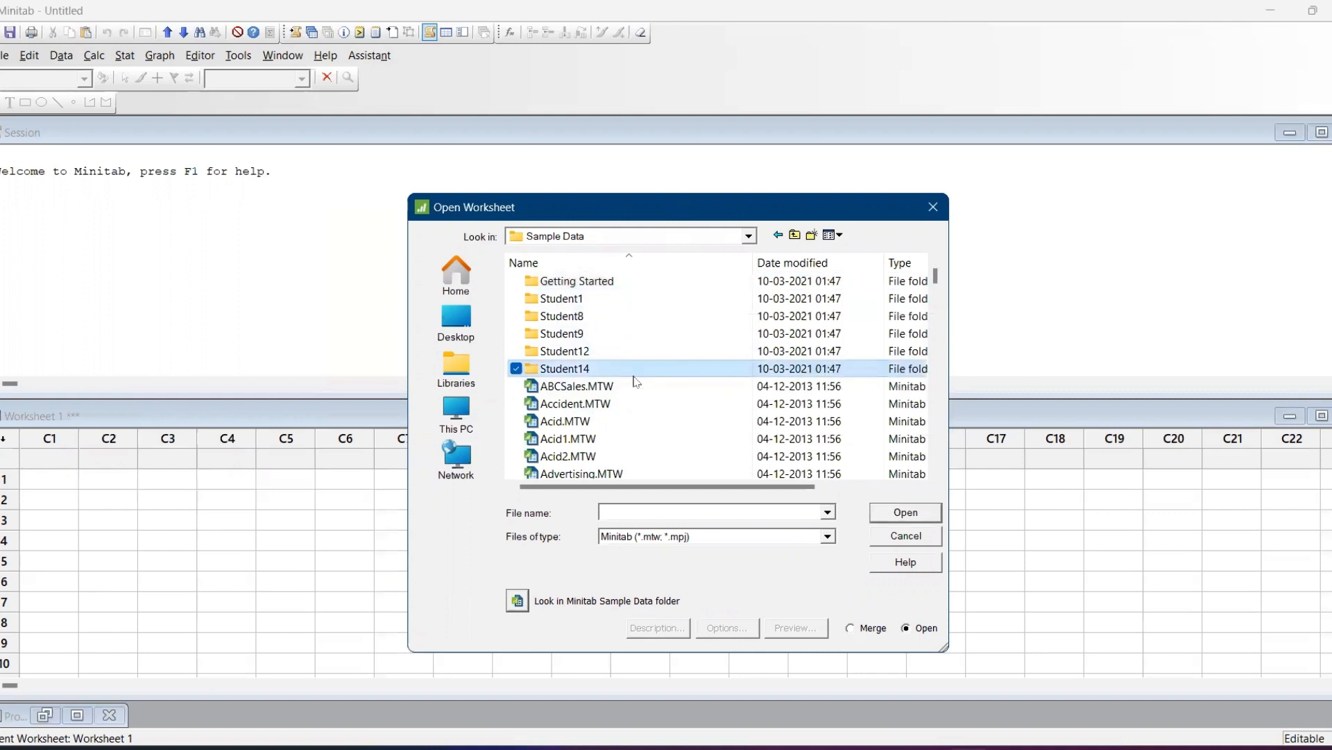
{"action": "key", "text": "Down"}
{"action": "key", "text": "Down"}
{"action": "key", "text": "Down"}
{"action": "key", "text": "Down"}
{"action": "key", "text": "Down"}
{"action": "key", "text": "Down"}
{"action": "key", "text": "Down"}
{"action": "key", "text": "Down"}
{"action": "key", "text": "Down"}
{"action": "key", "text": "Down"}
{"action": "key", "text": "Down"}
{"action": "key", "text": "Down"}
{"action": "key", "text": "Down"}
{"action": "key", "text": "Down"}
{"action": "key", "text": "Down"}
{"action": "key", "text": "Down"}
{"action": "key", "text": "Down"}
{"action": "key", "text": "Down"}
{"action": "key", "text": "Down"}
{"action": "key", "text": "Down"}
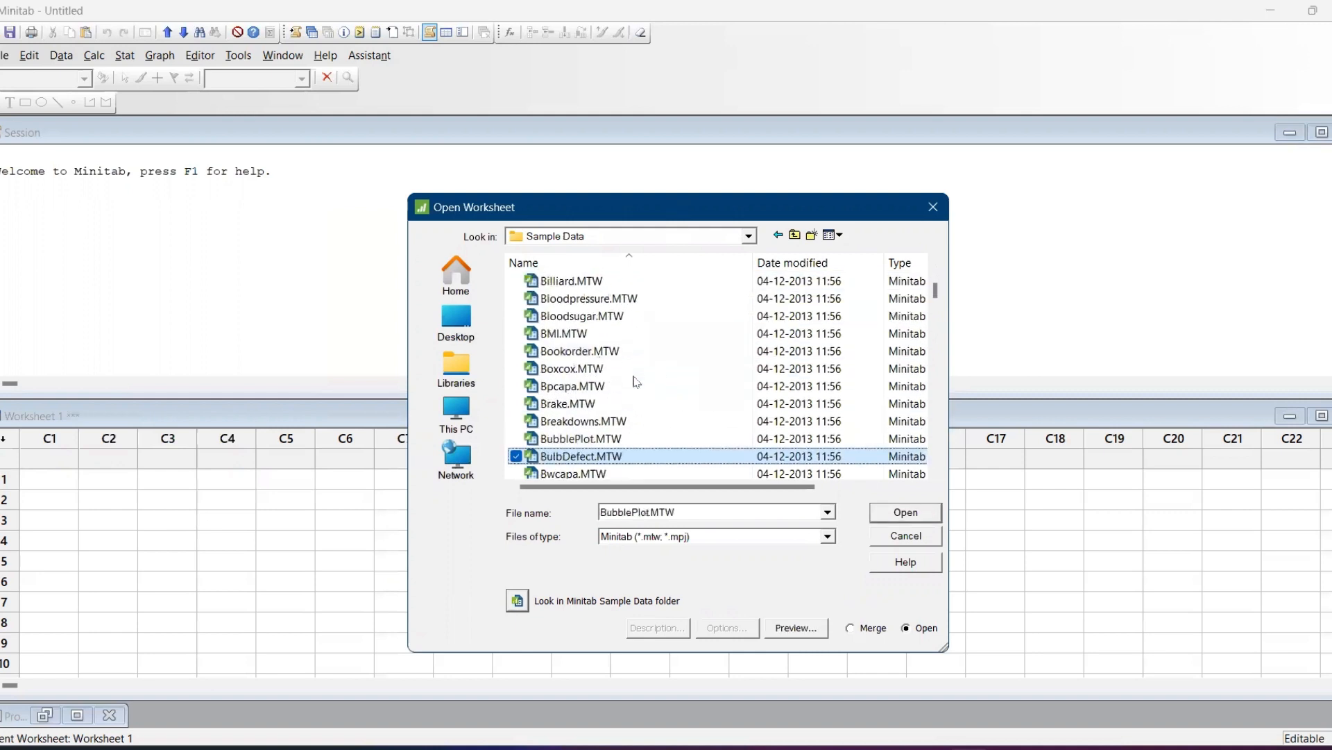
{"action": "key", "text": "Down"}
{"action": "key", "text": "Down"}
{"action": "key", "text": "Down"}
{"action": "key", "text": "Down"}
{"action": "key", "text": "Down"}
{"action": "key", "text": "Down"}
{"action": "key", "text": "Down"}
{"action": "key", "text": "Down"}
{"action": "key", "text": "Down"}
{"action": "key", "text": "Down"}
{"action": "key", "text": "Down"}
{"action": "key", "text": "Down"}
{"action": "key", "text": "Down"}
{"action": "key", "text": "Down"}
{"action": "key", "text": "Down"}
{"action": "key", "text": "Down"}
{"action": "key", "text": "Down"}
{"action": "key", "text": "Down"}
{"action": "key", "text": "Down"}
{"action": "key", "text": "Down"}
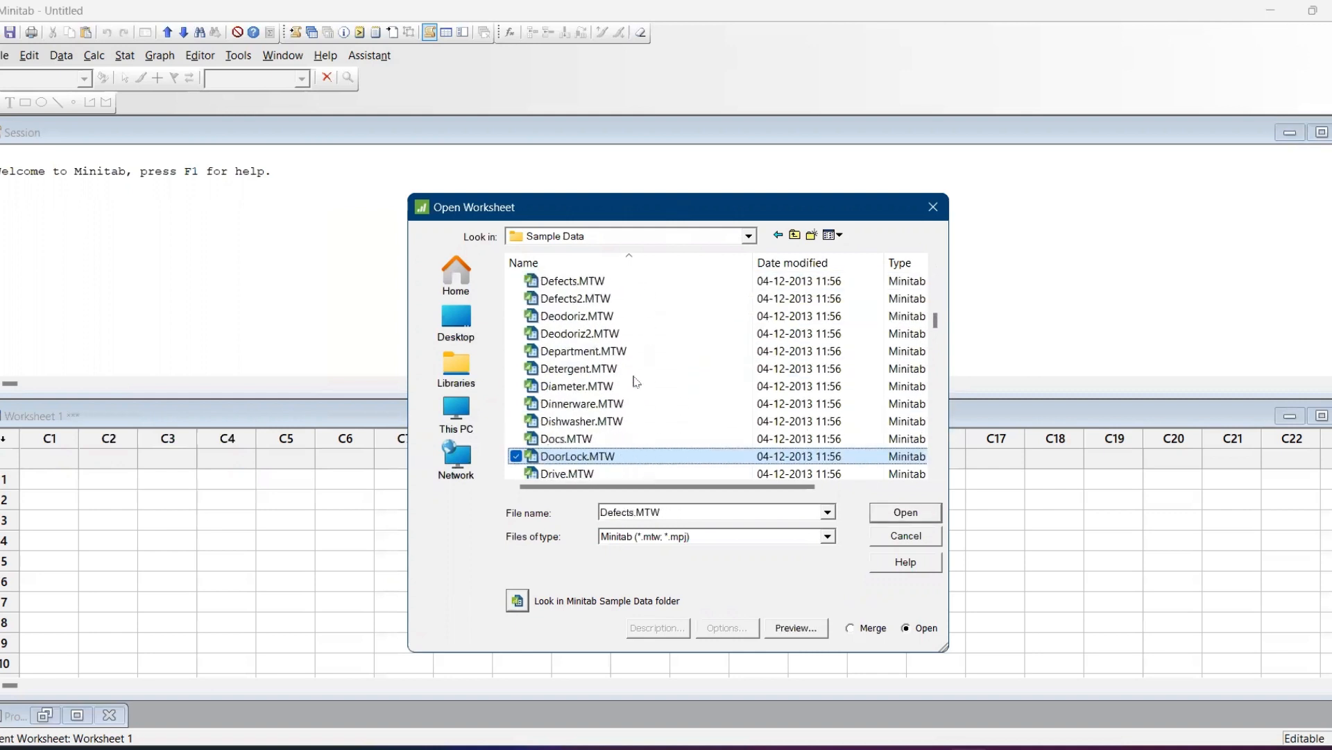
{"action": "key", "text": "Down"}
{"action": "key", "text": "Down"}
{"action": "key", "text": "Down"}
{"action": "key", "text": "Down"}
{"action": "key", "text": "Down"}
{"action": "key", "text": "Down"}
{"action": "key", "text": "Down"}
{"action": "key", "text": "Down"}
{"action": "key", "text": "Down"}
{"action": "key", "text": "Down"}
{"action": "key", "text": "Down"}
{"action": "key", "text": "Down"}
{"action": "key", "text": "Down"}
{"action": "key", "text": "Down"}
{"action": "key", "text": "Down"}
{"action": "key", "text": "Down"}
{"action": "key", "text": "Down"}
{"action": "key", "text": "Down"}
{"action": "key", "text": "Down"}
{"action": "key", "text": "Down"}
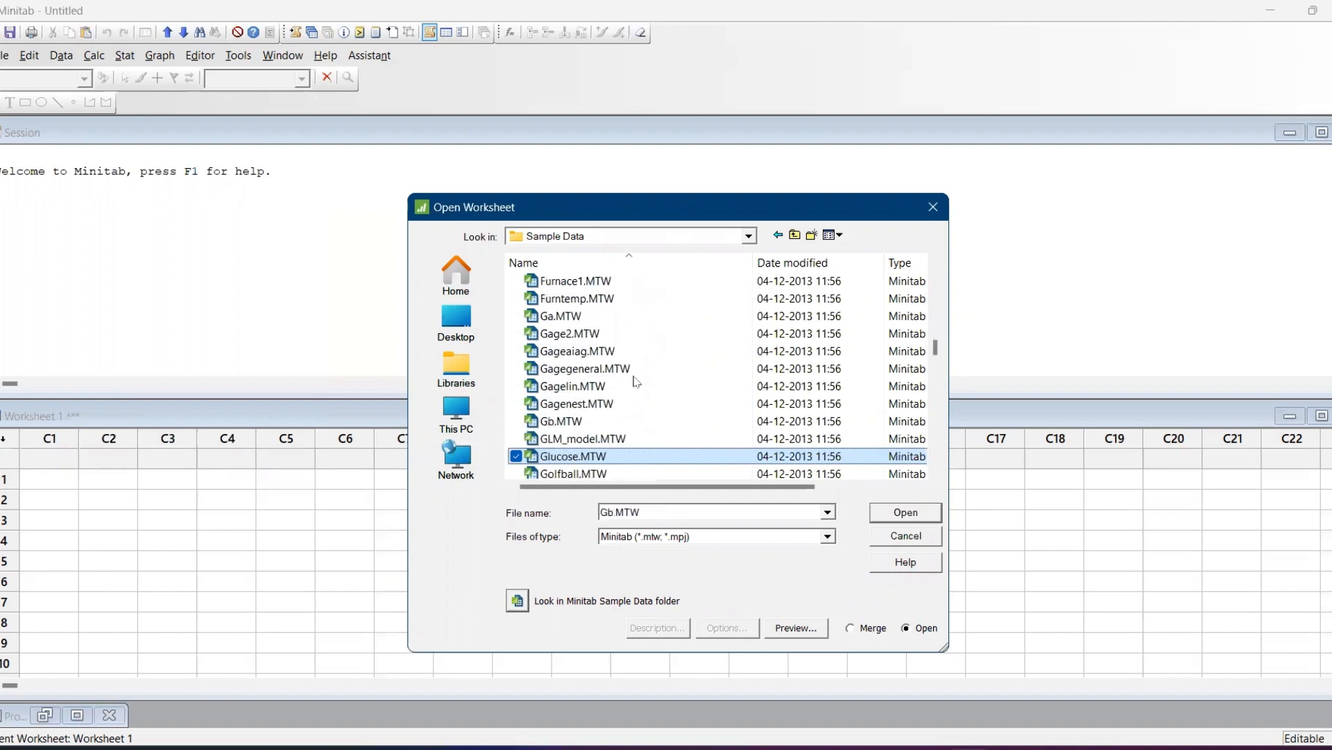
{"action": "key", "text": "Down"}
{"action": "key", "text": "Down"}
{"action": "key", "text": "Down"}
{"action": "key", "text": "Down"}
{"action": "key", "text": "Down"}
{"action": "key", "text": "Down"}
{"action": "key", "text": "Down"}
{"action": "key", "text": "Down"}
{"action": "key", "text": "Down"}
{"action": "key", "text": "Down"}
{"action": "key", "text": "Down"}
{"action": "key", "text": "Down"}
{"action": "key", "text": "Down"}
{"action": "key", "text": "Down"}
{"action": "key", "text": "Down"}
{"action": "key", "text": "Down"}
{"action": "key", "text": "Down"}
{"action": "key", "text": "Down"}
{"action": "key", "text": "Down"}
{"action": "key", "text": "Down"}
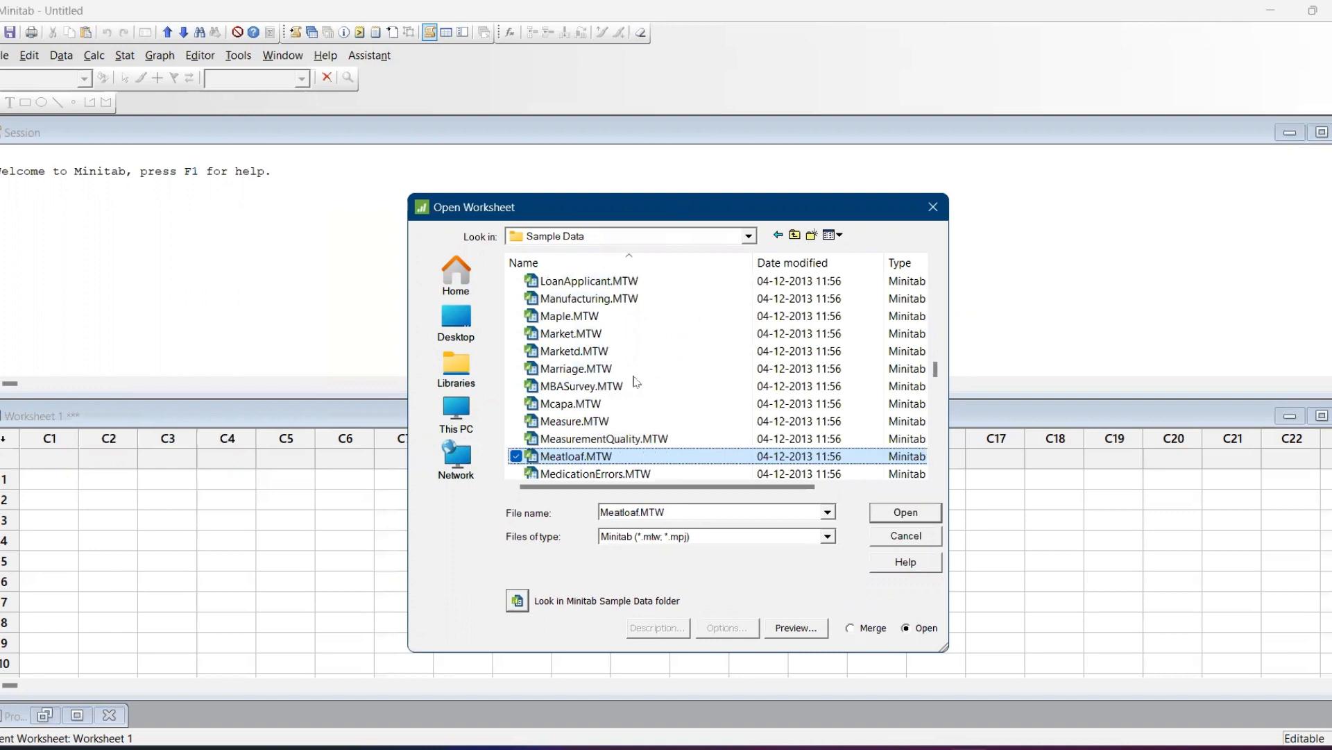
{"action": "key", "text": "Down"}
{"action": "key", "text": "Down"}
{"action": "key", "text": "Down"}
{"action": "key", "text": "Down"}
{"action": "key", "text": "Down"}
{"action": "key", "text": "Down"}
{"action": "key", "text": "Down"}
{"action": "key", "text": "Down"}
{"action": "key", "text": "Down"}
{"action": "key", "text": "Down"}
{"action": "key", "text": "Down"}
{"action": "key", "text": "Down"}
{"action": "key", "text": "Down"}
{"action": "key", "text": "Down"}
{"action": "key", "text": "Down"}
{"action": "key", "text": "Down"}
{"action": "key", "text": "Down"}
{"action": "key", "text": "Down"}
{"action": "key", "text": "Down"}
{"action": "key", "text": "Down"}
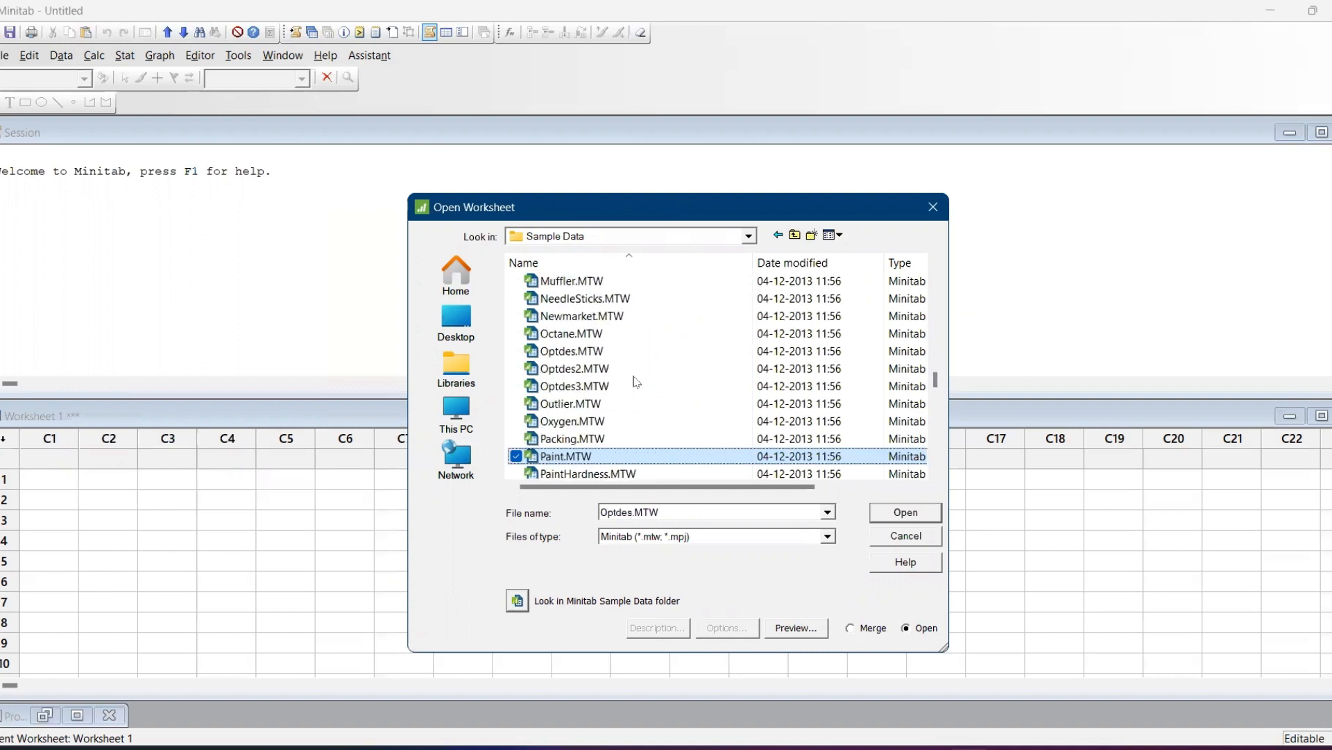
{"action": "key", "text": "Down"}
{"action": "key", "text": "Down"}
{"action": "key", "text": "Down"}
{"action": "key", "text": "Down"}
{"action": "key", "text": "Down"}
{"action": "key", "text": "Down"}
{"action": "key", "text": "Down"}
{"action": "key", "text": "Down"}
{"action": "key", "text": "Down"}
{"action": "key", "text": "Down"}
{"action": "key", "text": "Down"}
{"action": "key", "text": "Down"}
{"action": "key", "text": "Down"}
{"action": "key", "text": "Down"}
{"action": "key", "text": "Down"}
{"action": "key", "text": "Down"}
{"action": "key", "text": "Down"}
{"action": "key", "text": "Down"}
{"action": "key", "text": "Down"}
{"action": "key", "text": "Down"}
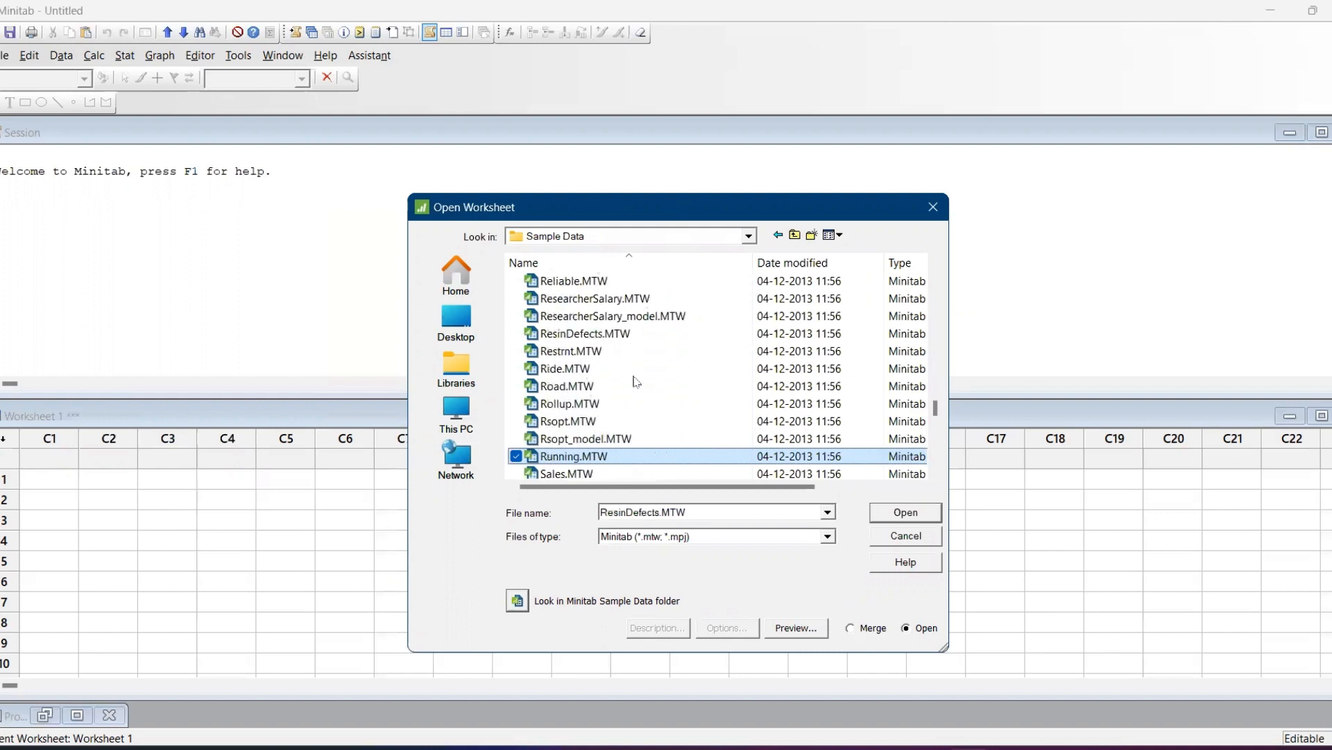
{"action": "key", "text": "Down"}
{"action": "key", "text": "Down"}
{"action": "key", "text": "Down"}
{"action": "key", "text": "Down"}
{"action": "key", "text": "Down"}
{"action": "key", "text": "Down"}
{"action": "key", "text": "Down"}
{"action": "key", "text": "Down"}
{"action": "key", "text": "Down"}
{"action": "key", "text": "Down"}
{"action": "key", "text": "Down"}
{"action": "key", "text": "Down"}
{"action": "key", "text": "Down"}
{"action": "key", "text": "Down"}
{"action": "key", "text": "Down"}
{"action": "key", "text": "Down"}
{"action": "key", "text": "Down"}
{"action": "key", "text": "Down"}
{"action": "key", "text": "Down"}
{"action": "key", "text": "Down"}
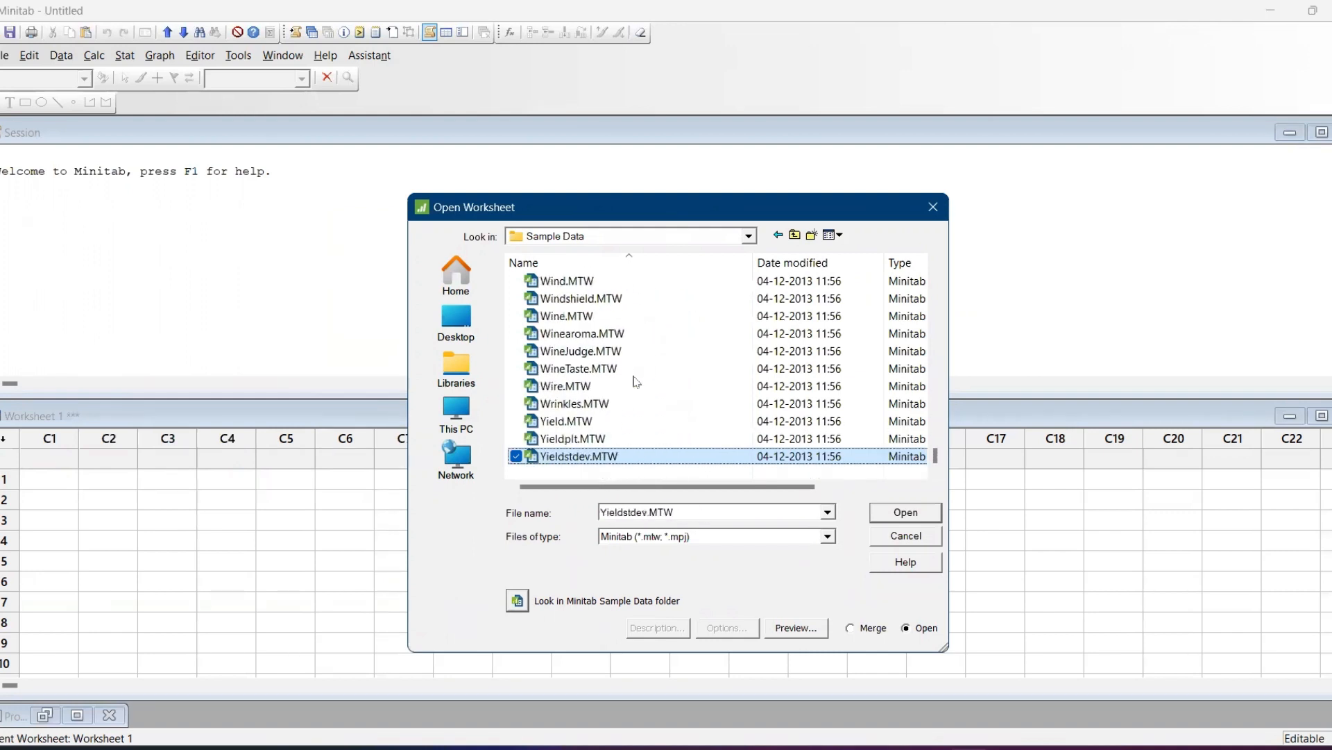
Browse back up through the Sample Data worksheet files from Yieldstdev.MTW to Coating.MTW
{"action": "key", "text": "Up"}
{"action": "key", "text": "Up"}
{"action": "key", "text": "Up"}
{"action": "key", "text": "Up"}
{"action": "key", "text": "Up"}
{"action": "key", "text": "Up"}
{"action": "key", "text": "Up"}
{"action": "key", "text": "Up"}
{"action": "key", "text": "Up"}
{"action": "key", "text": "Up"}
{"action": "key", "text": "Up"}
{"action": "key", "text": "Up"}
{"action": "key", "text": "Up"}
{"action": "key", "text": "Up"}
{"action": "key", "text": "Up"}
{"action": "key", "text": "Up"}
{"action": "key", "text": "Up"}
{"action": "key", "text": "Up"}
{"action": "key", "text": "Up"}
{"action": "key", "text": "Up"}
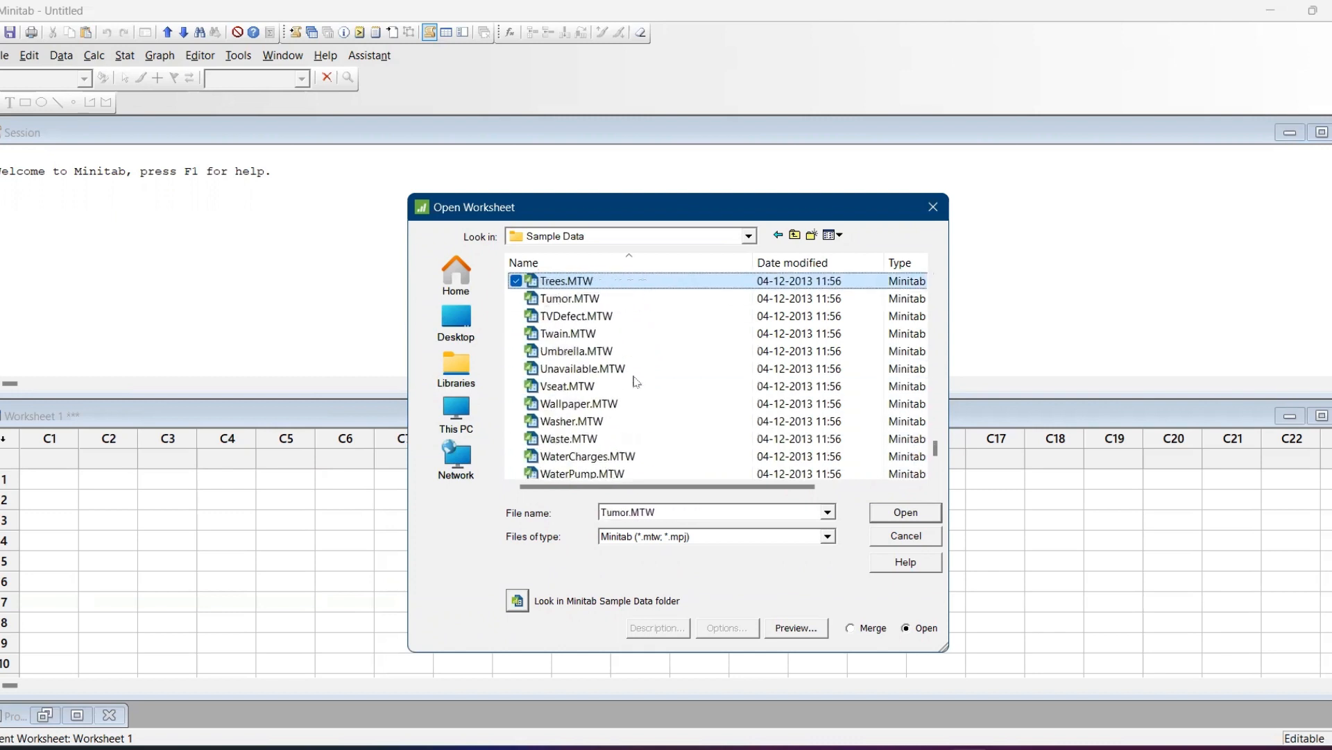
{"action": "key", "text": "Up"}
{"action": "key", "text": "Up"}
{"action": "key", "text": "Up"}
{"action": "key", "text": "Up"}
{"action": "key", "text": "Up"}
{"action": "key", "text": "Up"}
{"action": "key", "text": "Up"}
{"action": "key", "text": "Up"}
{"action": "key", "text": "Up"}
{"action": "key", "text": "Up"}
{"action": "key", "text": "Up"}
{"action": "key", "text": "Up"}
{"action": "key", "text": "Up"}
{"action": "key", "text": "Up"}
{"action": "key", "text": "Up"}
{"action": "key", "text": "Up"}
{"action": "key", "text": "Up"}
{"action": "key", "text": "Up"}
{"action": "key", "text": "Up"}
{"action": "key", "text": "Up"}
{"action": "key", "text": "Up"}
{"action": "key", "text": "Up"}
{"action": "key", "text": "Up"}
{"action": "key", "text": "Up"}
{"action": "key", "text": "Up"}
{"action": "key", "text": "Up"}
{"action": "key", "text": "Up"}
{"action": "key", "text": "Up"}
{"action": "key", "text": "Up"}
{"action": "key", "text": "Up"}
{"action": "key", "text": "Up"}
{"action": "key", "text": "Up"}
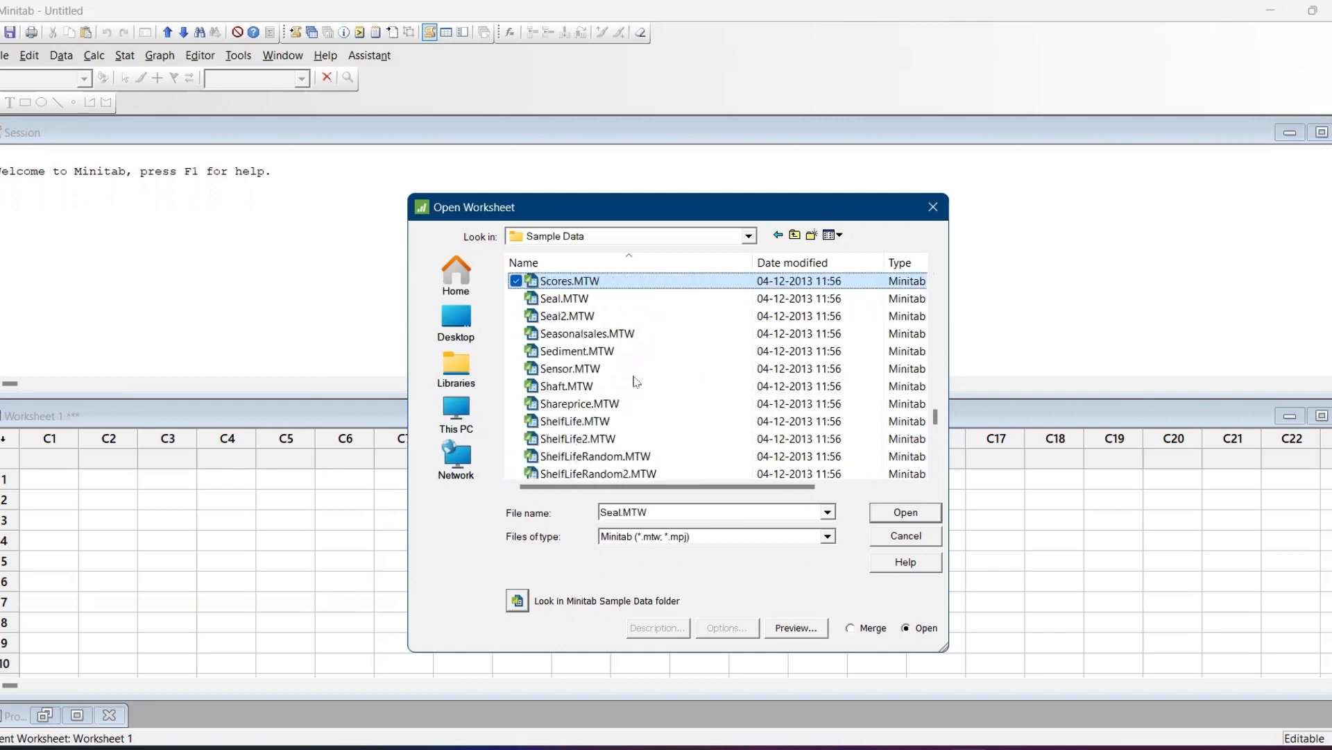
{"action": "key", "text": "Up"}
{"action": "key", "text": "Up"}
{"action": "key", "text": "Up"}
{"action": "key", "text": "Up"}
{"action": "key", "text": "Up"}
{"action": "key", "text": "Up"}
{"action": "key", "text": "Up"}
{"action": "key", "text": "Up"}
{"action": "key", "text": "Up"}
{"action": "key", "text": "Up"}
{"action": "key", "text": "Up"}
{"action": "key", "text": "Up"}
{"action": "key", "text": "Up"}
{"action": "key", "text": "Up"}
{"action": "key", "text": "Up"}
{"action": "key", "text": "Up"}
{"action": "key", "text": "Up"}
{"action": "key", "text": "Up"}
{"action": "key", "text": "Up"}
{"action": "key", "text": "Up"}
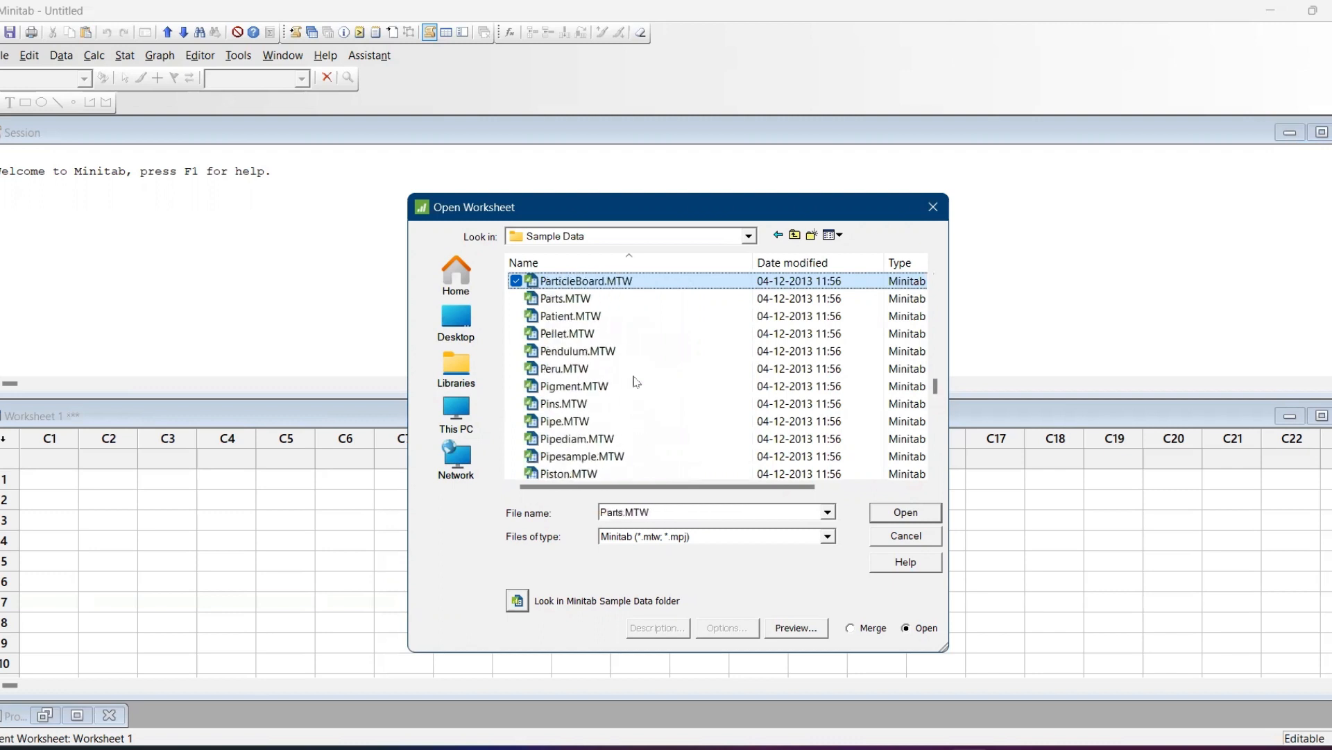
{"action": "key", "text": "Up"}
{"action": "key", "text": "Up"}
{"action": "key", "text": "Up"}
{"action": "key", "text": "Up"}
{"action": "key", "text": "Up"}
{"action": "key", "text": "Up"}
{"action": "key", "text": "Up"}
{"action": "key", "text": "Up"}
{"action": "key", "text": "Up"}
{"action": "key", "text": "Up"}
{"action": "key", "text": "Up"}
{"action": "key", "text": "Up"}
{"action": "key", "text": "Up"}
{"action": "key", "text": "Up"}
{"action": "key", "text": "Up"}
{"action": "key", "text": "Up"}
{"action": "key", "text": "Up"}
{"action": "key", "text": "Up"}
{"action": "key", "text": "Up"}
{"action": "key", "text": "Up"}
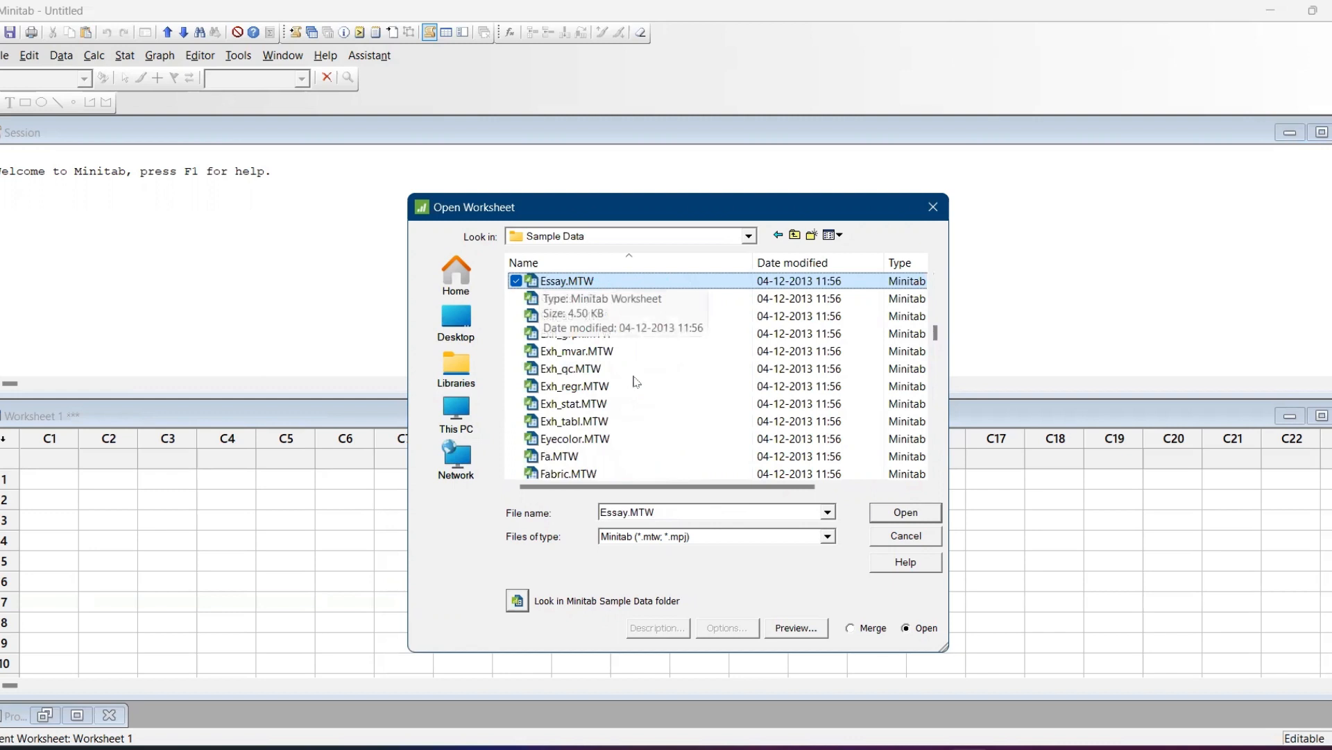
{"action": "key", "text": "Up"}
{"action": "key", "text": "Up"}
{"action": "key", "text": "Up"}
{"action": "key", "text": "Up"}
{"action": "key", "text": "Up"}
{"action": "key", "text": "Up"}
{"action": "key", "text": "Up"}
{"action": "key", "text": "Up"}
{"action": "key", "text": "Up"}
{"action": "key", "text": "Up"}
{"action": "key", "text": "Up"}
{"action": "key", "text": "Up"}
{"action": "key", "text": "Up"}
{"action": "key", "text": "Up"}
{"action": "key", "text": "Up"}
{"action": "key", "text": "Up"}
{"action": "key", "text": "Up"}
{"action": "key", "text": "Up"}
{"action": "key", "text": "Up"}
{"action": "key", "text": "Up"}
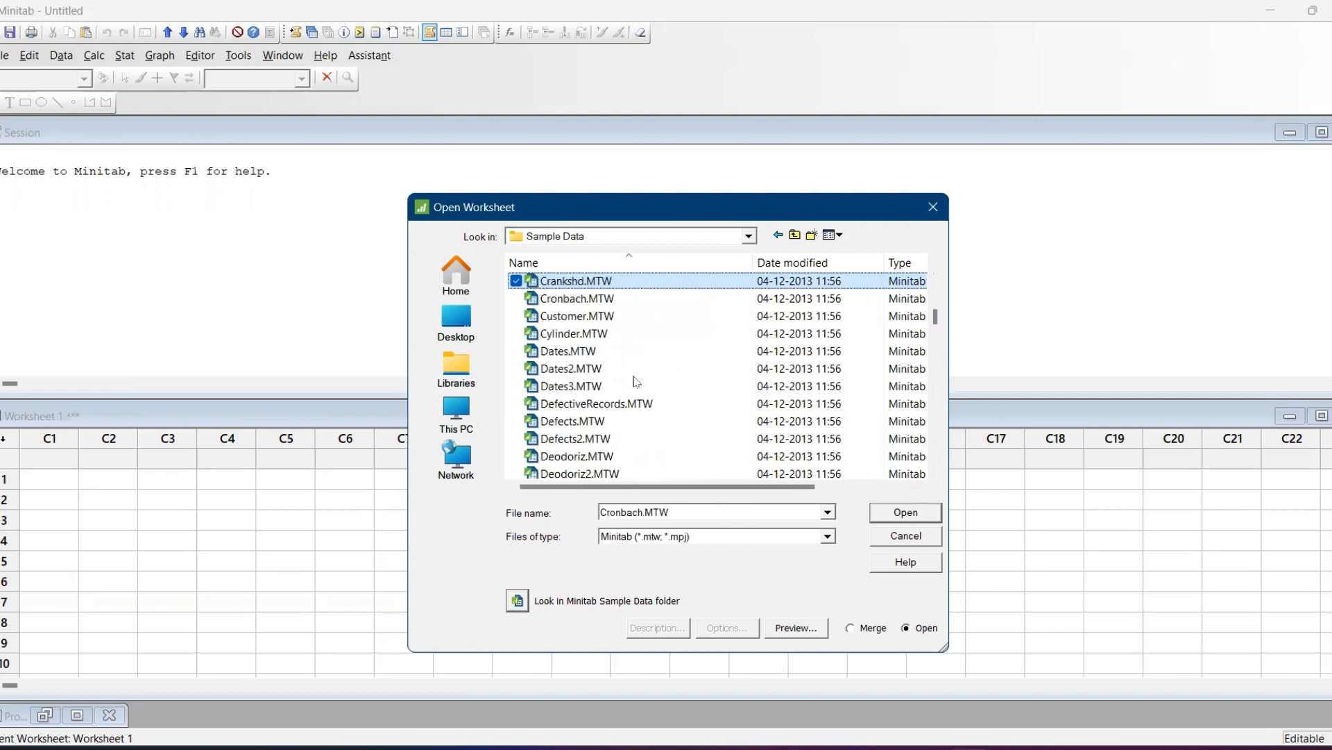
{"action": "key", "text": "Up"}
{"action": "key", "text": "Up"}
{"action": "key", "text": "Up"}
{"action": "key", "text": "Up"}
{"action": "key", "text": "Up"}
{"action": "key", "text": "Up"}
{"action": "key", "text": "Up"}
{"action": "key", "text": "Up"}
{"action": "key", "text": "Up"}
{"action": "key", "text": "Up"}
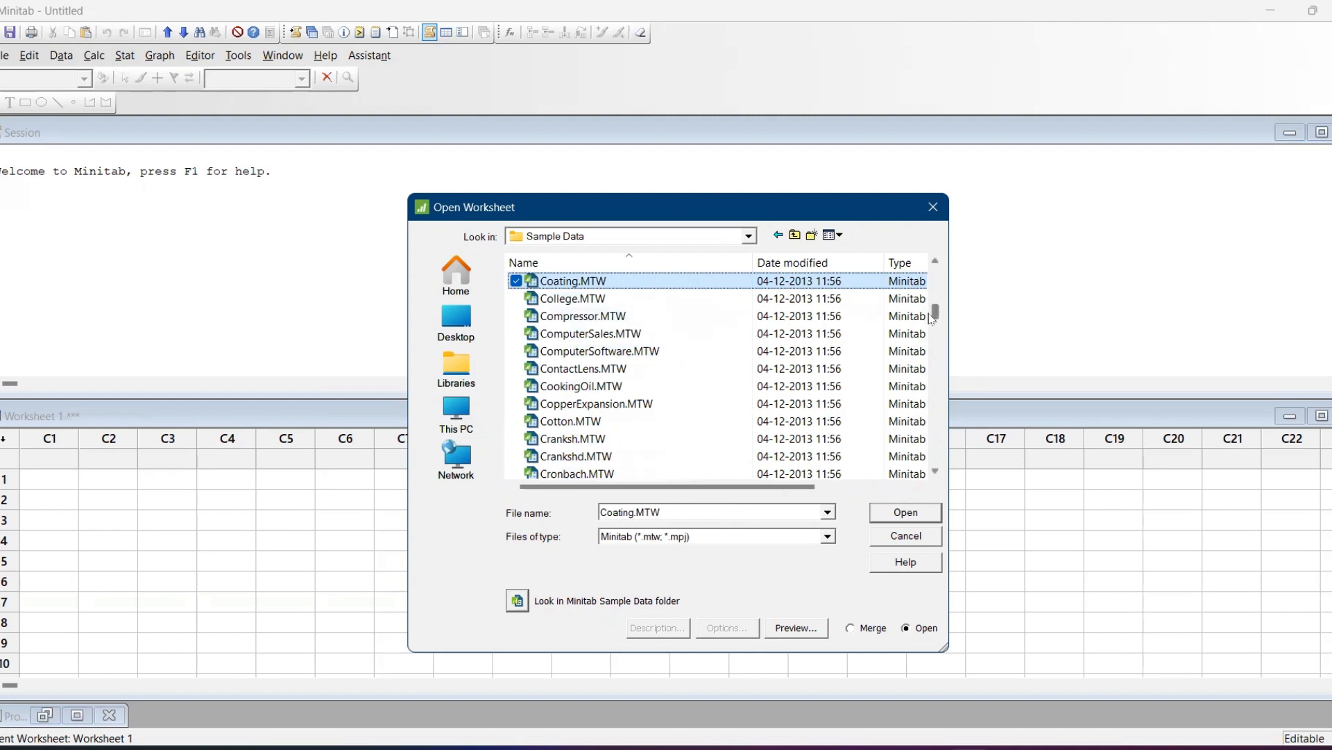
Open ShippingData.MTW from the Getting Started folder and maximize its worksheet window
{"action": "left_click_drag", "start_coordinate": [934, 316], "coordinate": [934, 274]}
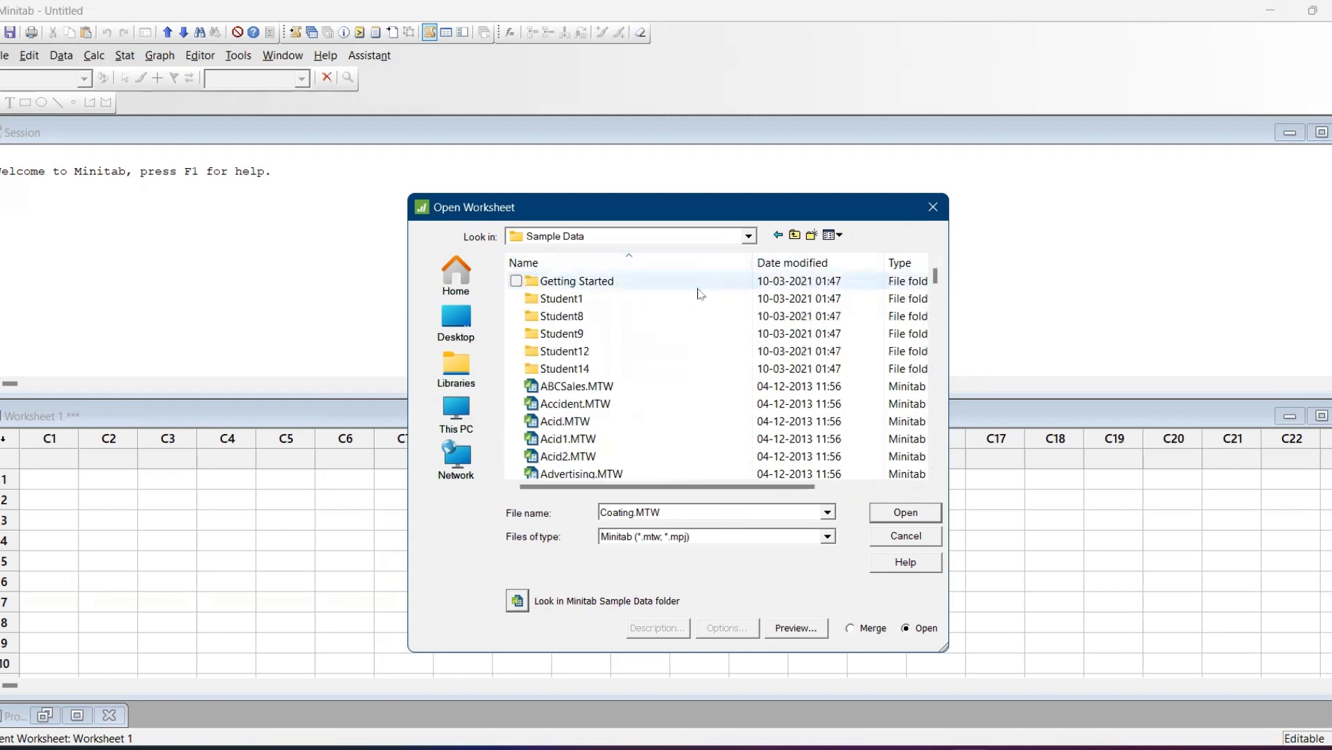
{"action": "double_click", "coordinate": [681, 283]}
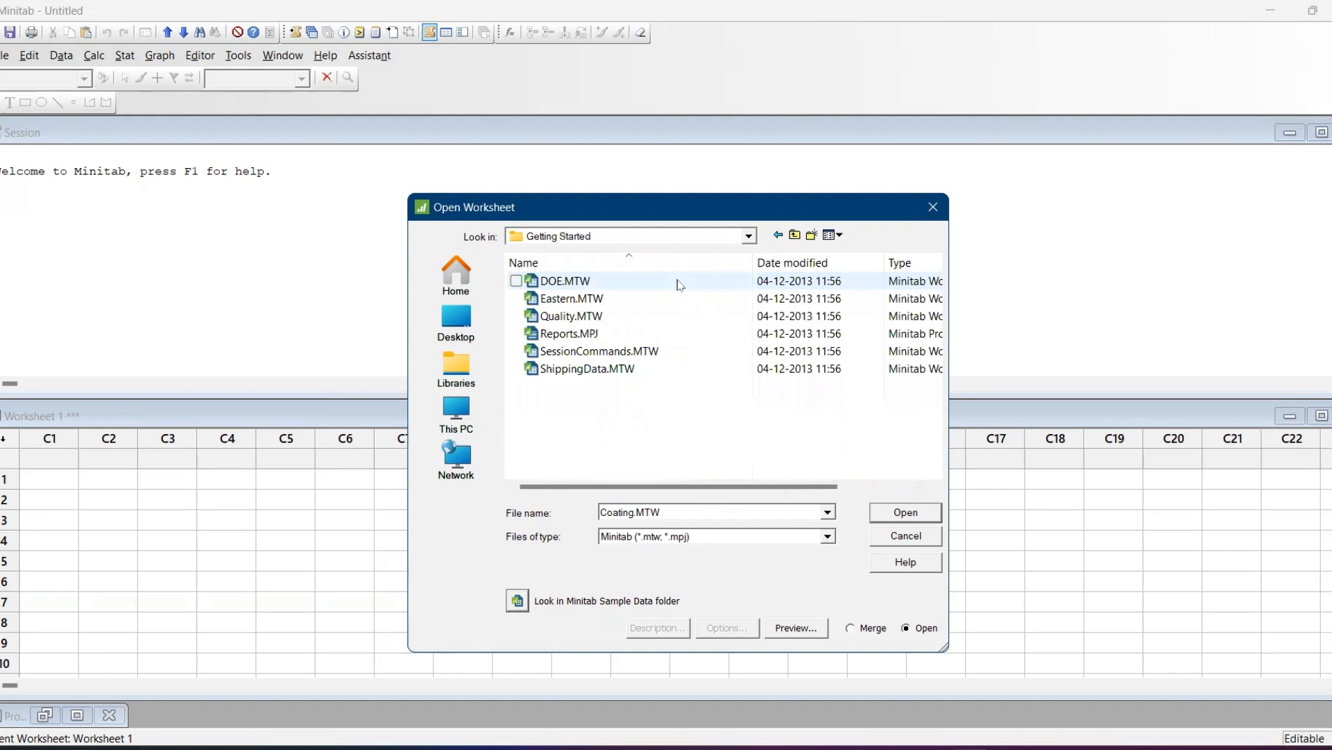
{"action": "left_click", "coordinate": [640, 373]}
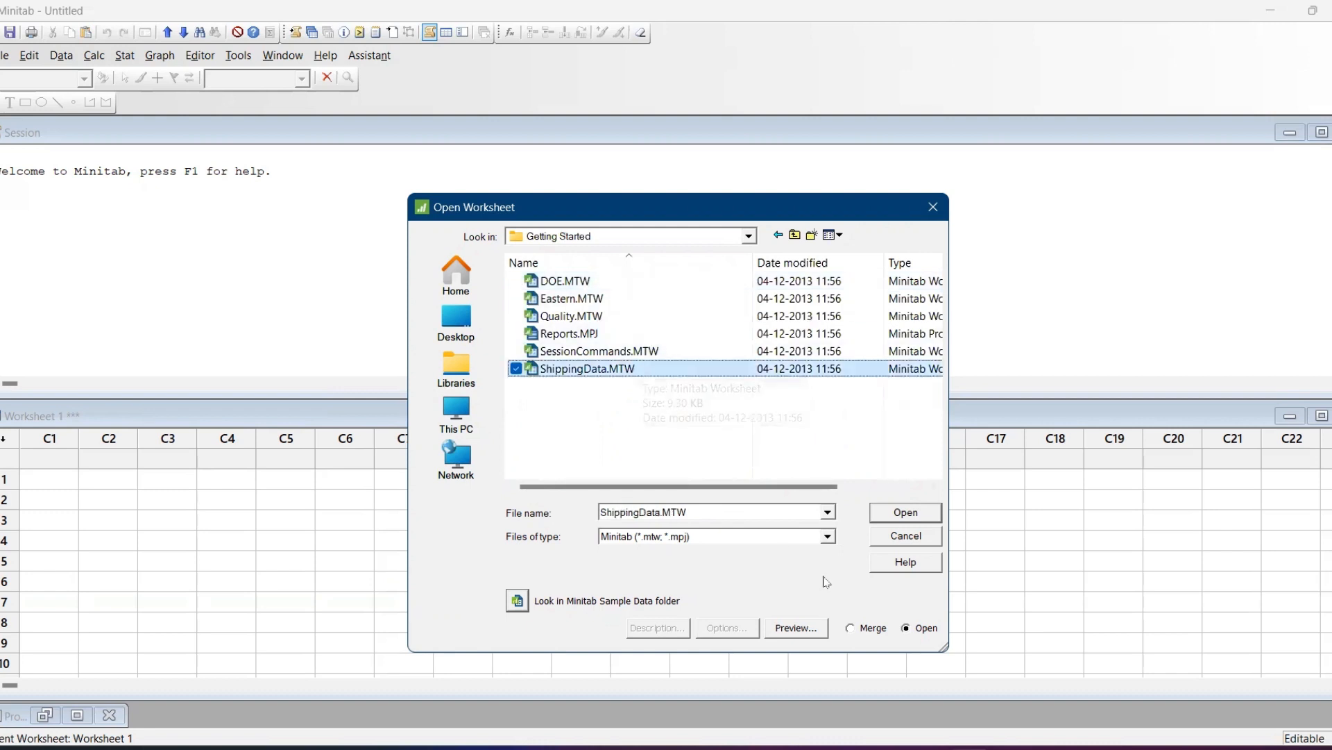
{"action": "left_click", "coordinate": [906, 511]}
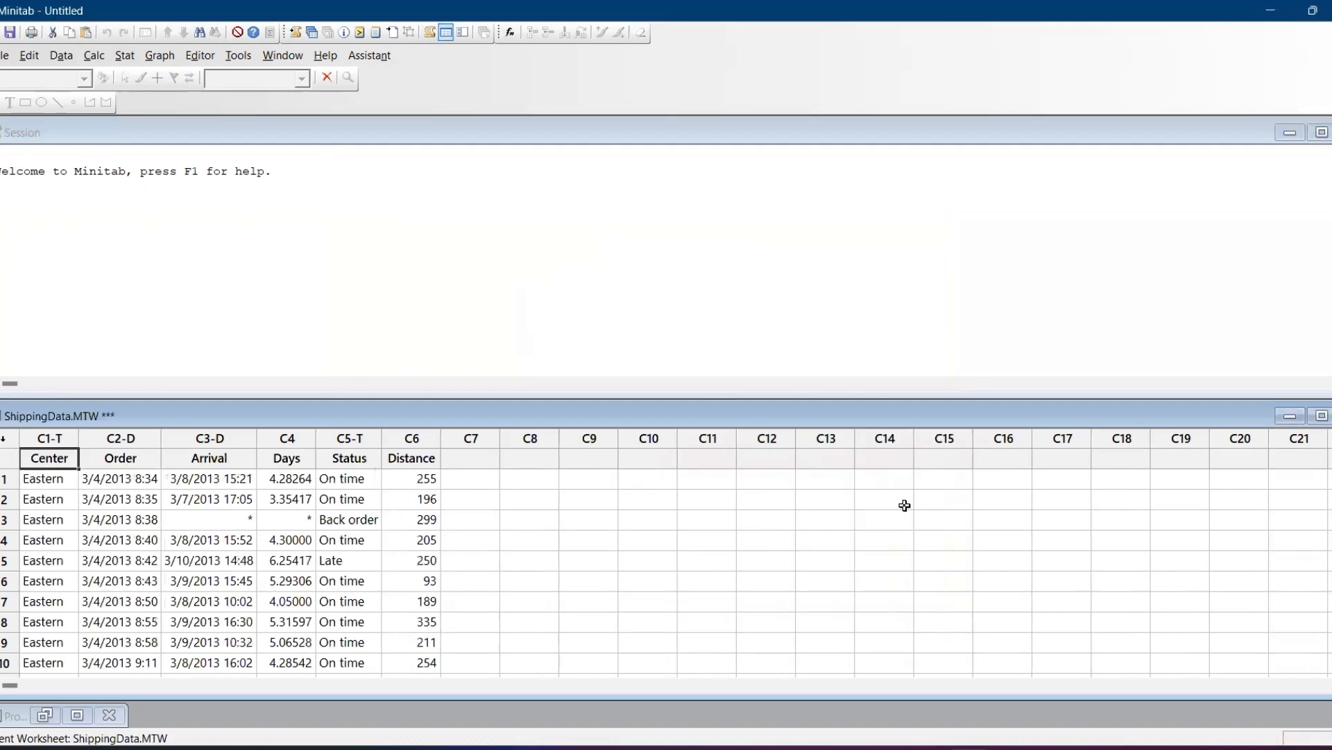
{"action": "left_click", "coordinate": [1320, 416]}
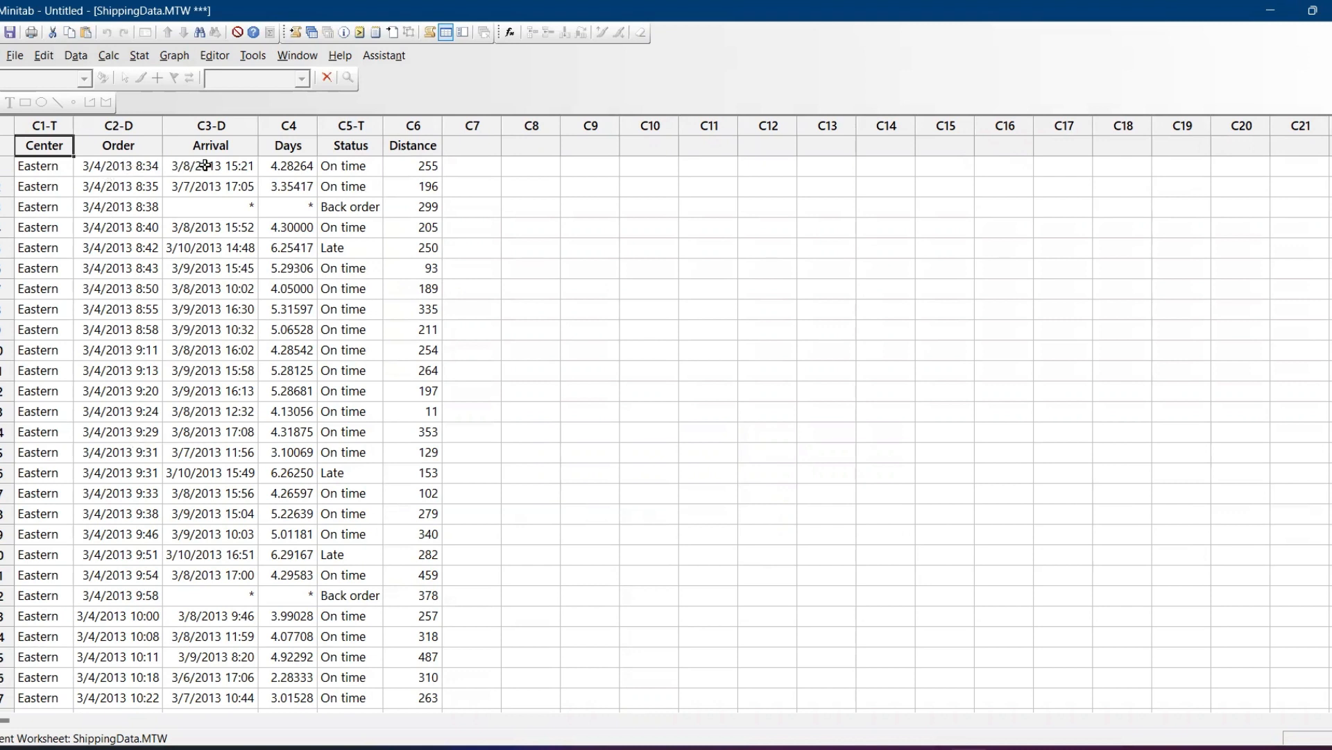
Examine the Days, Status and Distance data in the shipping worksheet, including the entries for on-time and late orders
{"action": "left_click", "coordinate": [286, 165]}
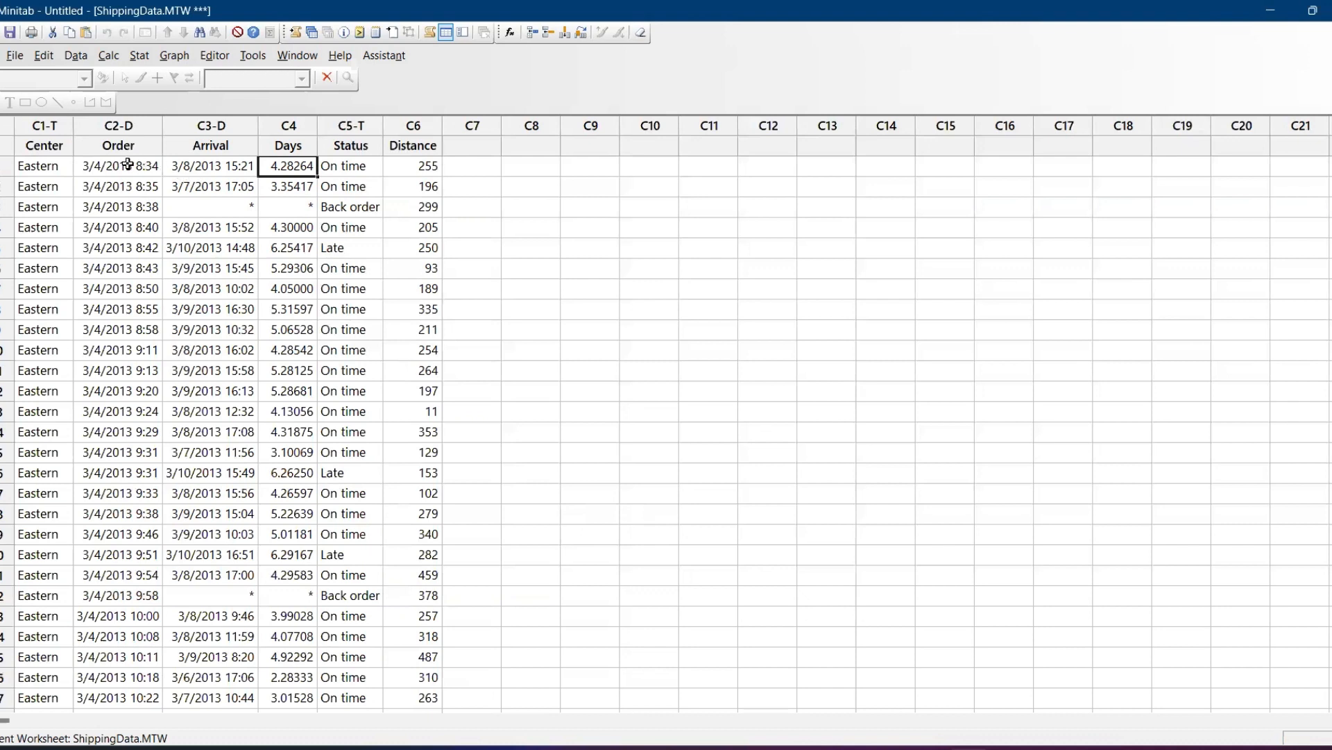
{"action": "left_click", "coordinate": [366, 172]}
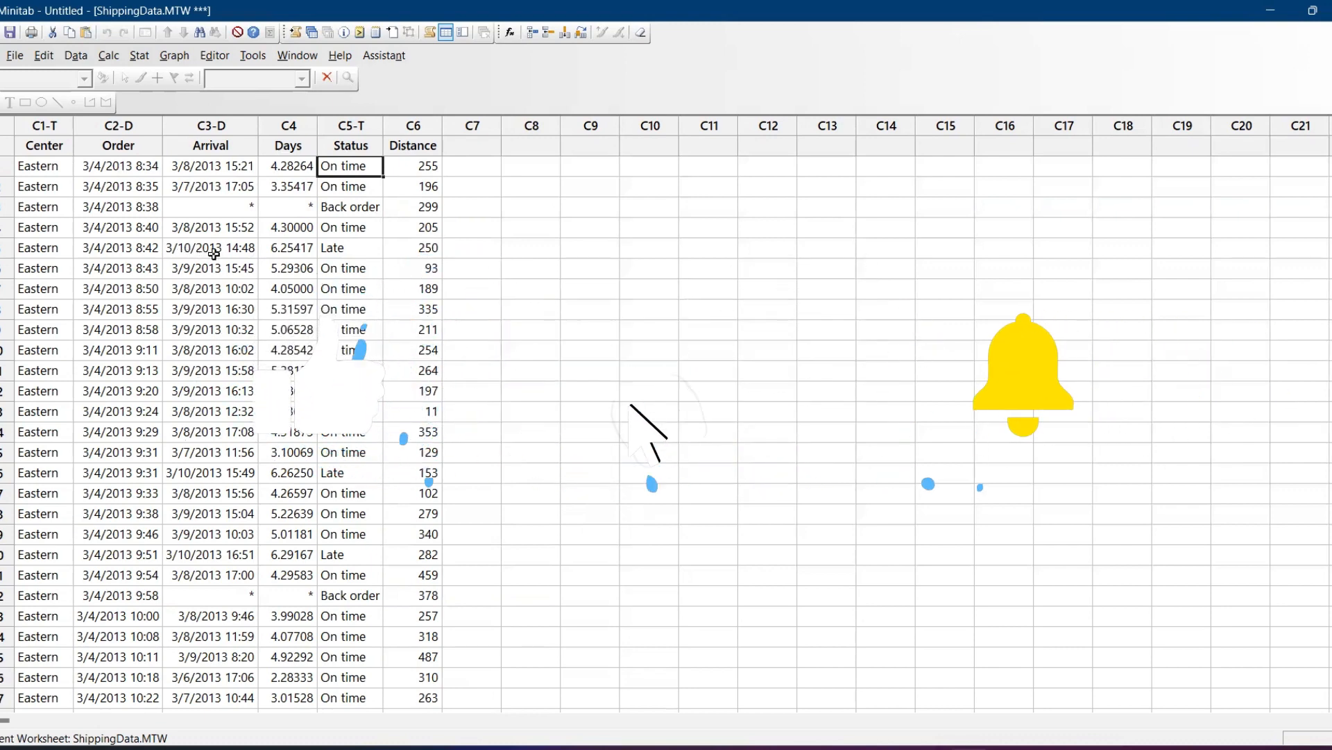
{"action": "left_click", "coordinate": [296, 254]}
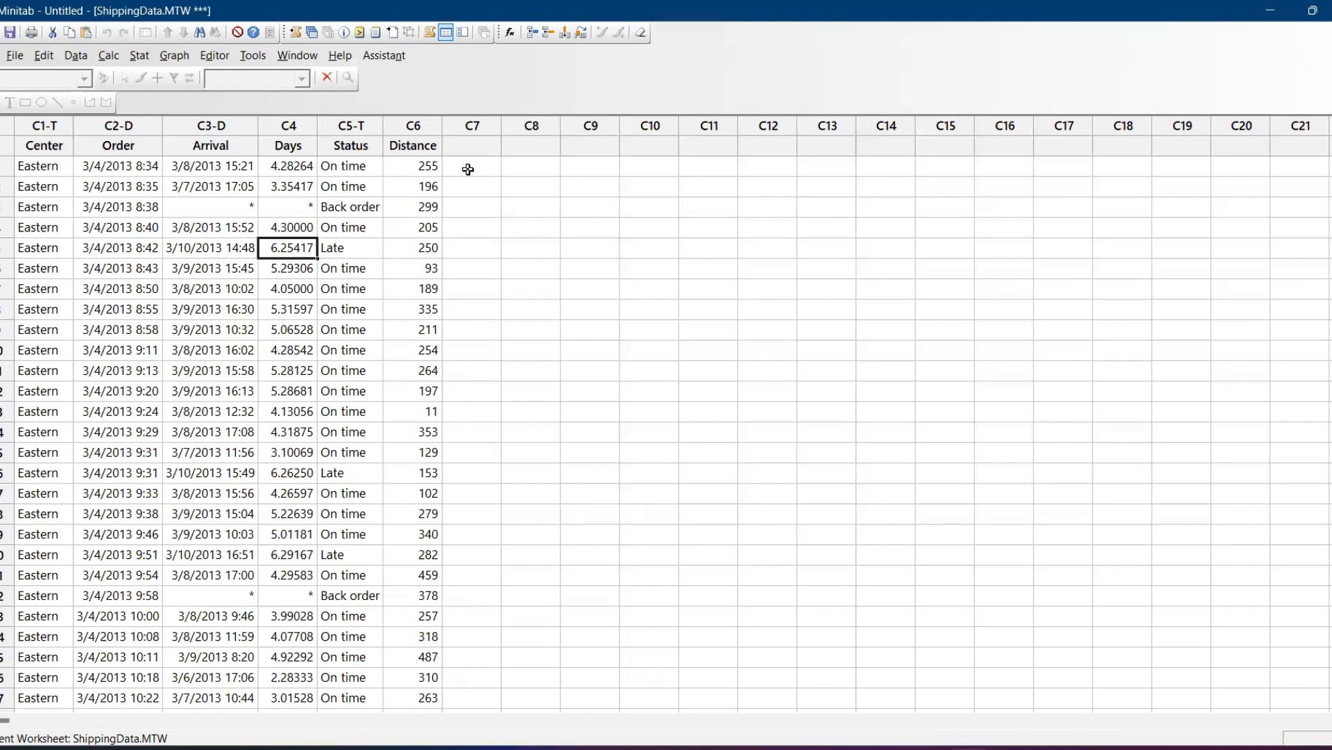
{"action": "left_click_drag", "start_coordinate": [408, 145], "coordinate": [428, 364]}
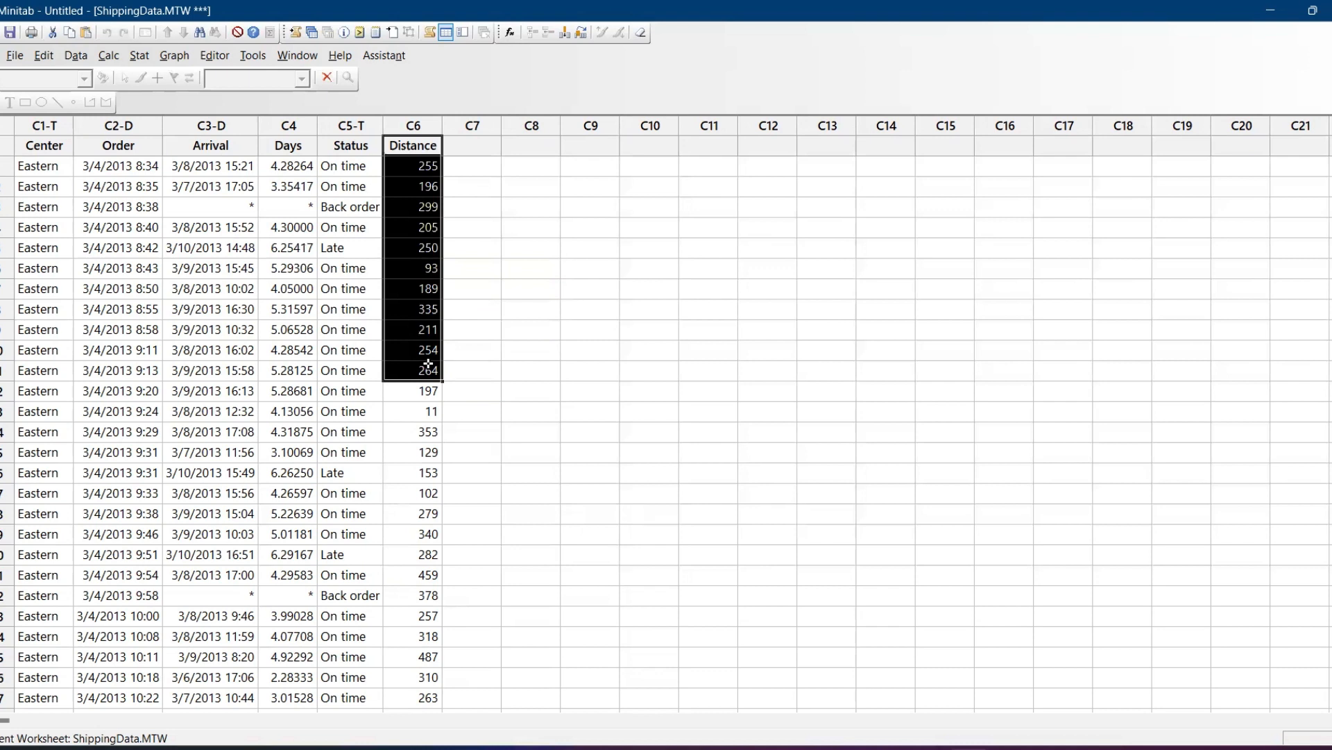
Rename the Days column C4 as Days (Arrival-Order)
{"action": "left_click", "coordinate": [285, 145]}
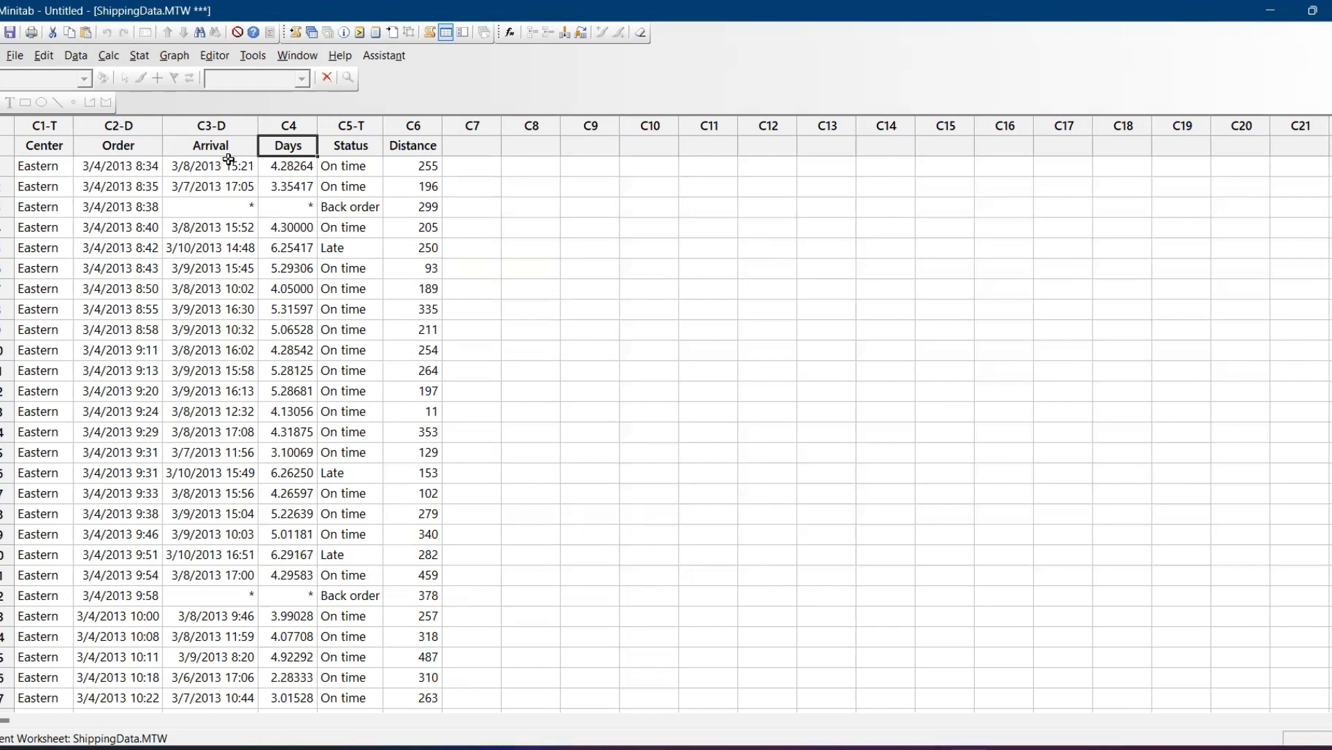
{"action": "double_click", "coordinate": [309, 145]}
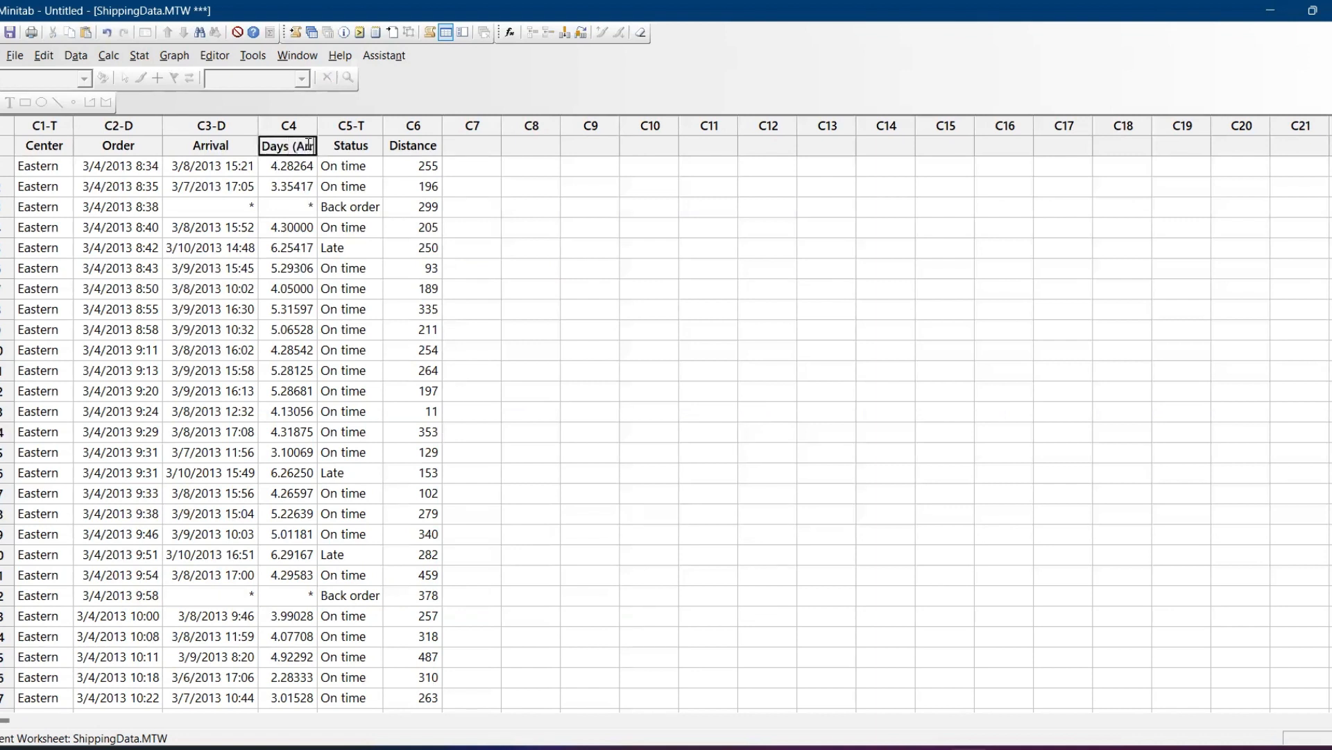
{"action": "type", "text": "(Arriva"}
{"action": "type", "text": "l-Order)"}
{"action": "key", "text": "Return"}
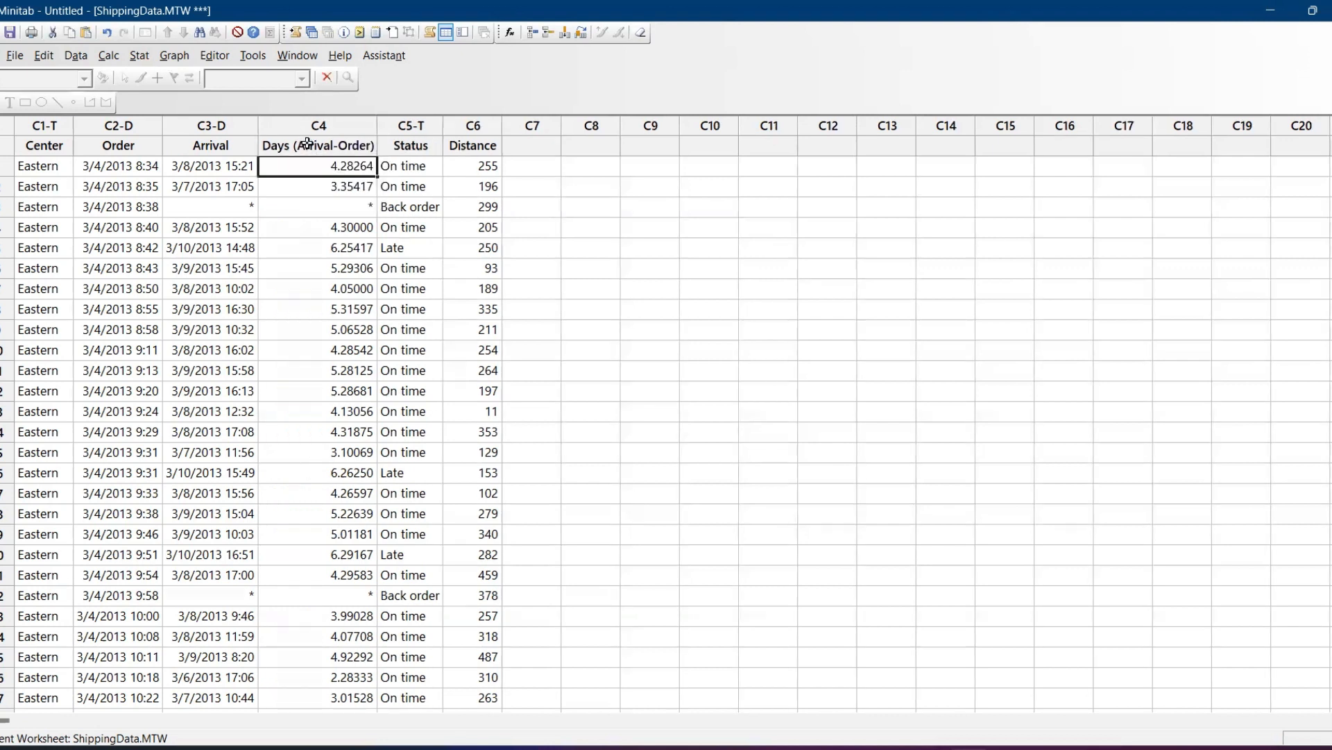
Replace the missing Arrival value in row 3 with a copy of the arrival date and time from row 2
{"action": "left_click", "coordinate": [366, 209]}
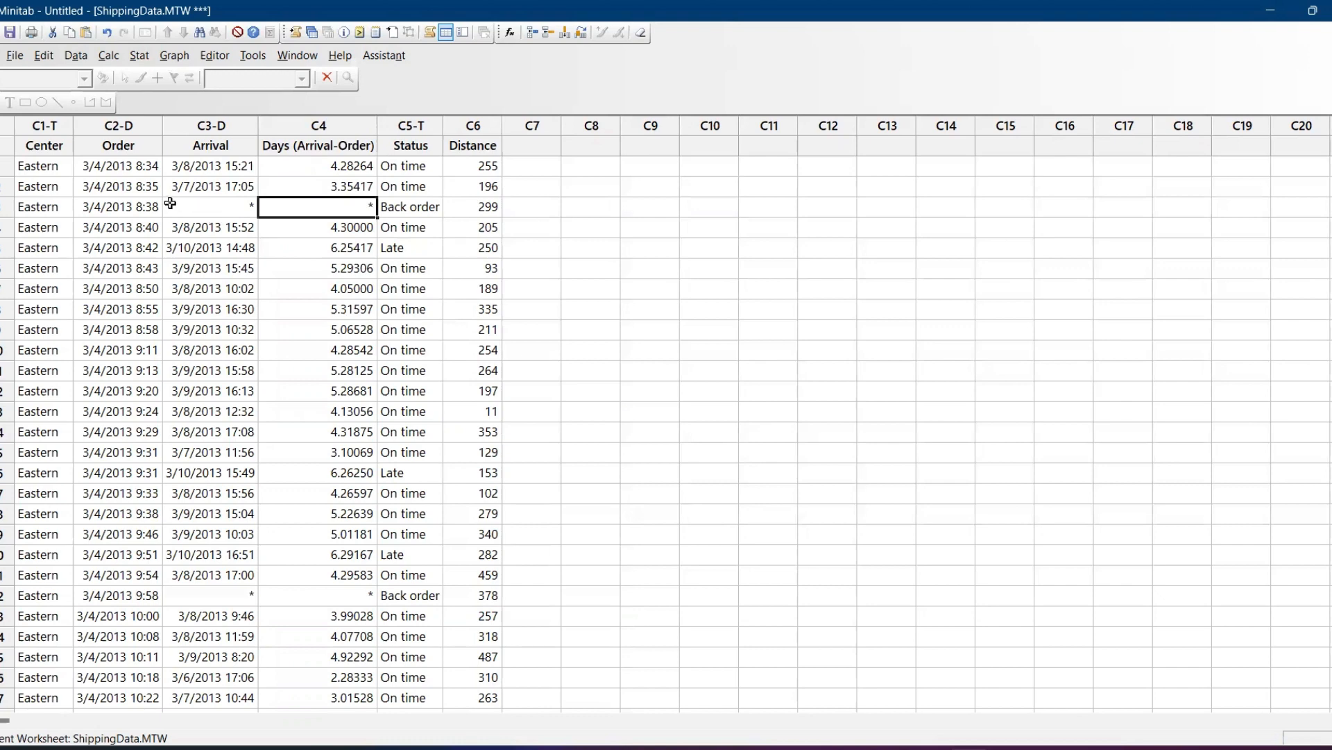
{"action": "left_click", "coordinate": [205, 189]}
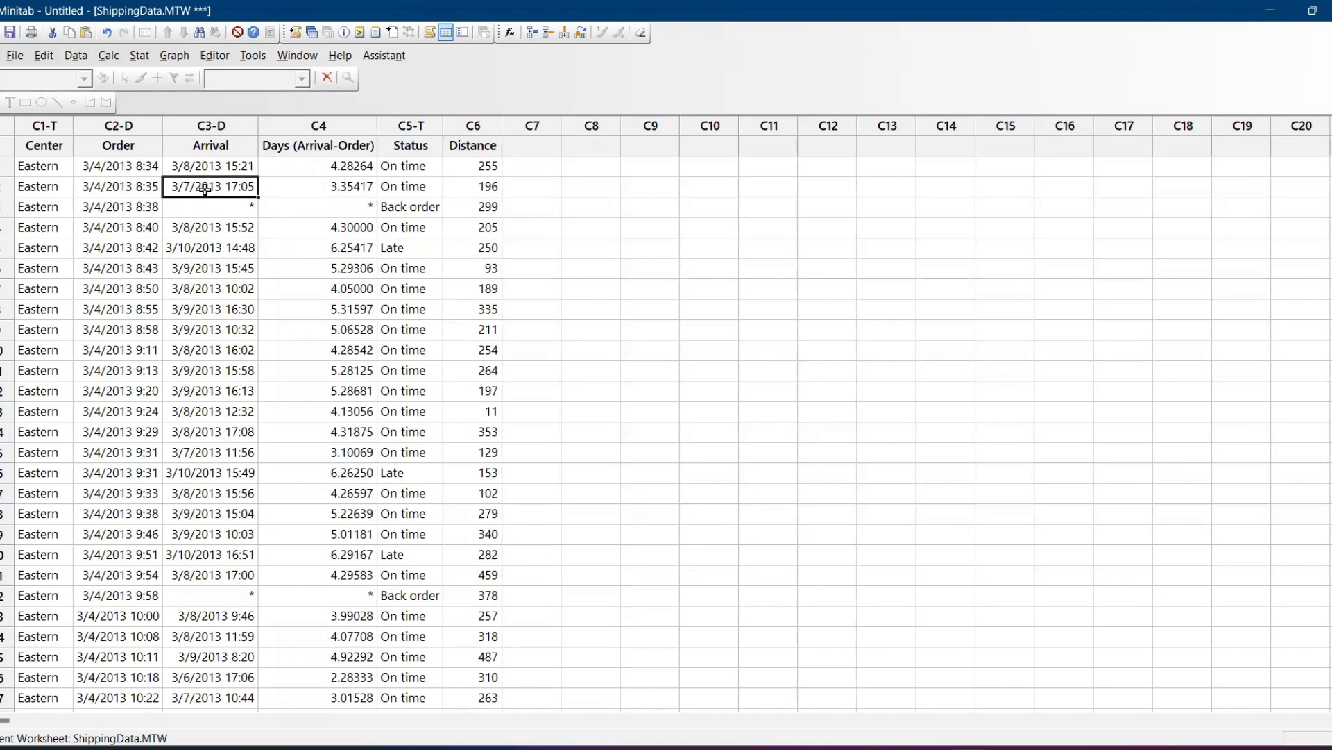
{"action": "key", "text": "Down"}
{"action": "key", "text": "ctrl+v"}
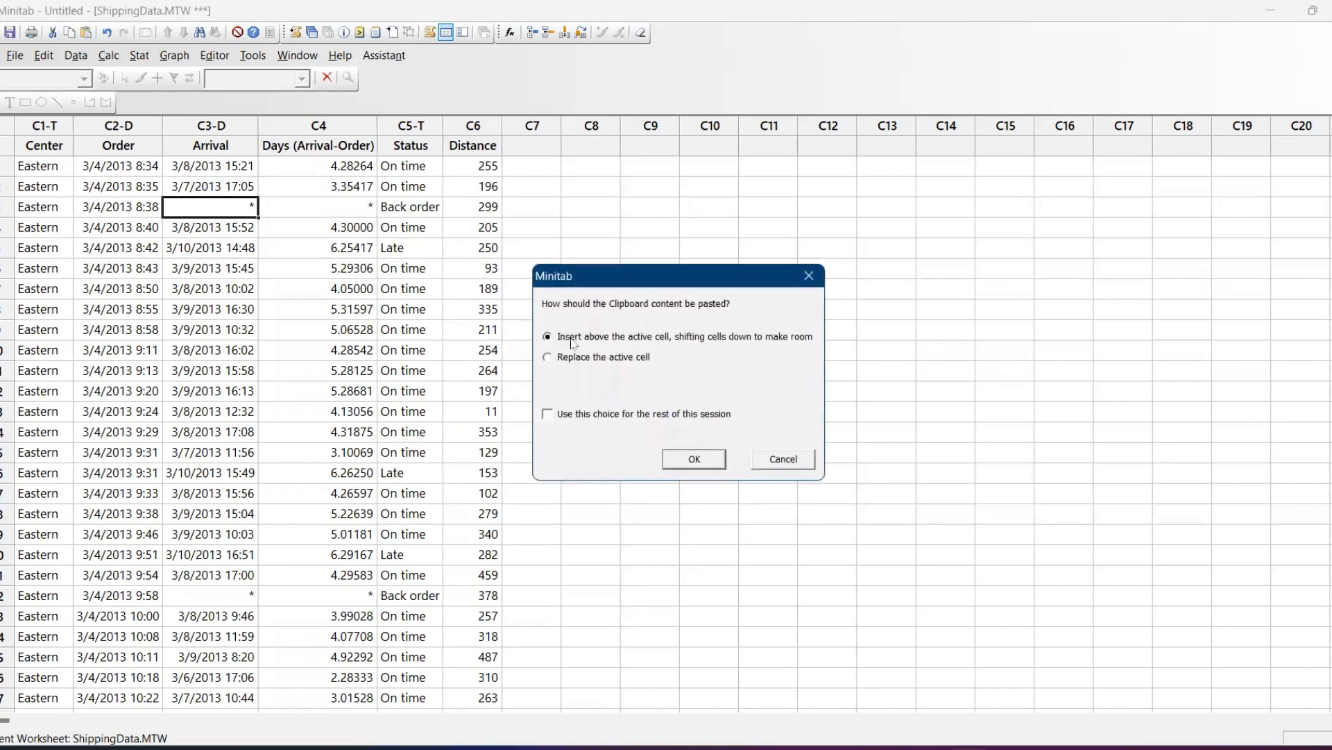
{"action": "left_click", "coordinate": [624, 360]}
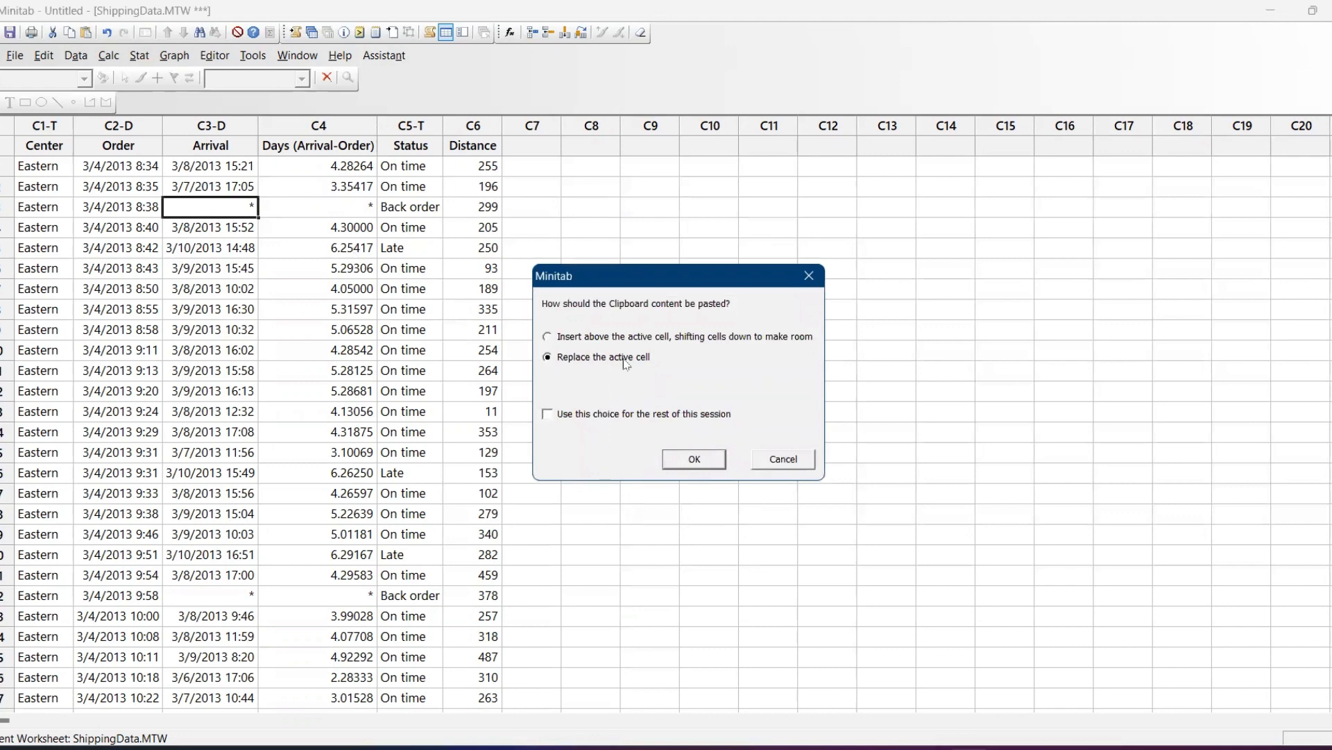
{"action": "left_click", "coordinate": [694, 459]}
Copy row 2's Order, Arrival and Days values over the same cells of the two back-order rows, 3 and 22
{"action": "left_click", "coordinate": [366, 188]}
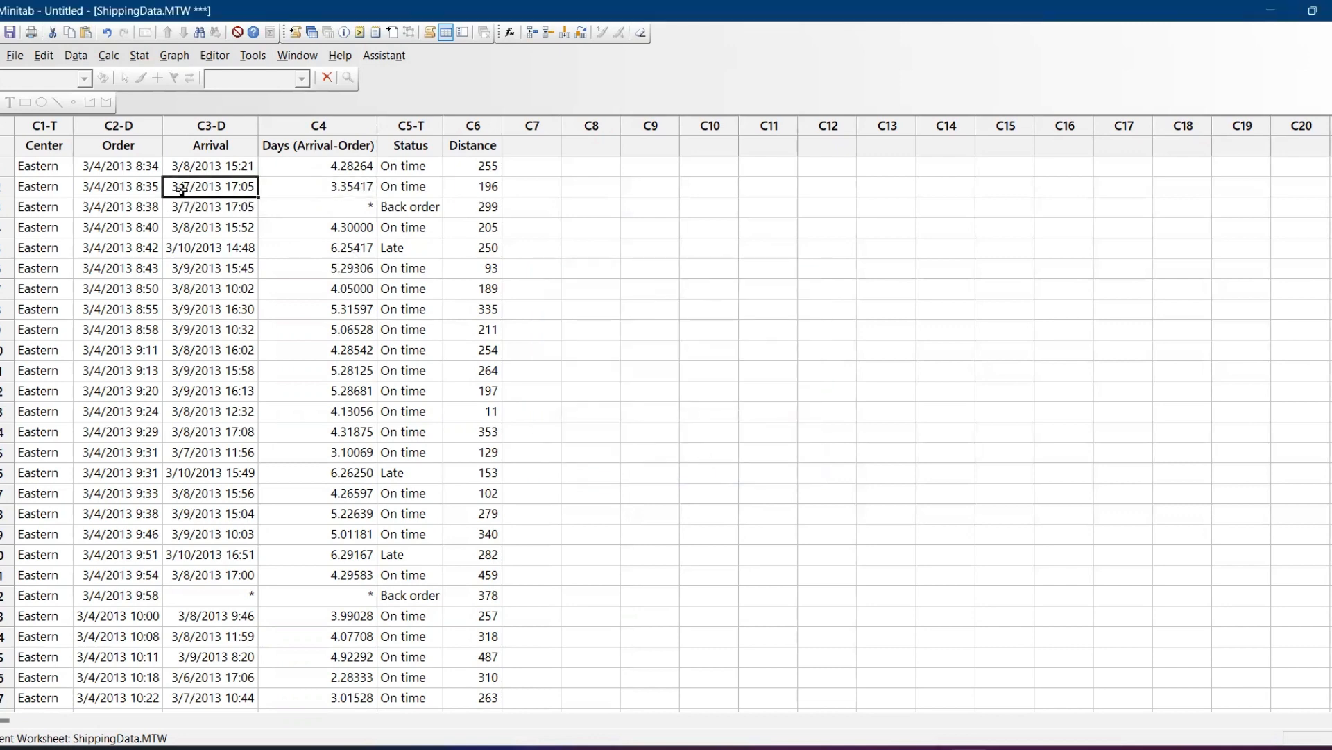
{"action": "left_click_drag", "start_coordinate": [130, 187], "coordinate": [290, 189]}
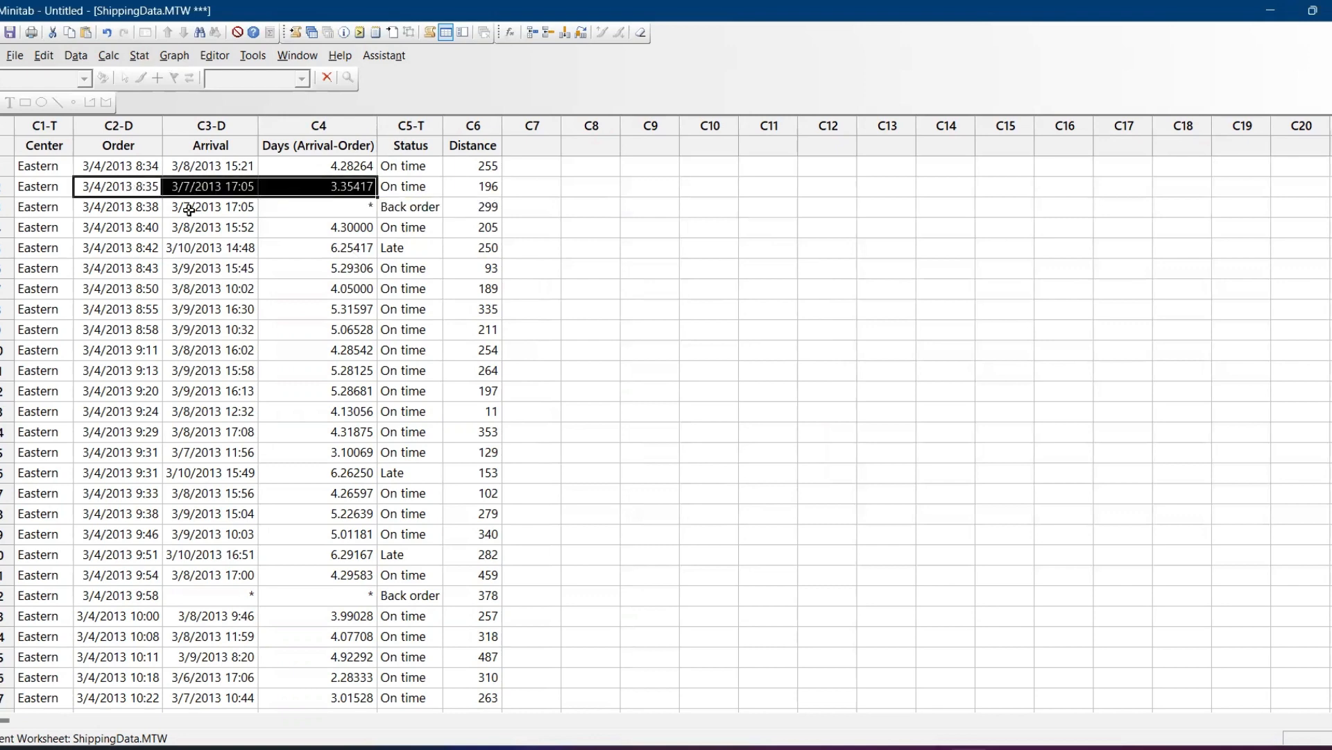
{"action": "left_click", "coordinate": [149, 211]}
{"action": "key", "text": "ctrl+v"}
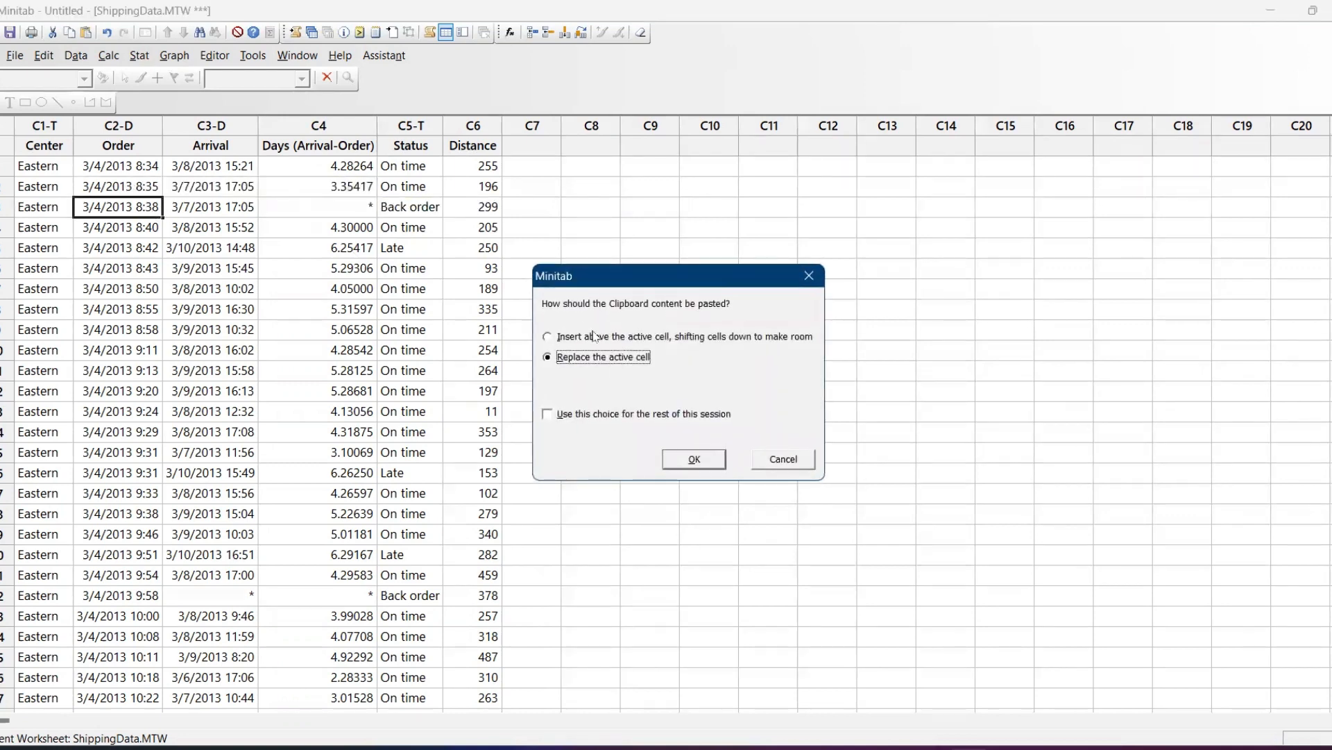
{"action": "left_click", "coordinate": [810, 455]}
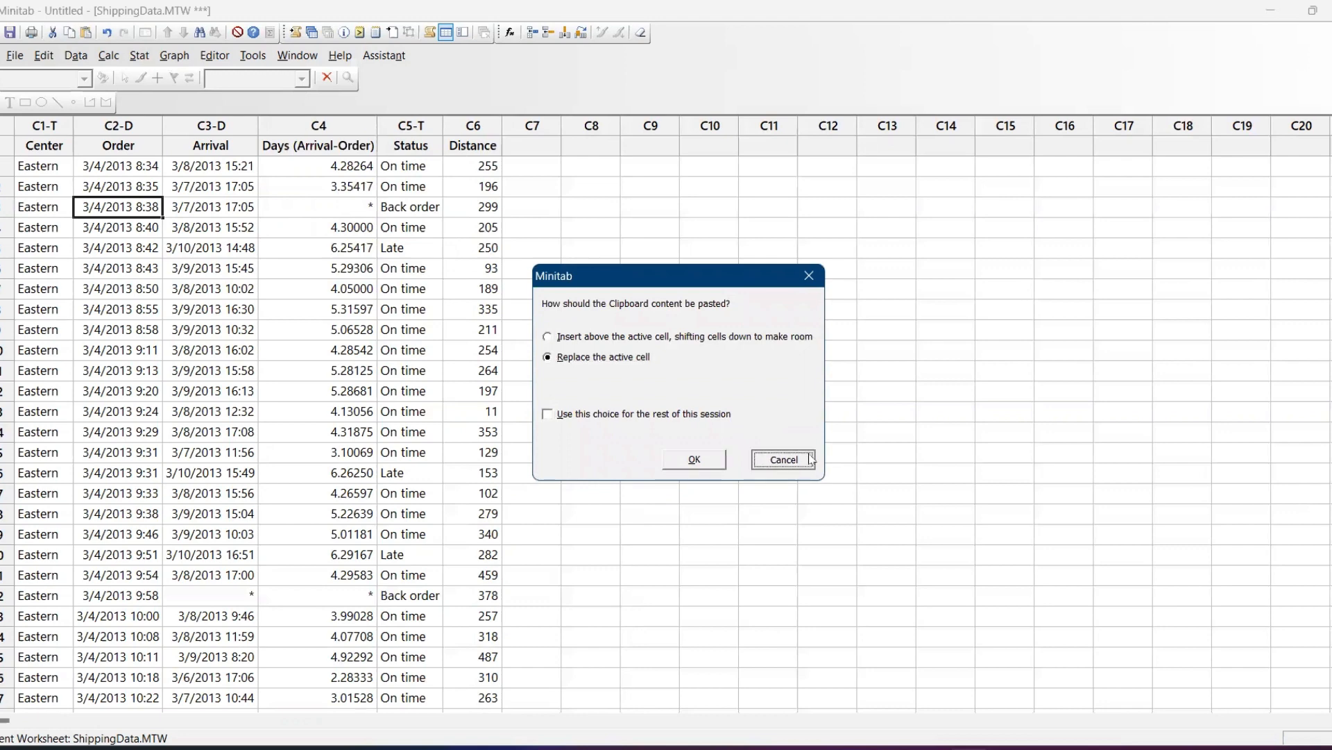
{"action": "left_click_drag", "start_coordinate": [109, 205], "coordinate": [299, 207]}
{"action": "key", "text": "ctrl+c"}
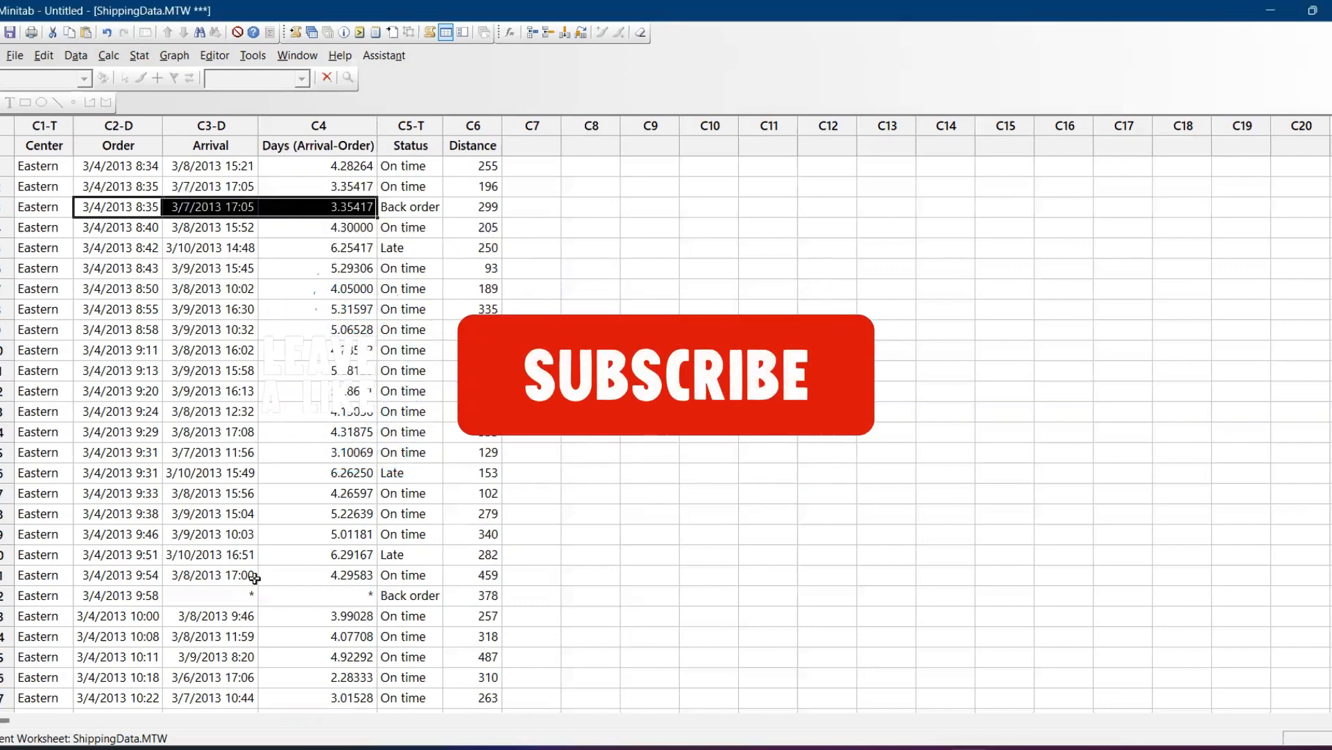
{"action": "left_click_drag", "start_coordinate": [143, 594], "coordinate": [315, 593]}
{"action": "key", "text": "ctrl+v"}
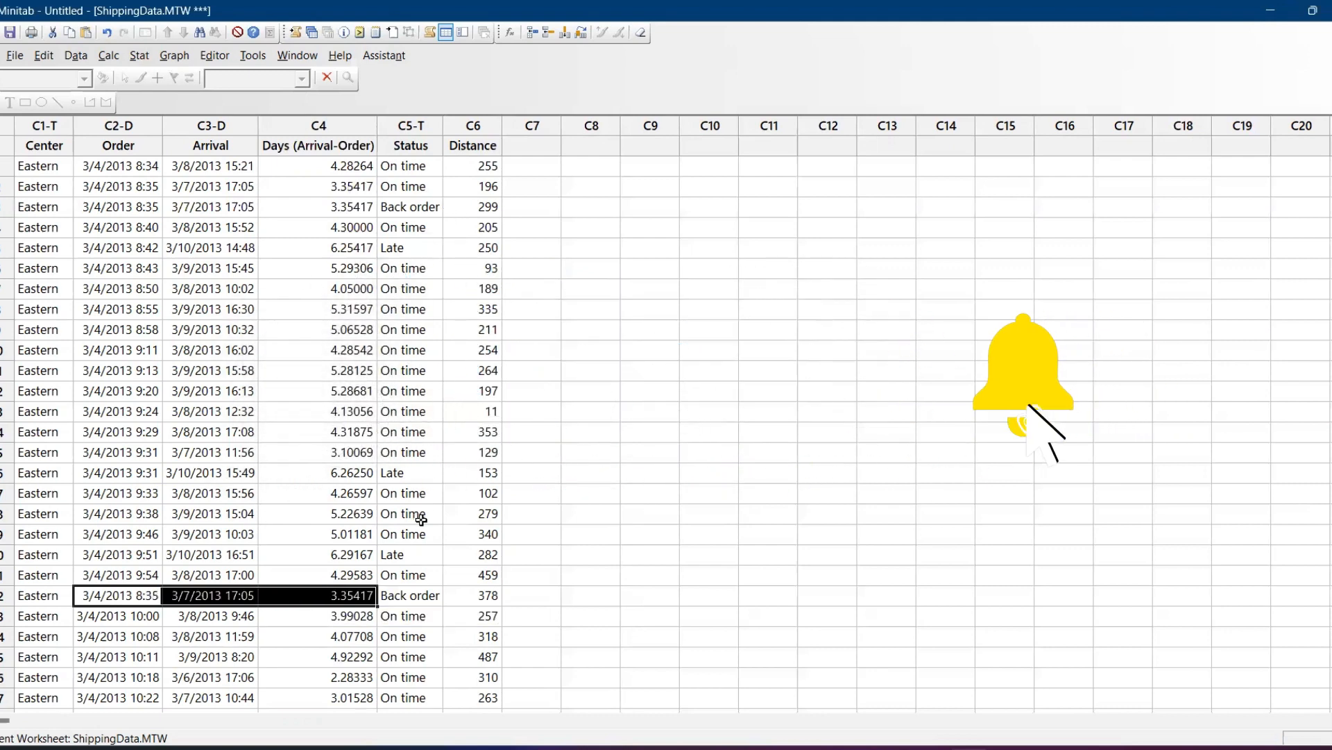
Create a histogram with fit for the Distance column, and return to the ShippingData worksheet
{"action": "left_click", "coordinate": [388, 228]}
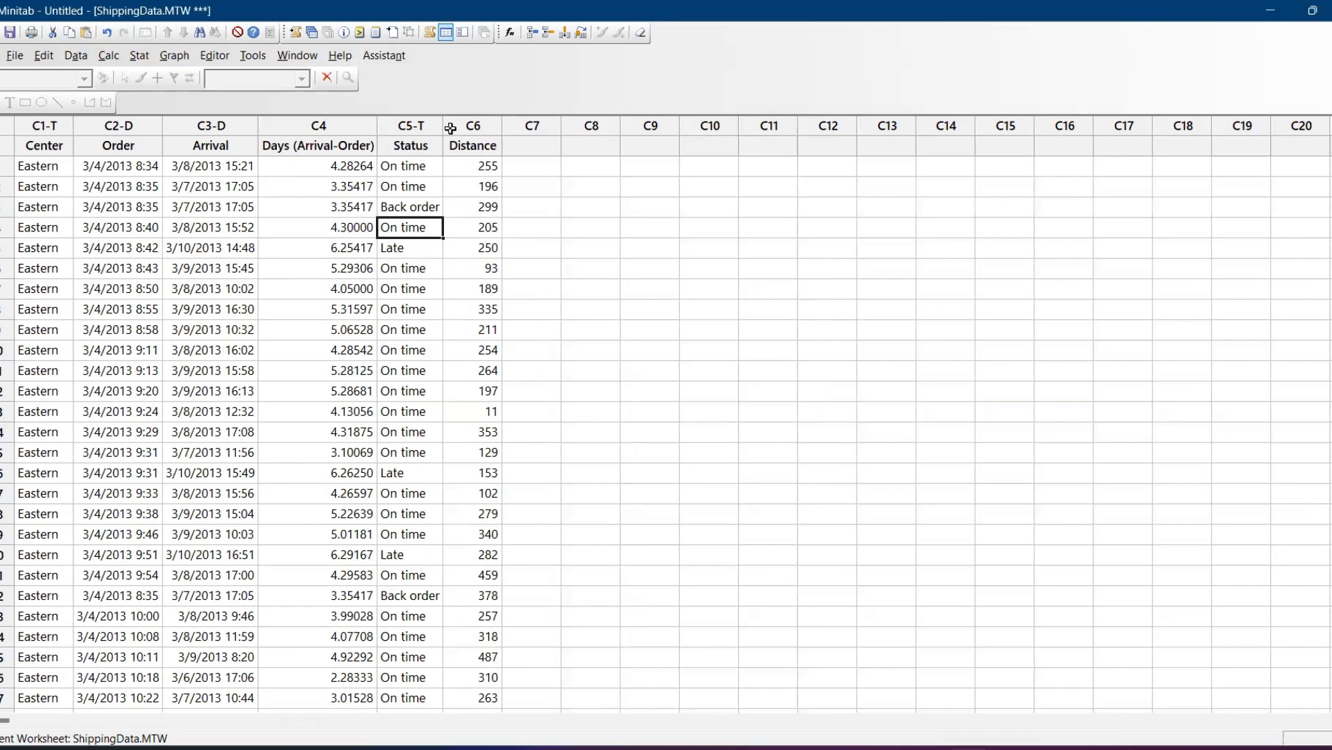
{"action": "left_click", "coordinate": [162, 60]}
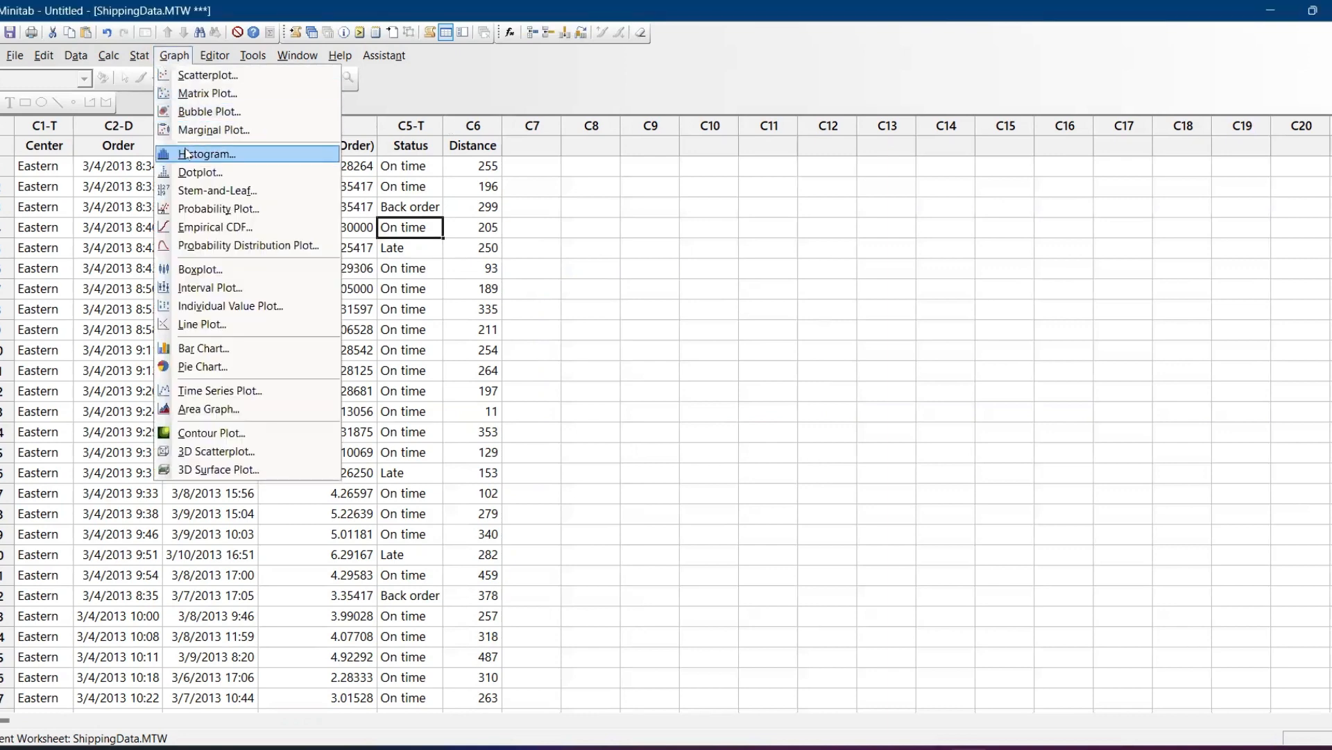
{"action": "left_click", "coordinate": [189, 155]}
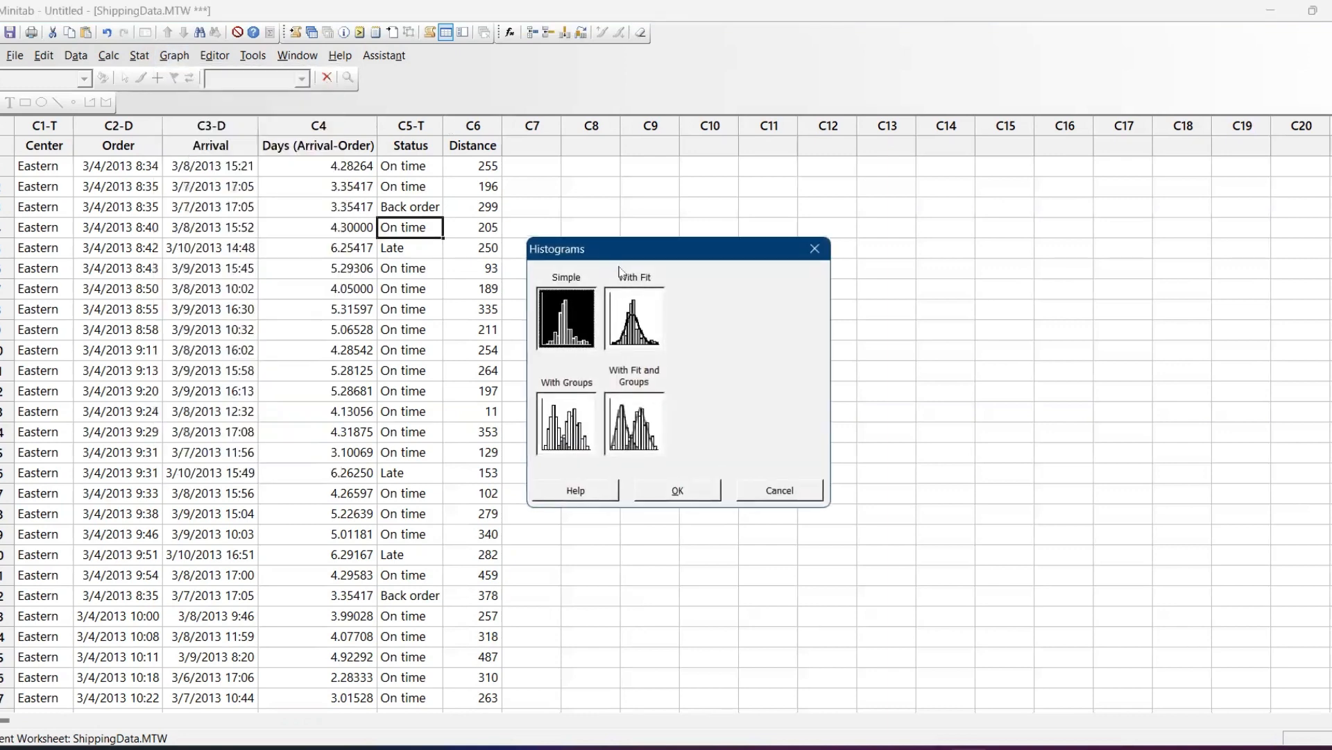
{"action": "left_click", "coordinate": [633, 319]}
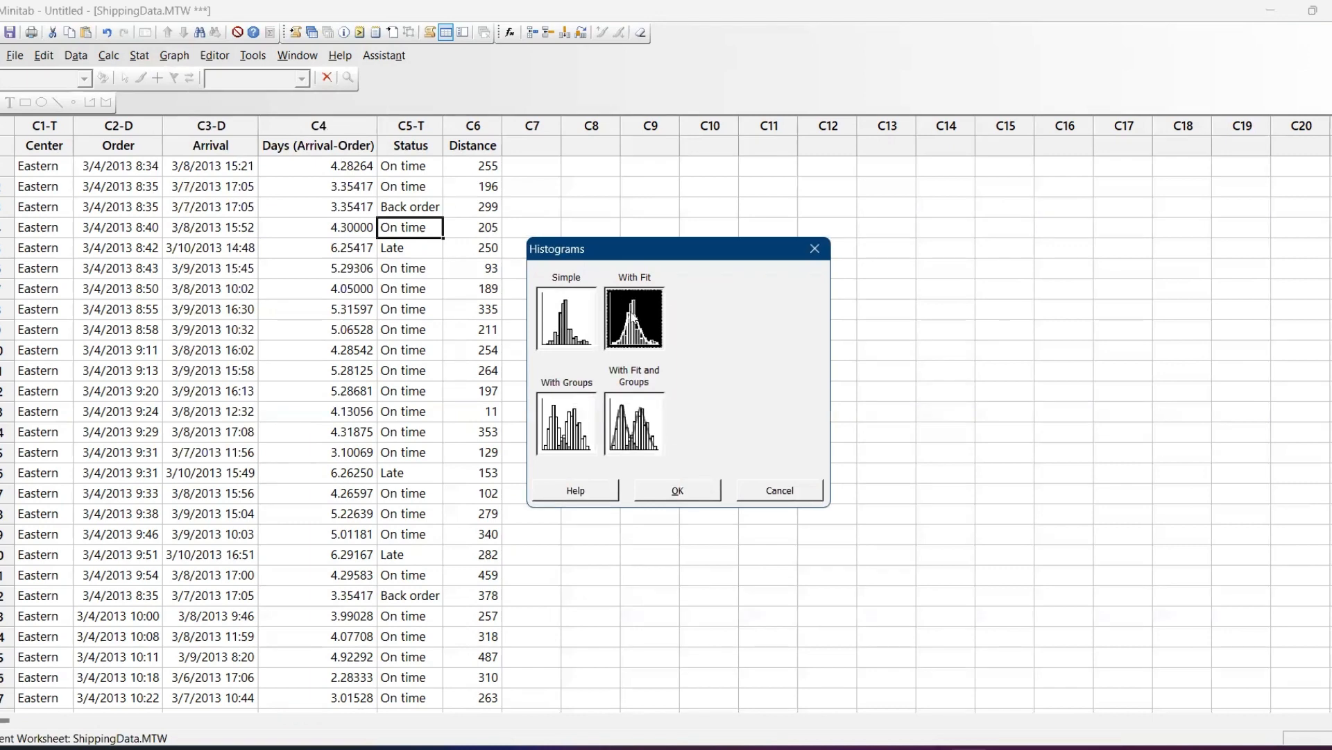
{"action": "left_click", "coordinate": [680, 491]}
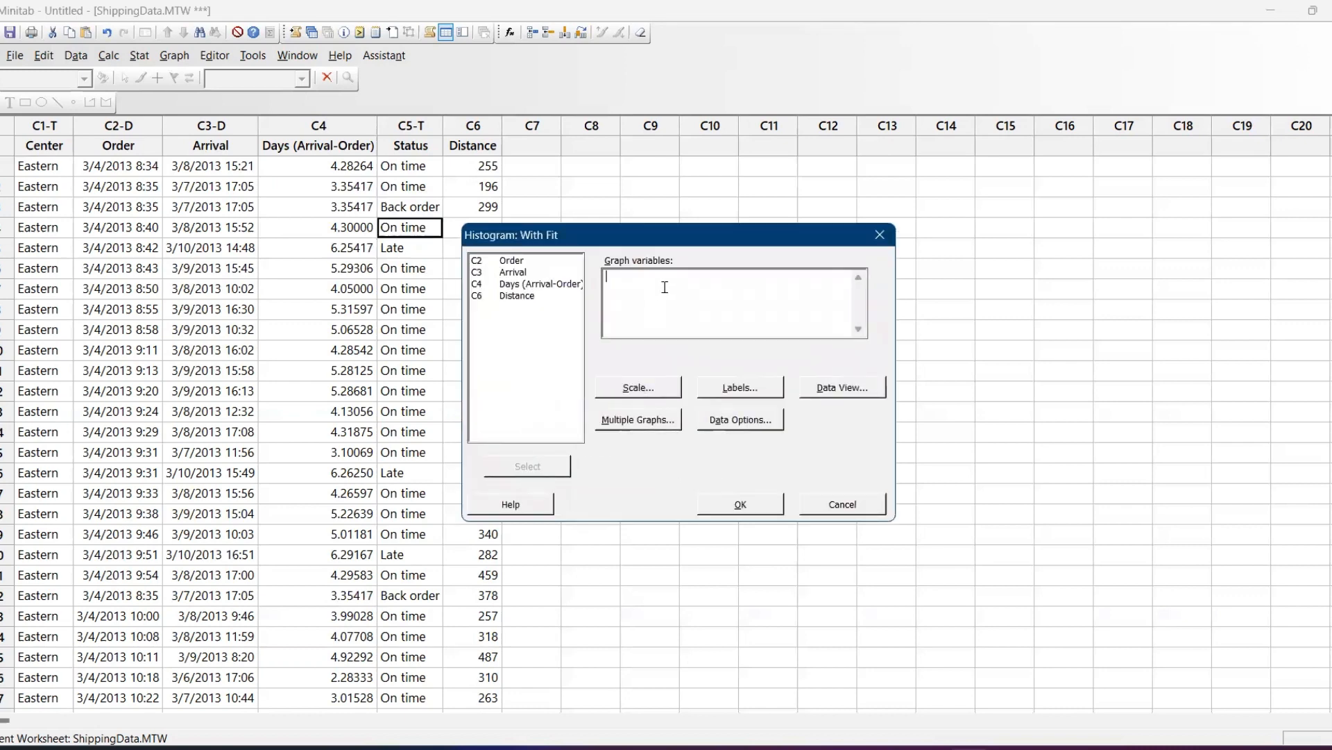
{"action": "double_click", "coordinate": [520, 301]}
{"action": "left_click", "coordinate": [764, 510]}
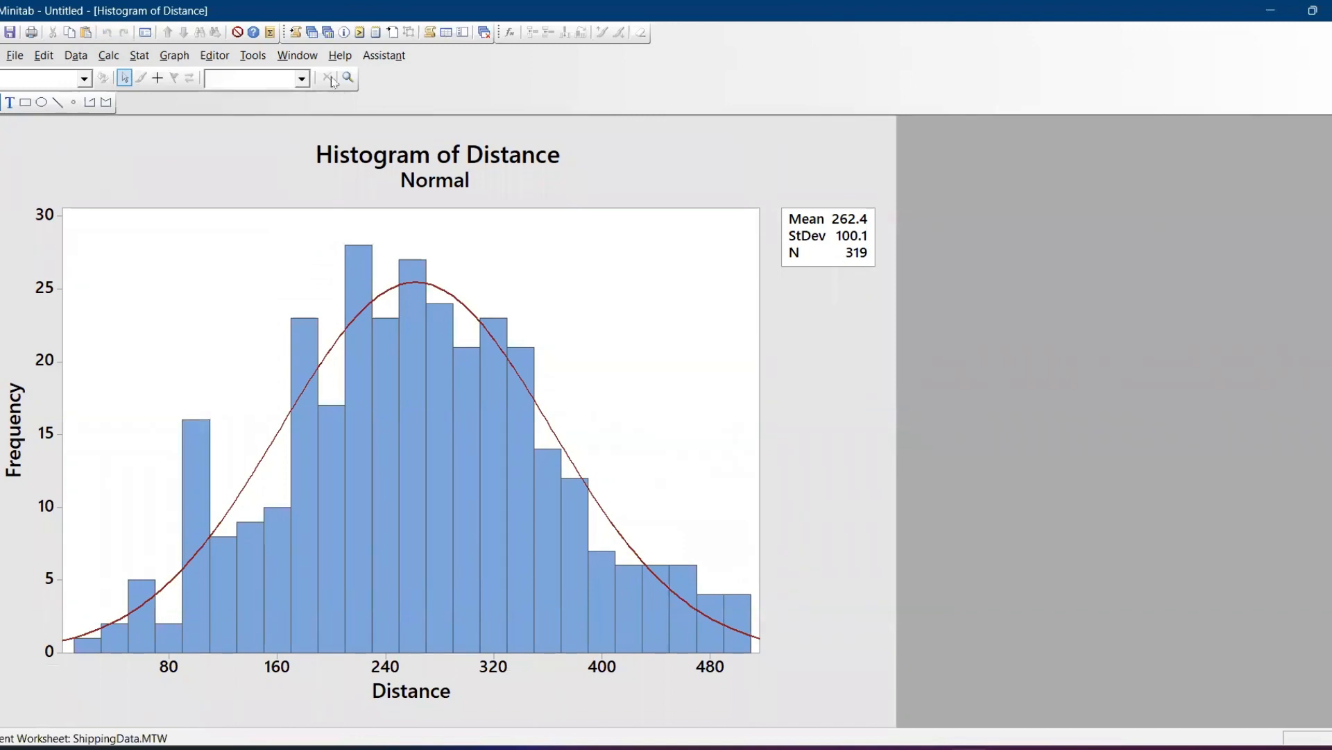
{"action": "left_click", "coordinate": [310, 33]}
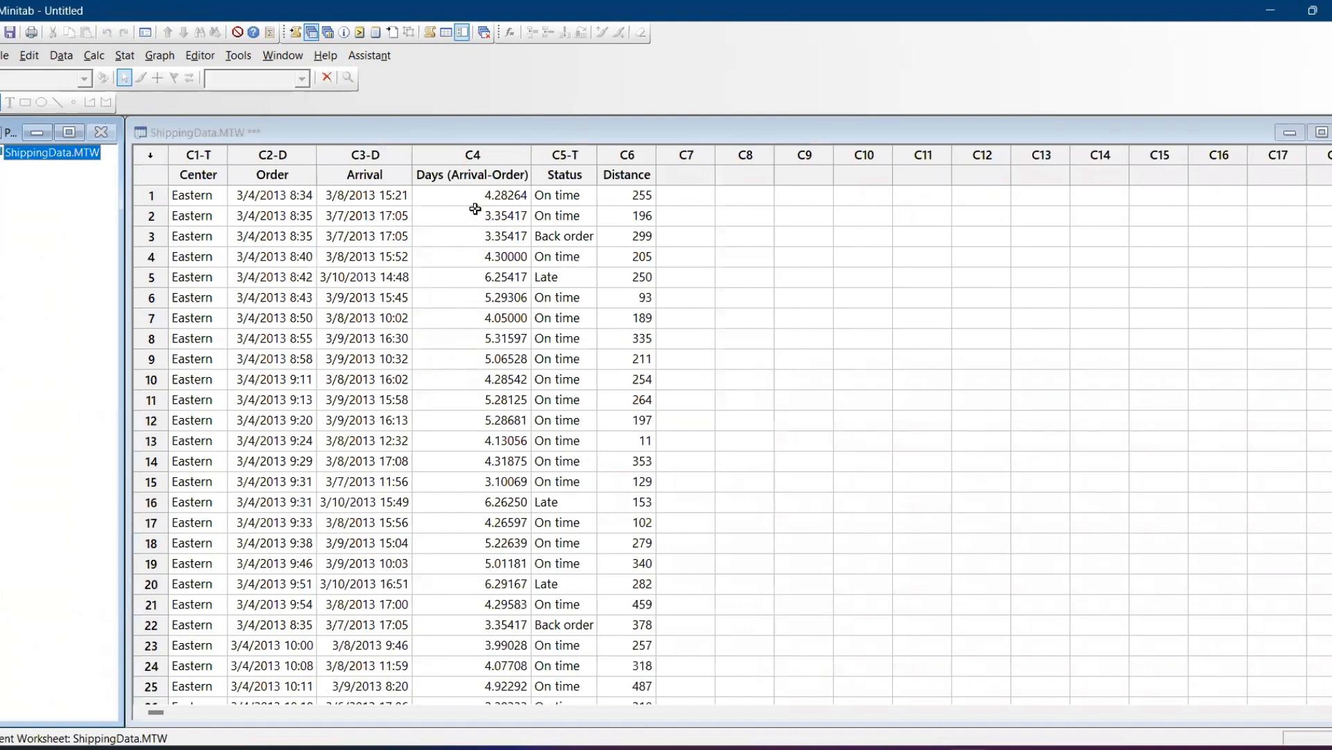
Create a histogram with fit for Distance with the Center groups in separate panels, and maximize the resulting graph
{"action": "left_click", "coordinate": [328, 33]}
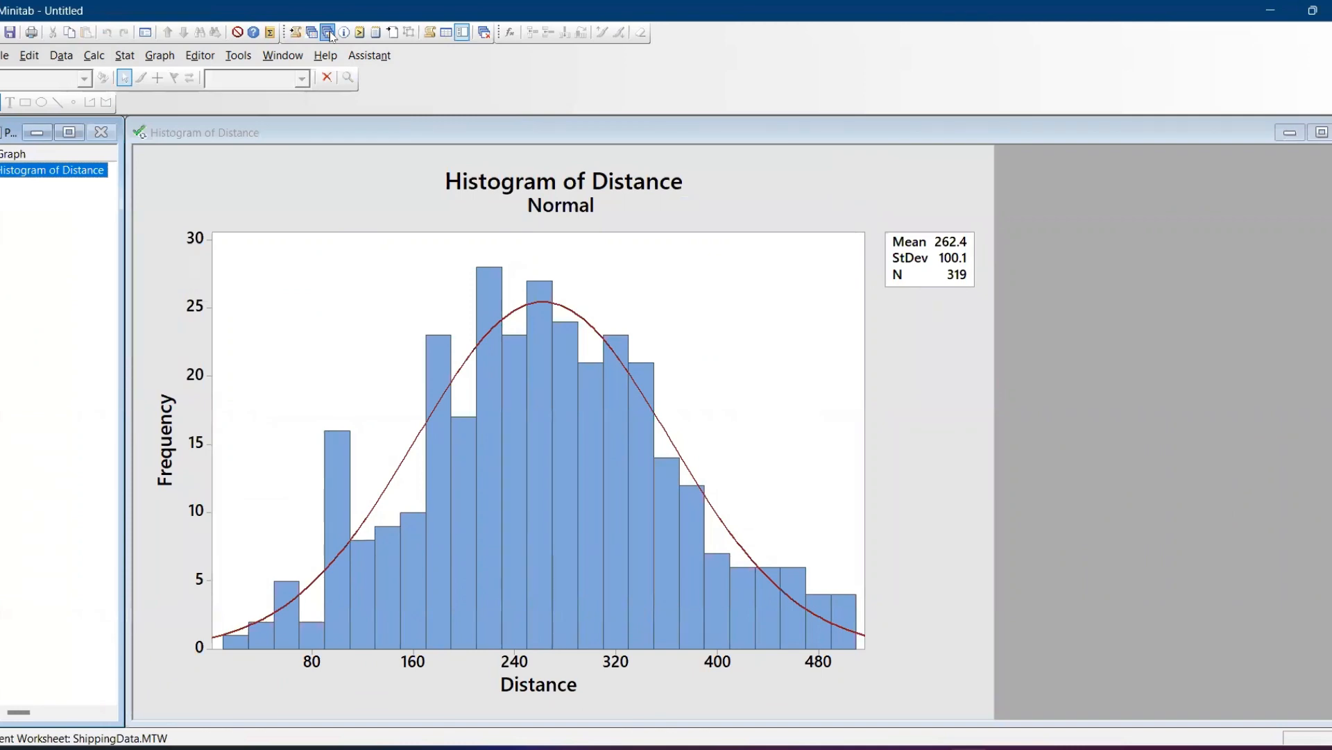
{"action": "left_click", "coordinate": [313, 33]}
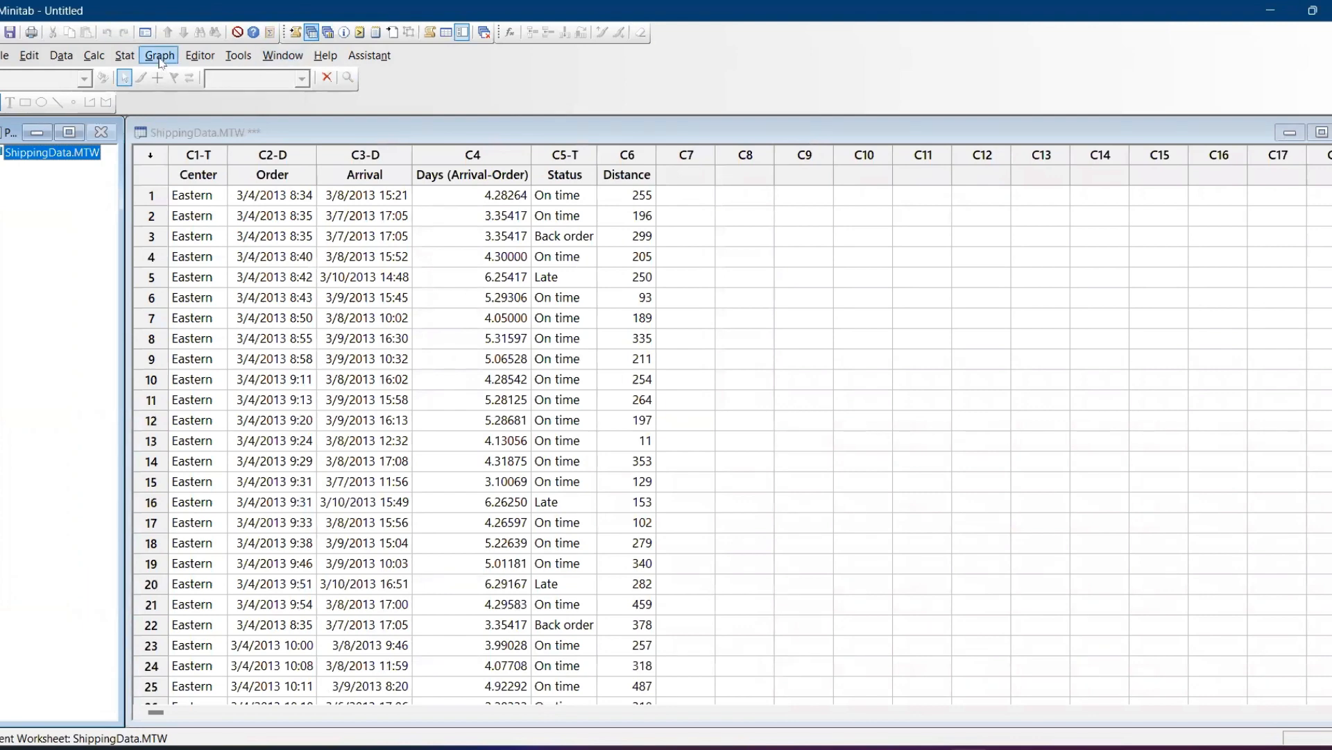
{"action": "key", "text": "ctrl+e"}
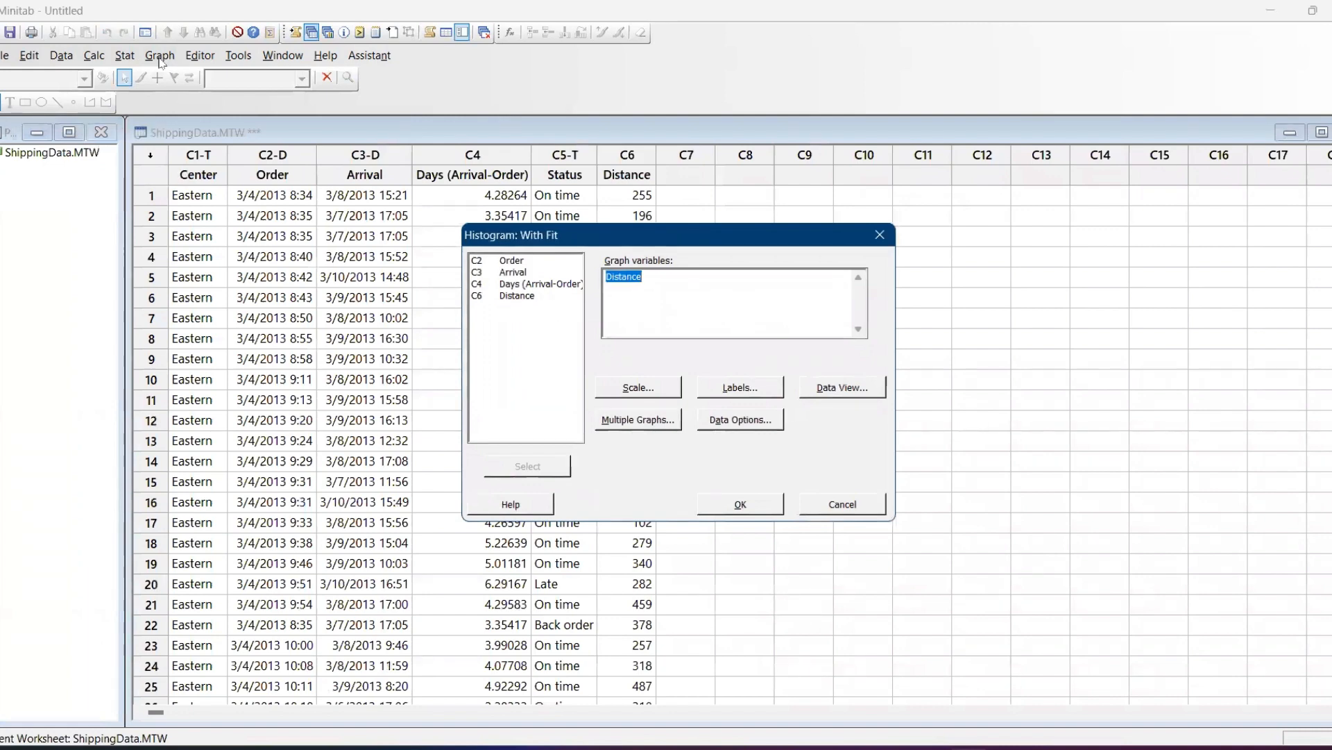
{"action": "left_click", "coordinate": [648, 421]}
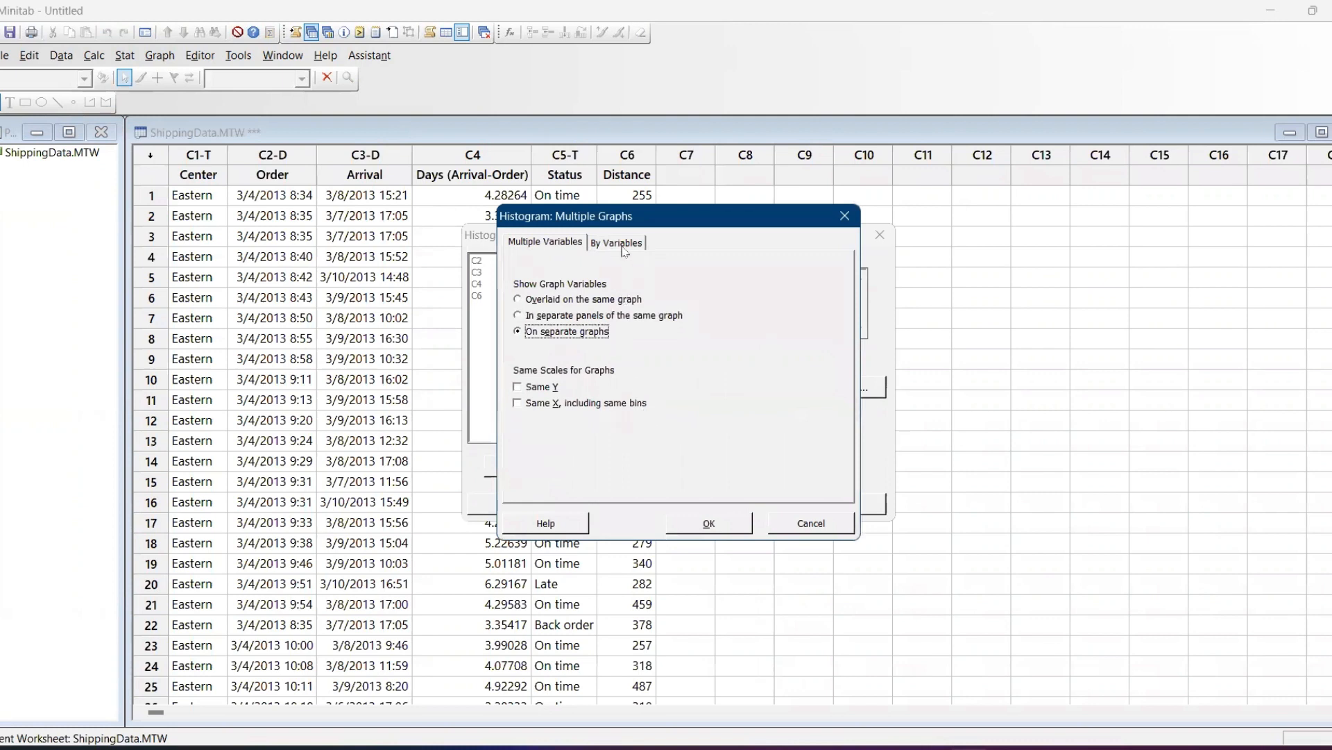
{"action": "left_click", "coordinate": [624, 244]}
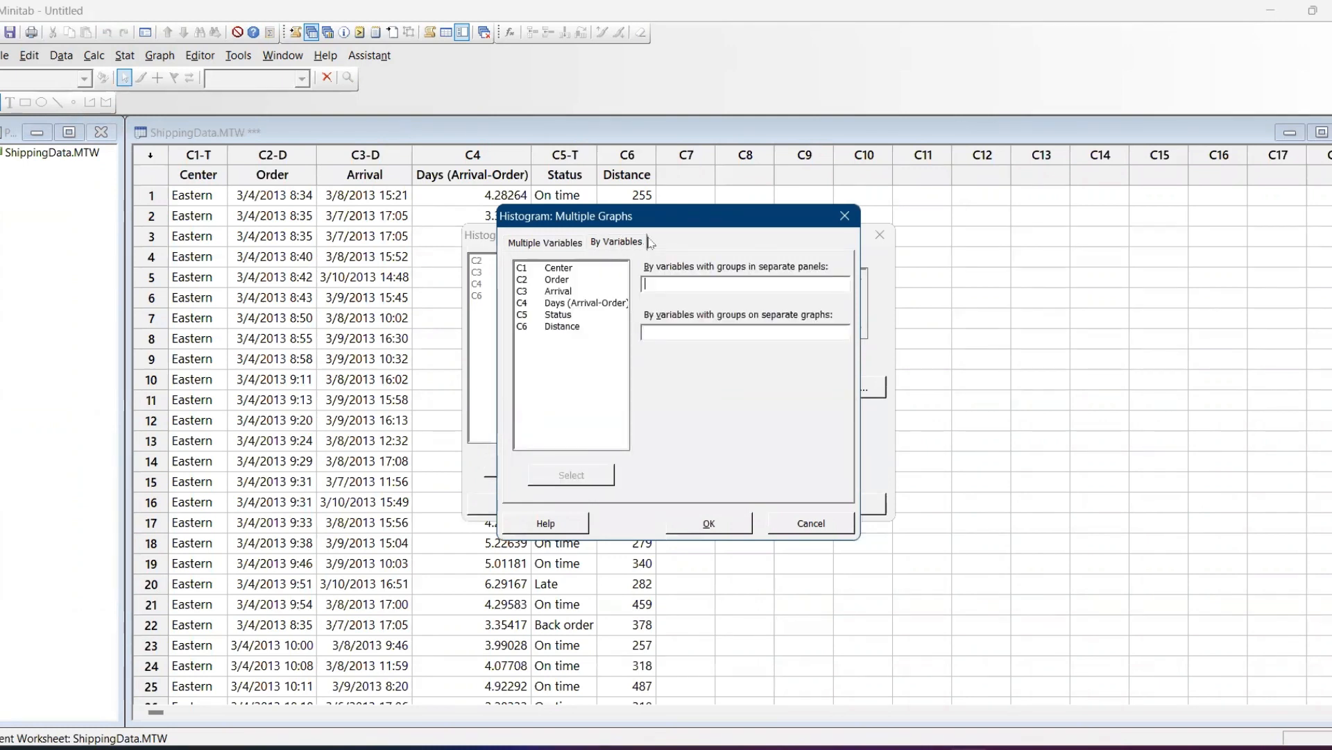
{"action": "left_click", "coordinate": [569, 270]}
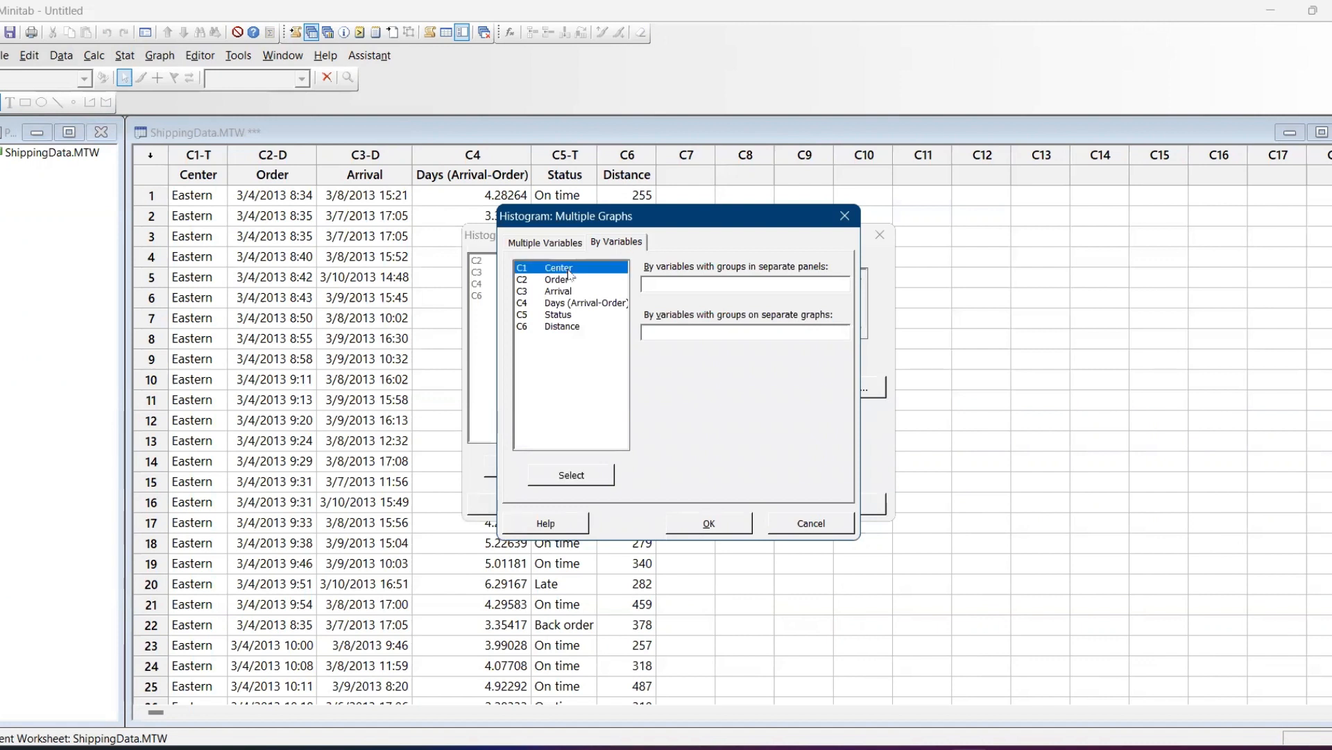
{"action": "double_click", "coordinate": [590, 273]}
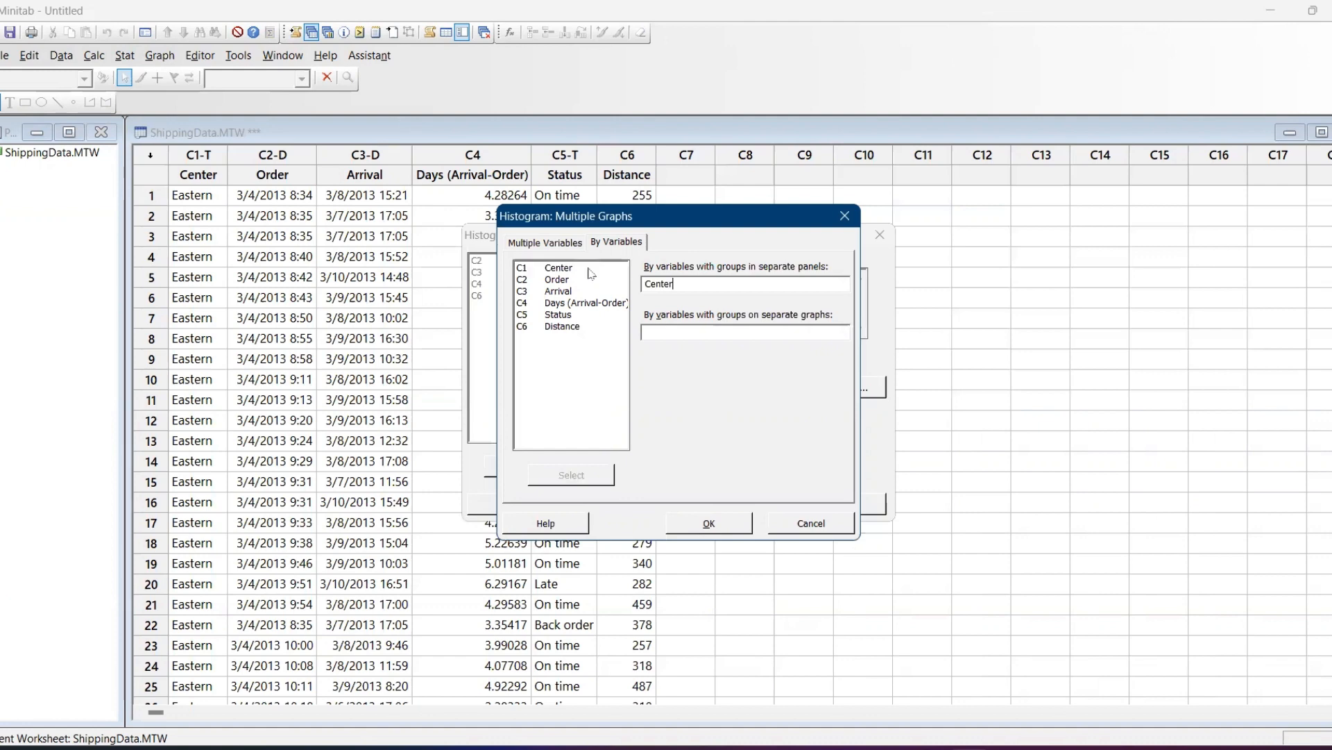
{"action": "left_click", "coordinate": [721, 522]}
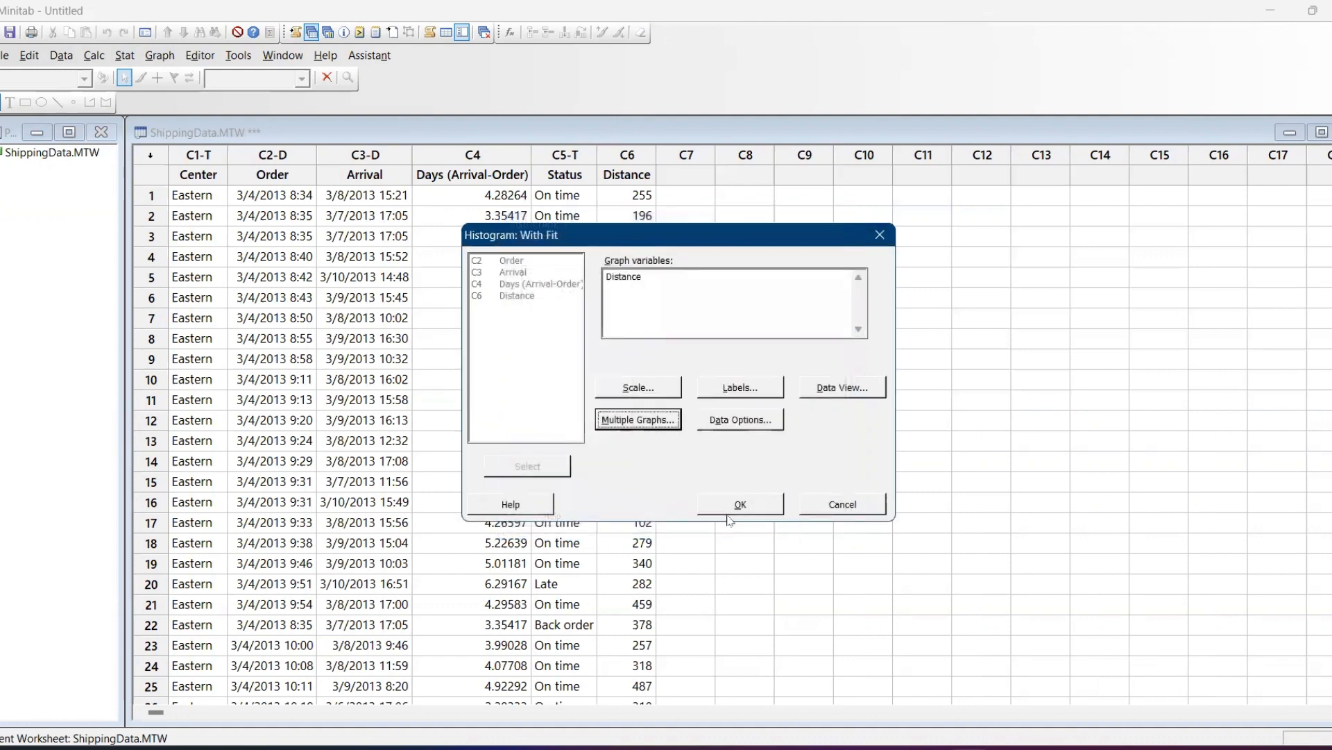
{"action": "left_click", "coordinate": [733, 510]}
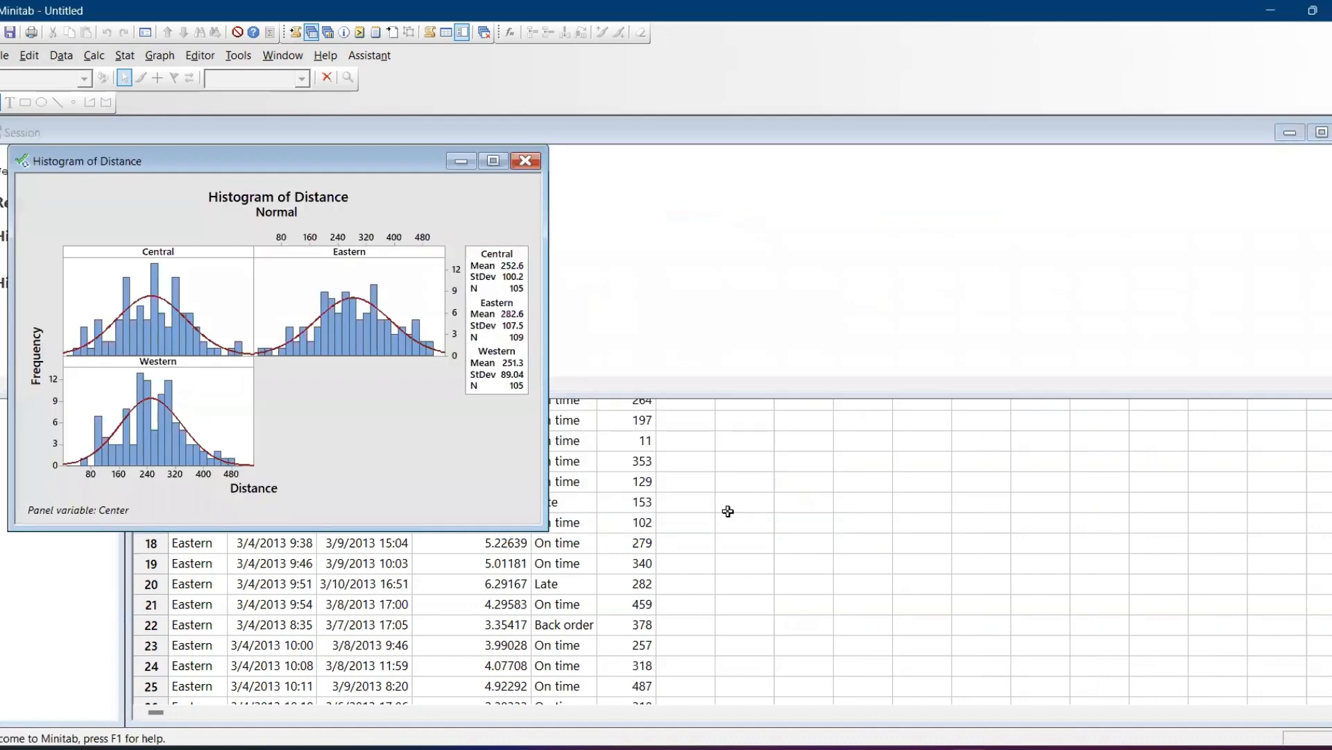
{"action": "left_click", "coordinate": [493, 161]}
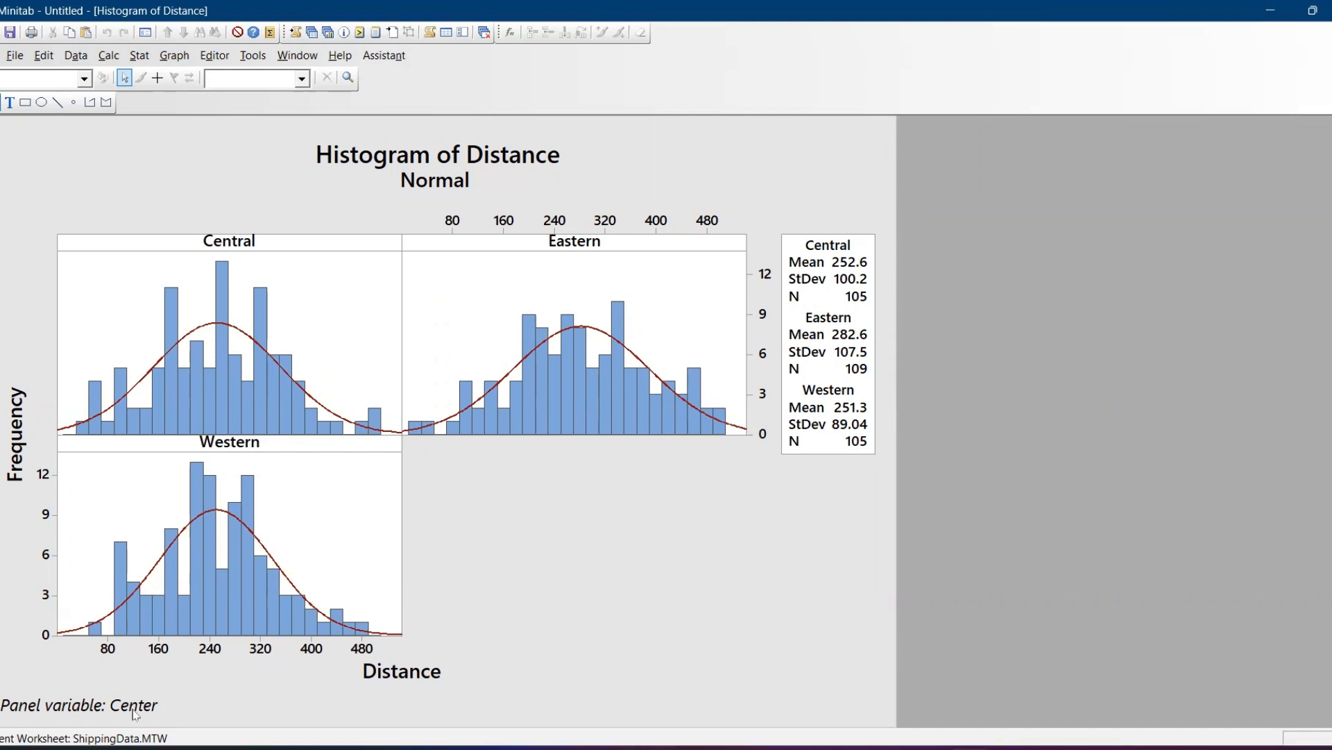
Create another Distance histogram with fit, replacing Center with Status as the variable for groups in separate panels
{"action": "key", "text": "ctrl+e"}
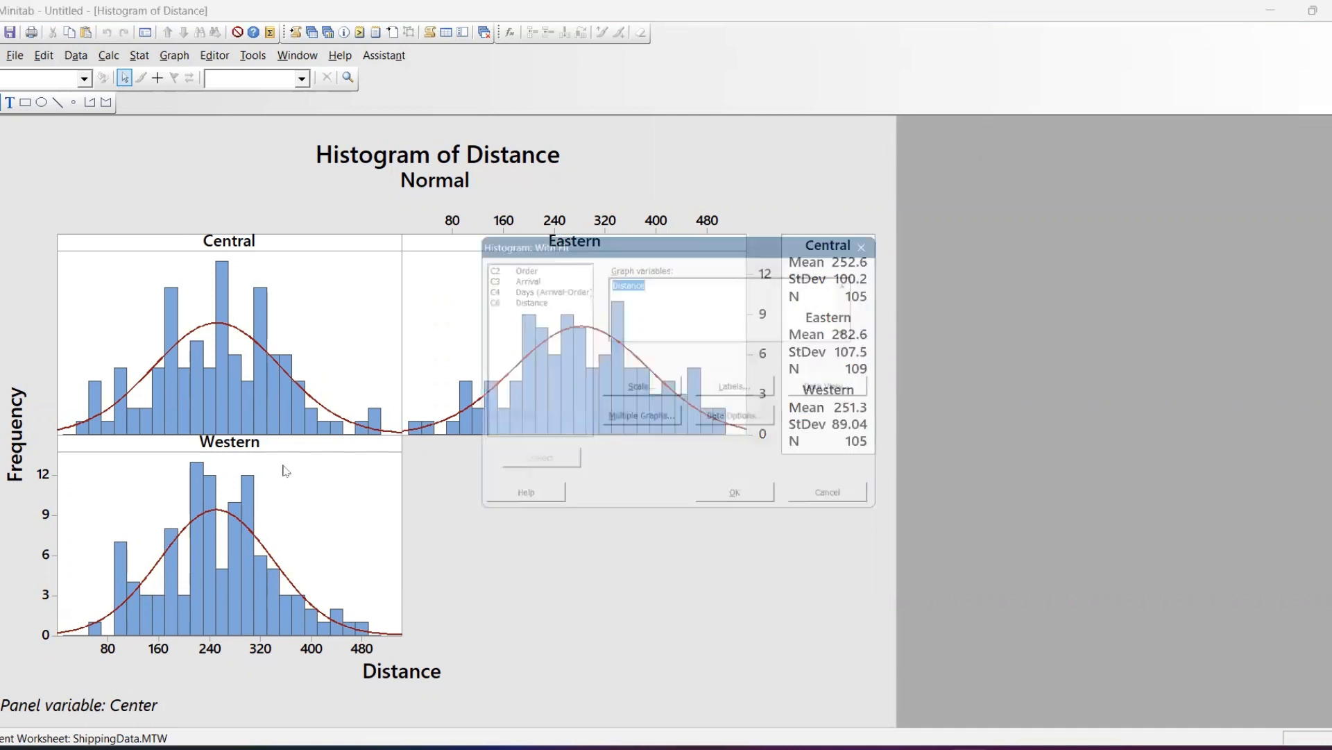
{"action": "left_click", "coordinate": [633, 424]}
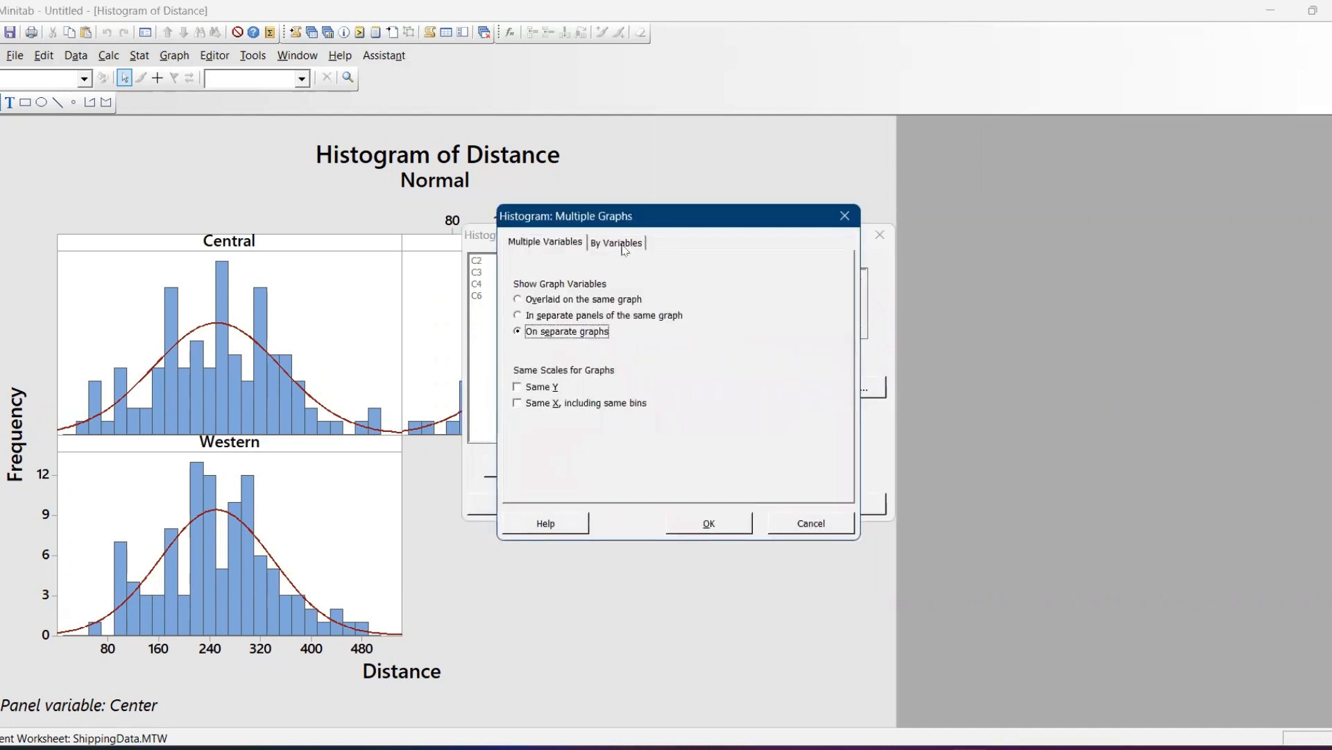
{"action": "left_click", "coordinate": [622, 244]}
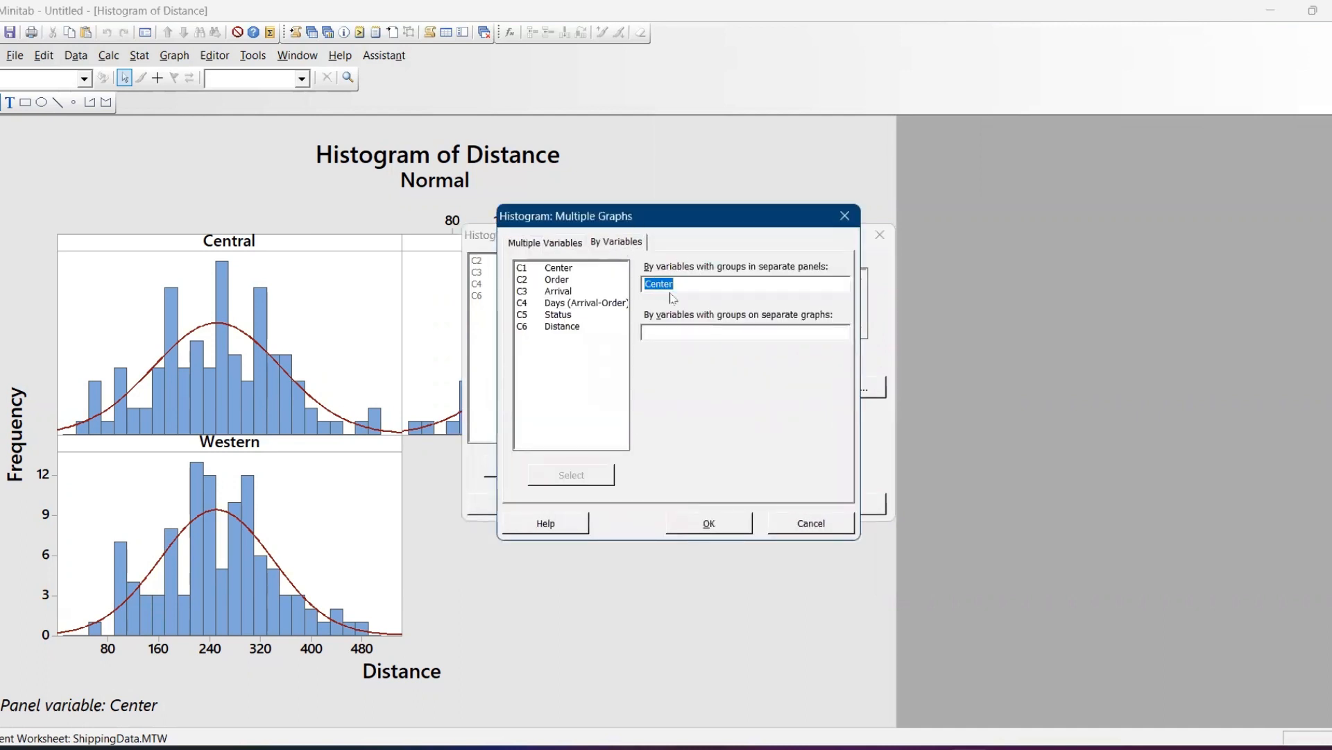
{"action": "key", "text": "Delete"}
{"action": "double_click", "coordinate": [558, 316]}
{"action": "left_click", "coordinate": [728, 524]}
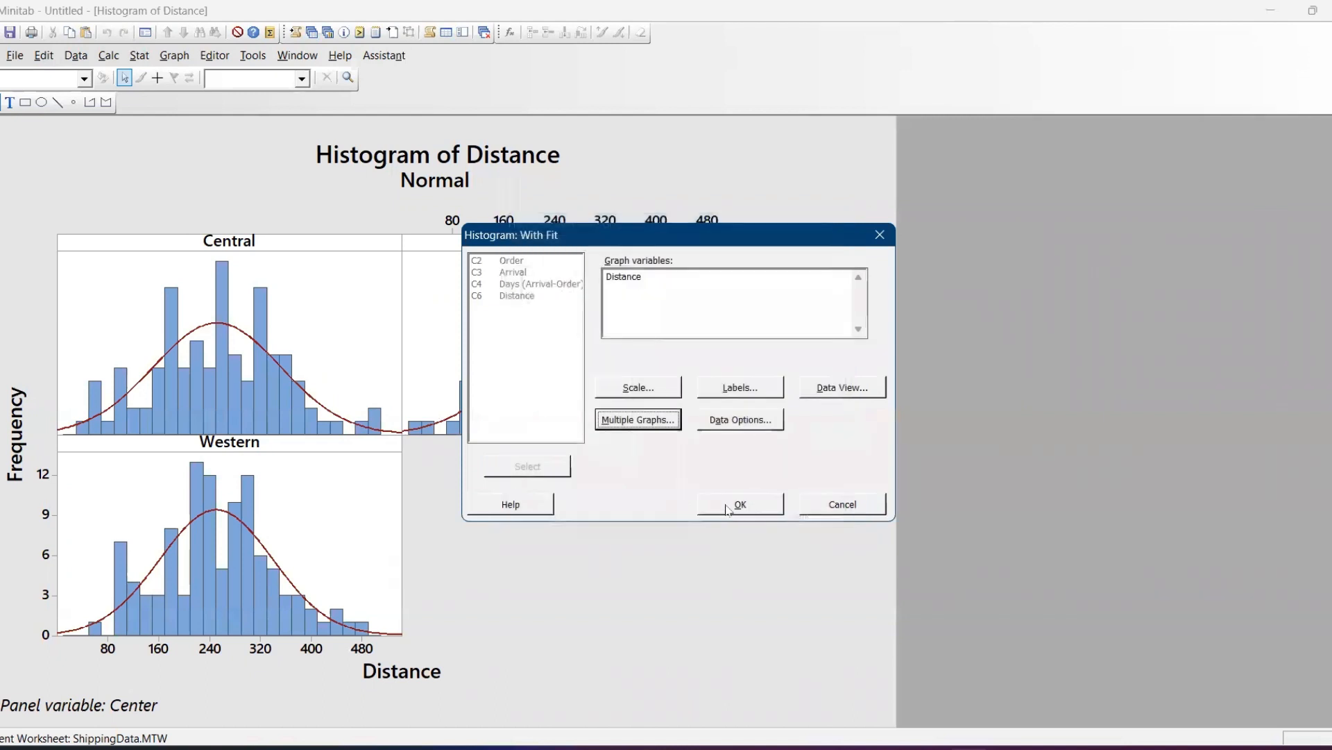
{"action": "left_click", "coordinate": [730, 507]}
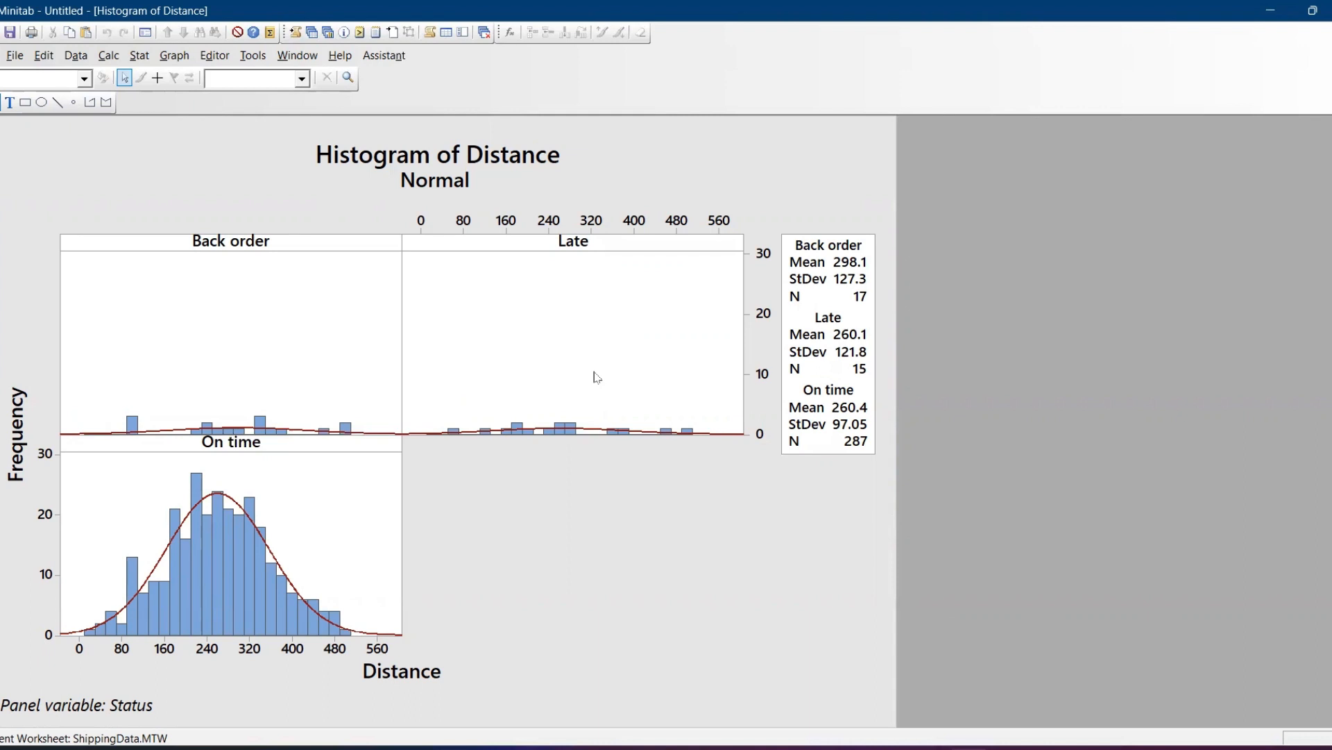
Recreate the Distance histogram with fit using Center instead of Status as the panel variable
{"action": "key", "text": "ctrl+e"}
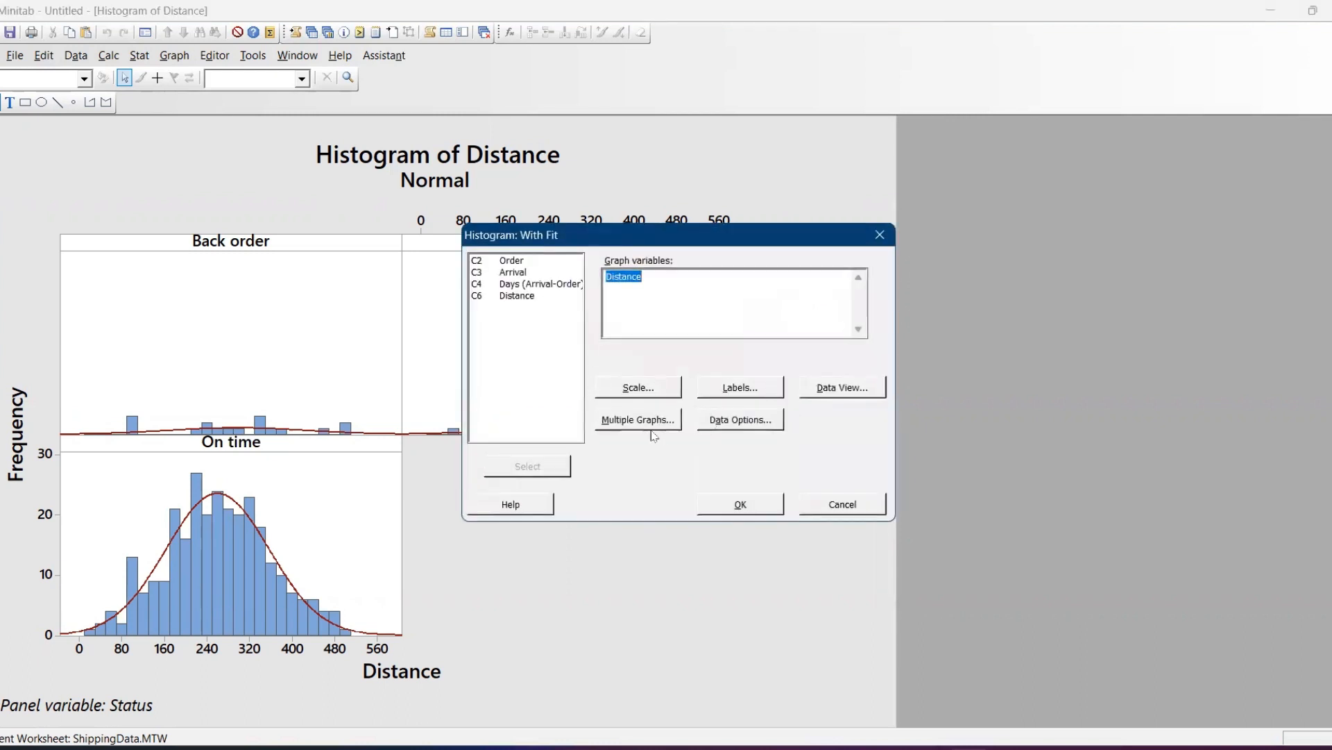
{"action": "left_click", "coordinate": [649, 427]}
{"action": "left_click", "coordinate": [610, 245]}
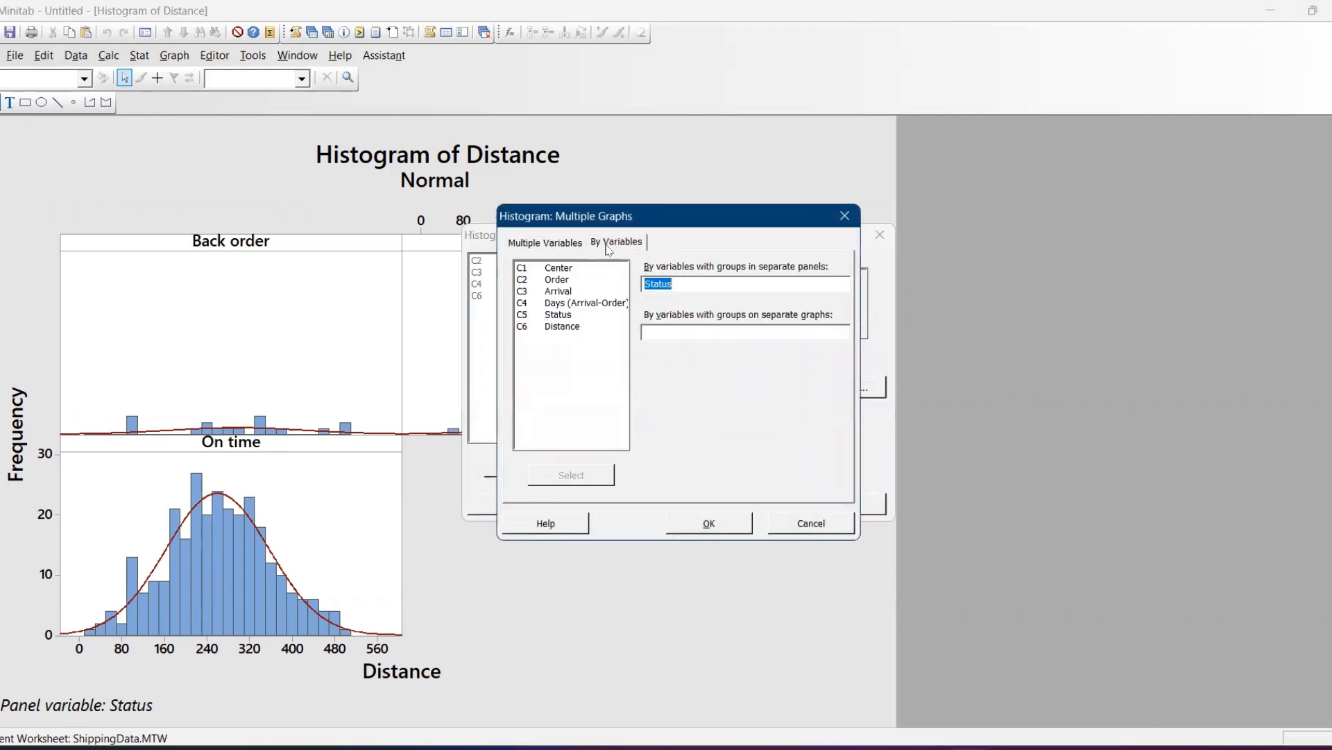
{"action": "key", "text": "Delete"}
{"action": "left_click", "coordinate": [567, 273]}
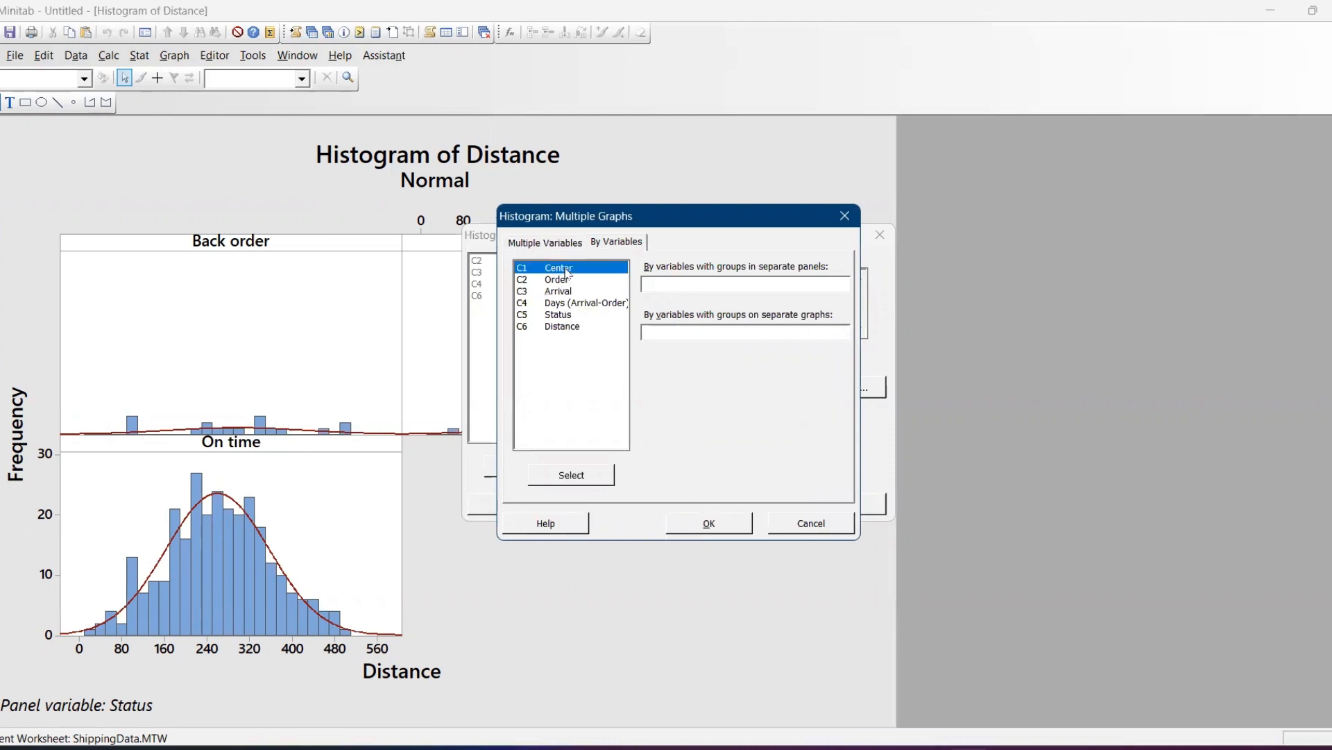
{"action": "double_click", "coordinate": [567, 272]}
{"action": "left_click", "coordinate": [708, 523]}
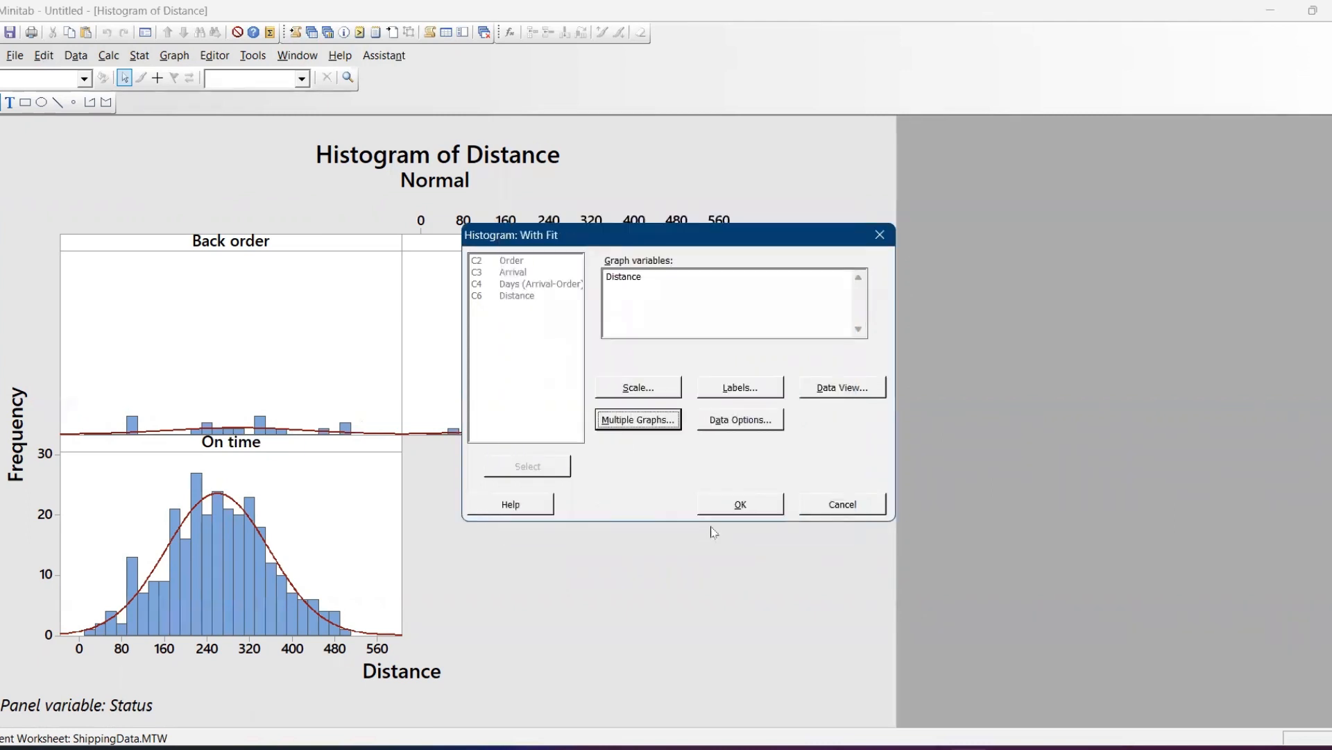
{"action": "left_click", "coordinate": [736, 506]}
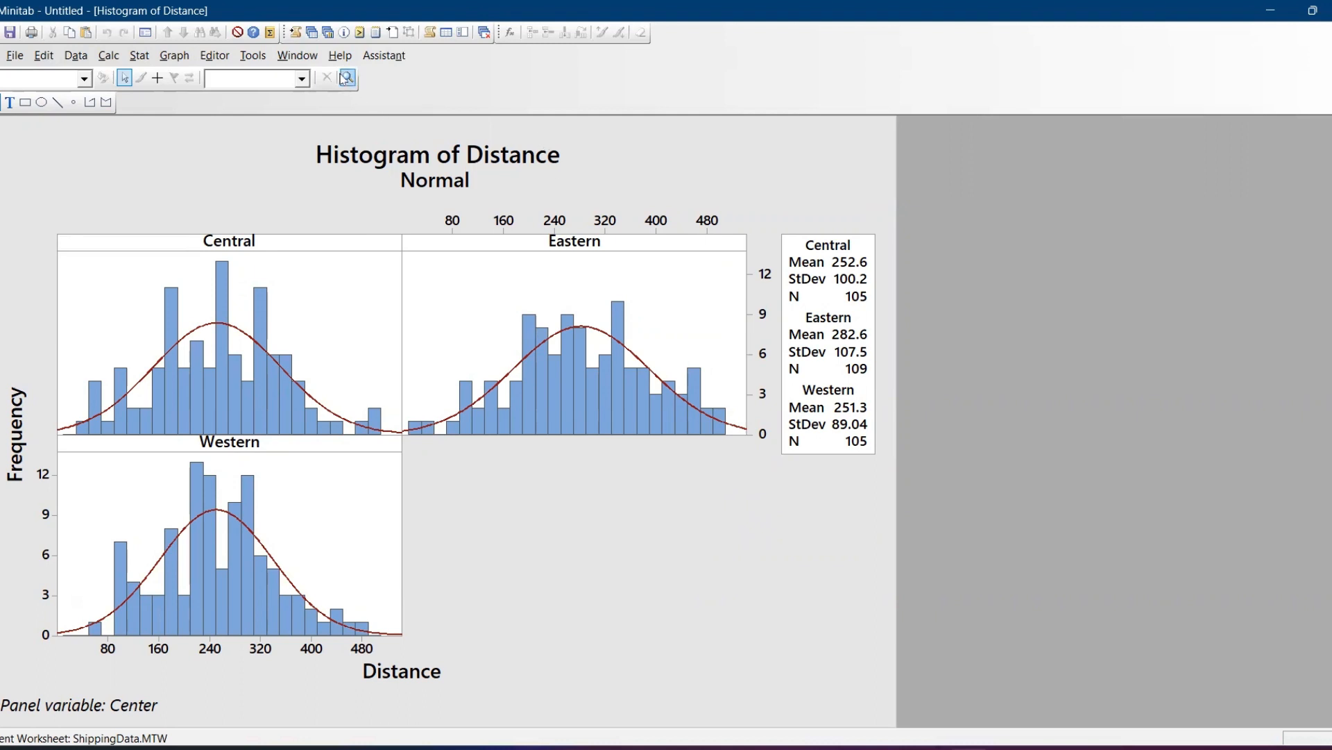
Plot the Center-paneled Distance histogram again with graph variables set to be overlaid on the same graph
{"action": "key", "text": "ctrl+e"}
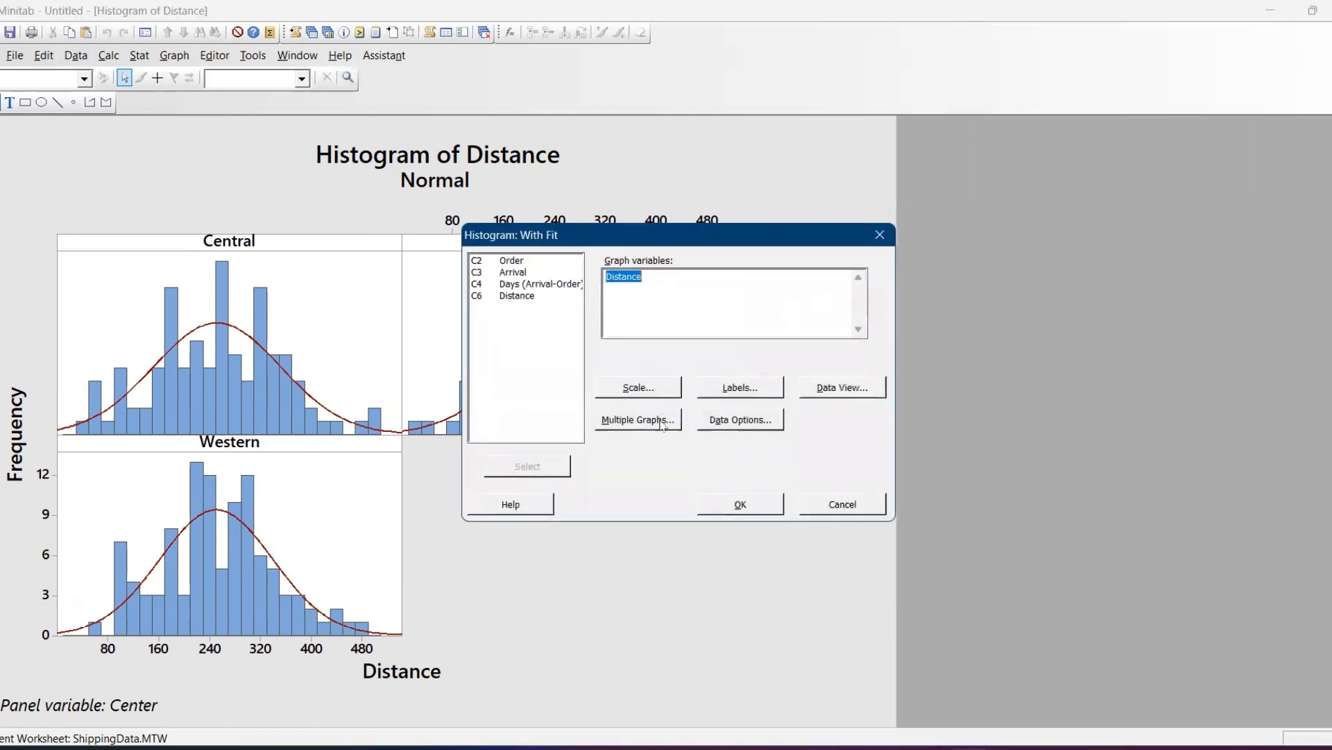
{"action": "left_click", "coordinate": [659, 421]}
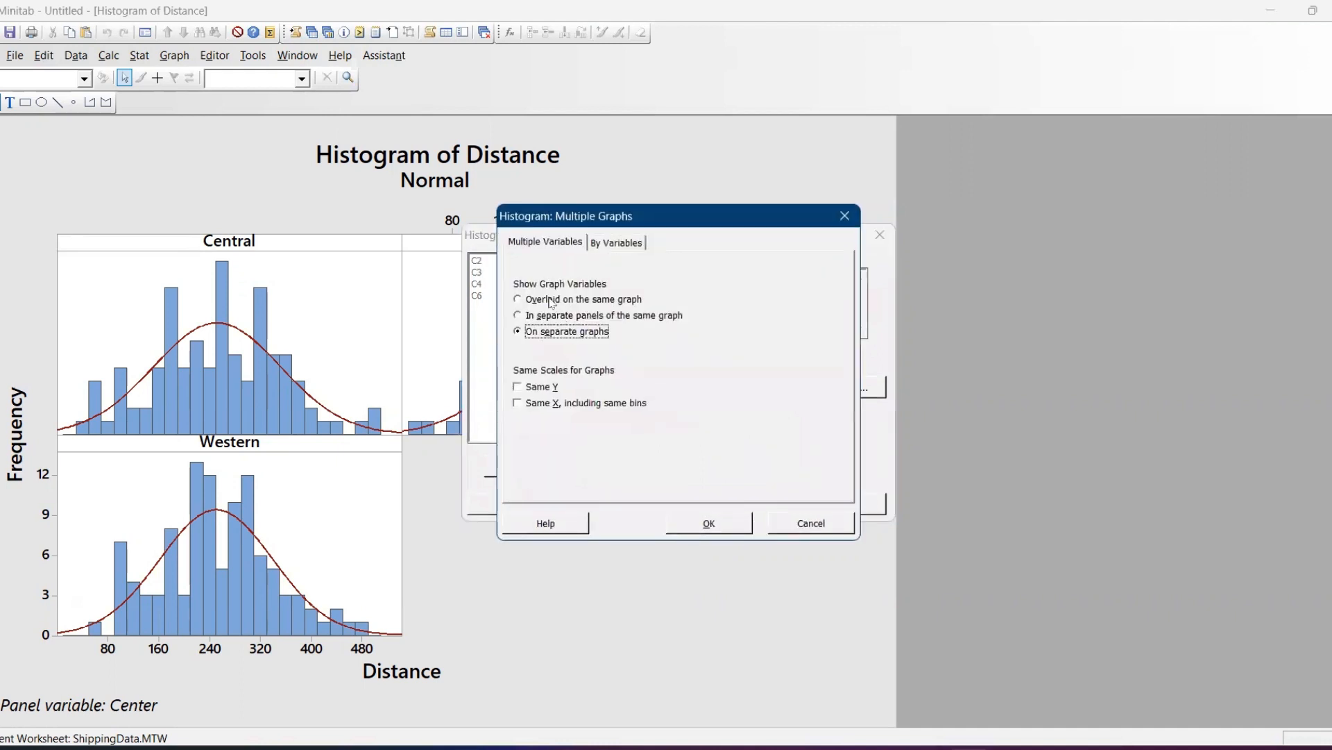
{"action": "left_click", "coordinate": [549, 300]}
{"action": "left_click", "coordinate": [723, 522]}
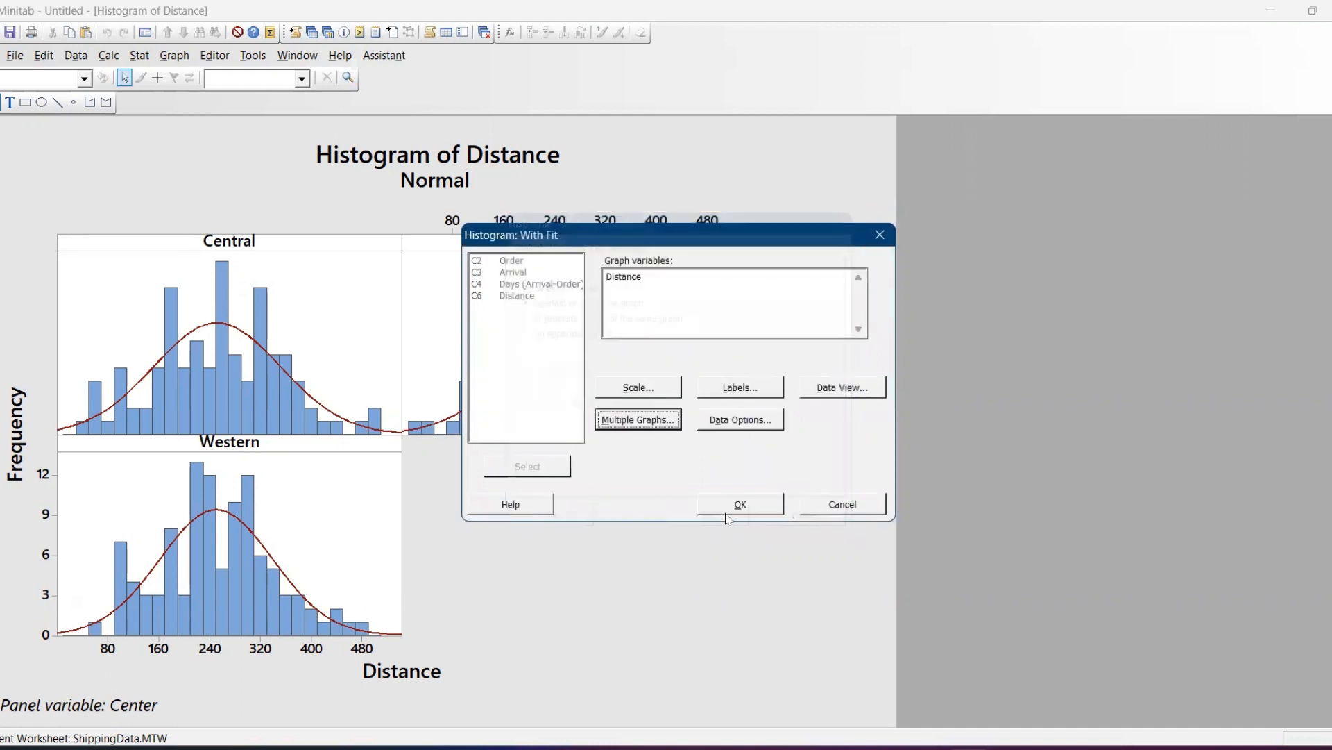
{"action": "left_click", "coordinate": [730, 500]}
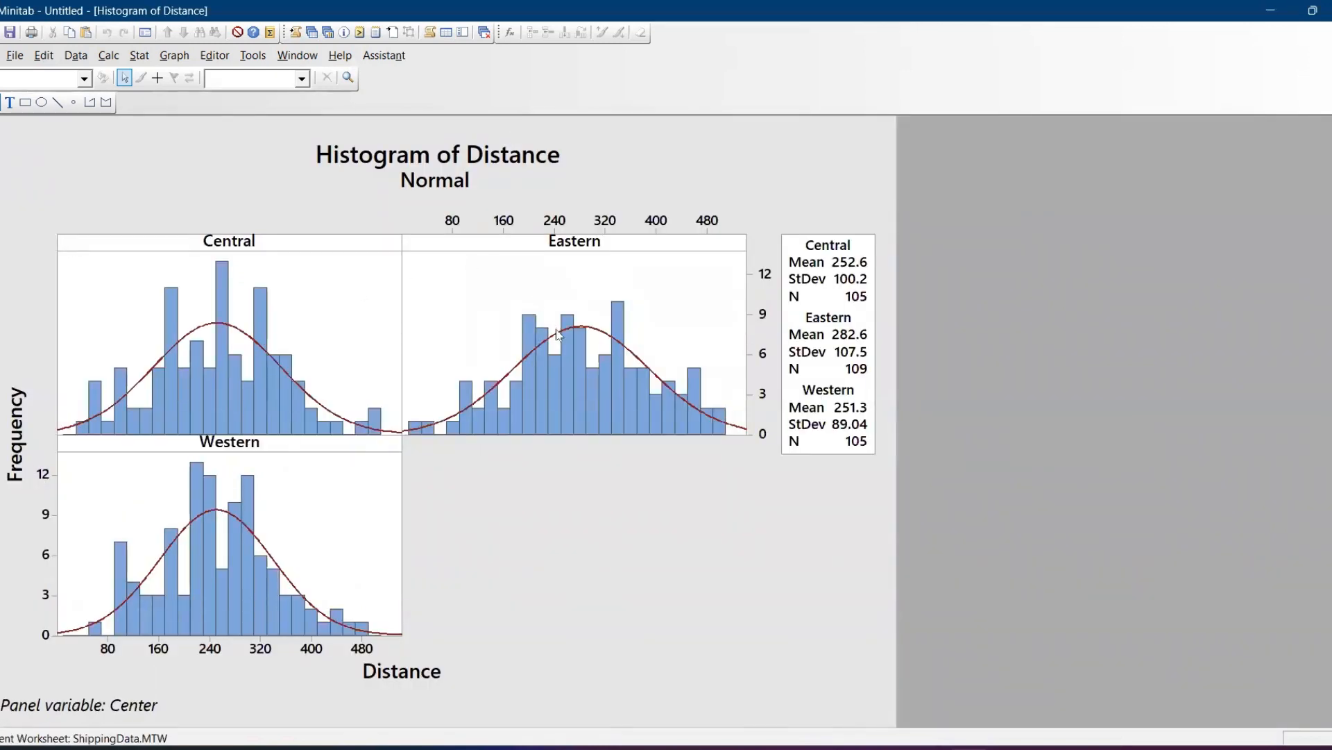
Review the histogram's multiple-graph, By Variables, data and Y-scale options, closing the dialogs without making changes
{"action": "mouse_move", "coordinate": [559, 335]}
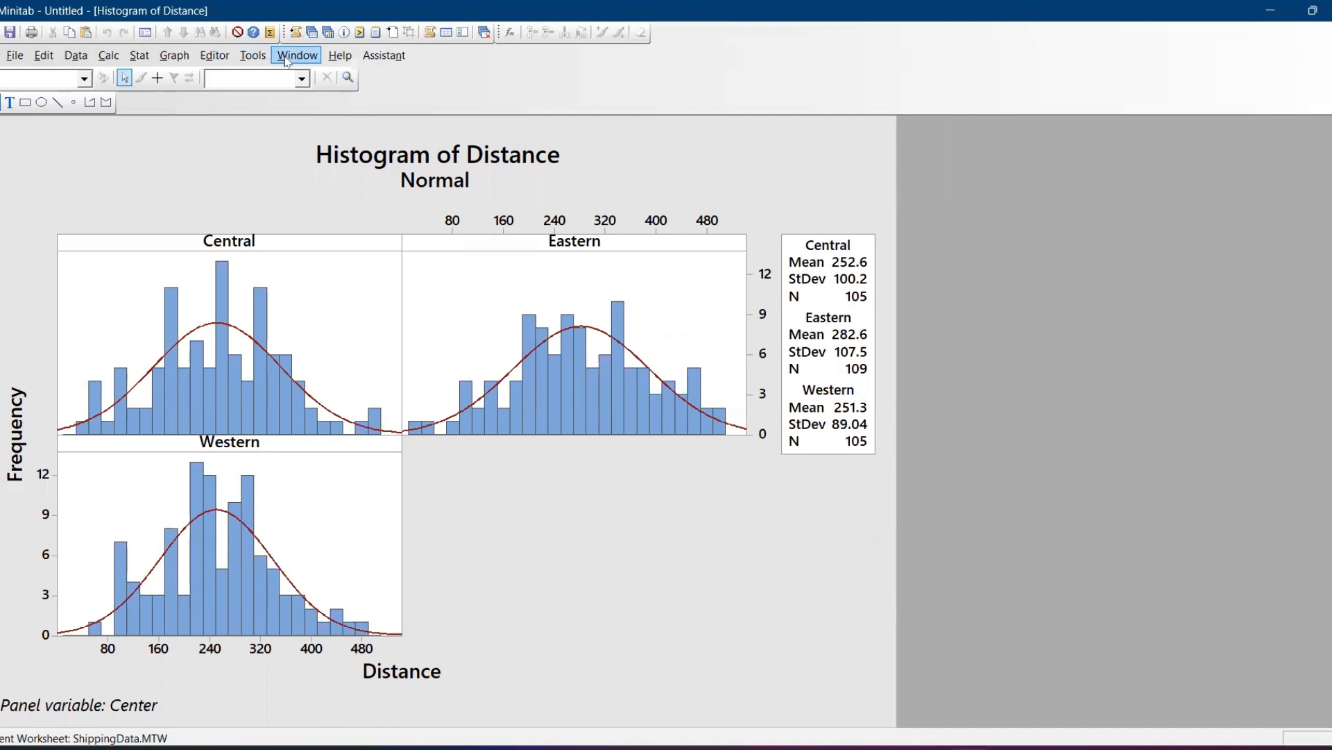
{"action": "key", "text": "ctrl+e"}
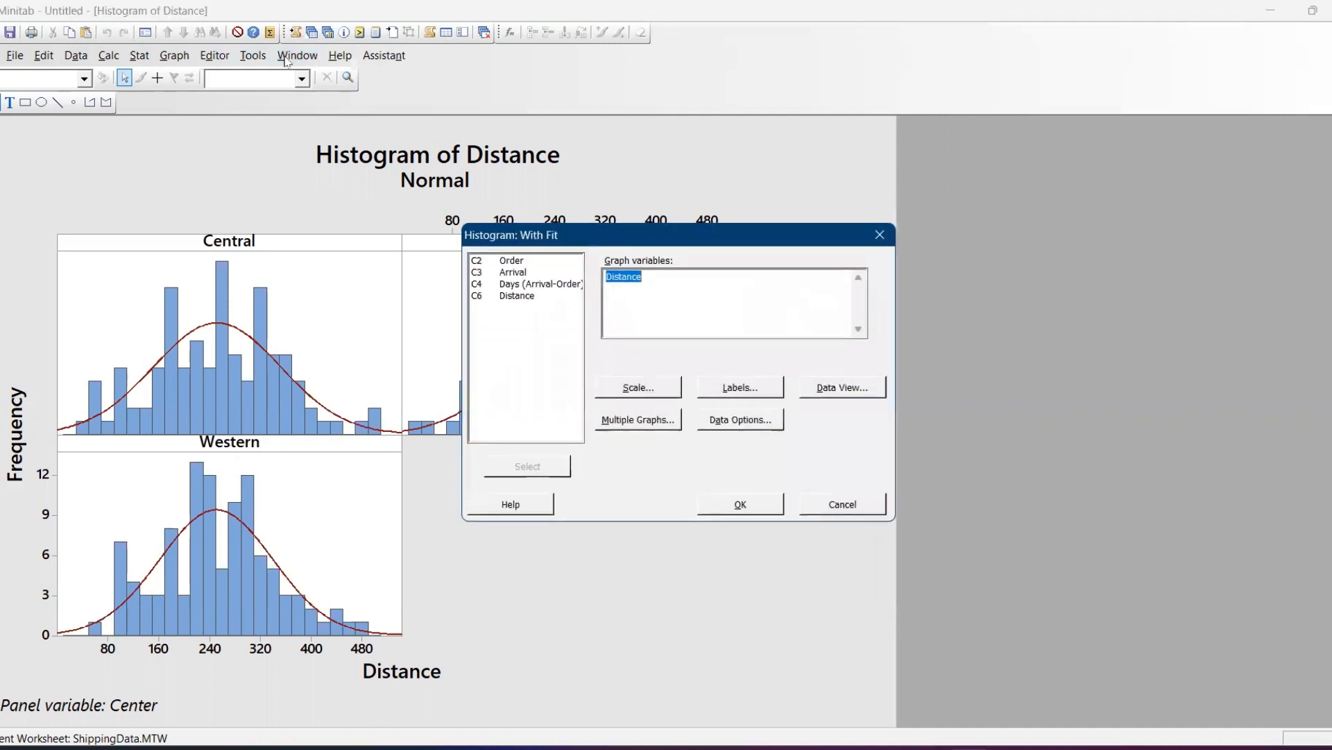
{"action": "left_click", "coordinate": [658, 420]}
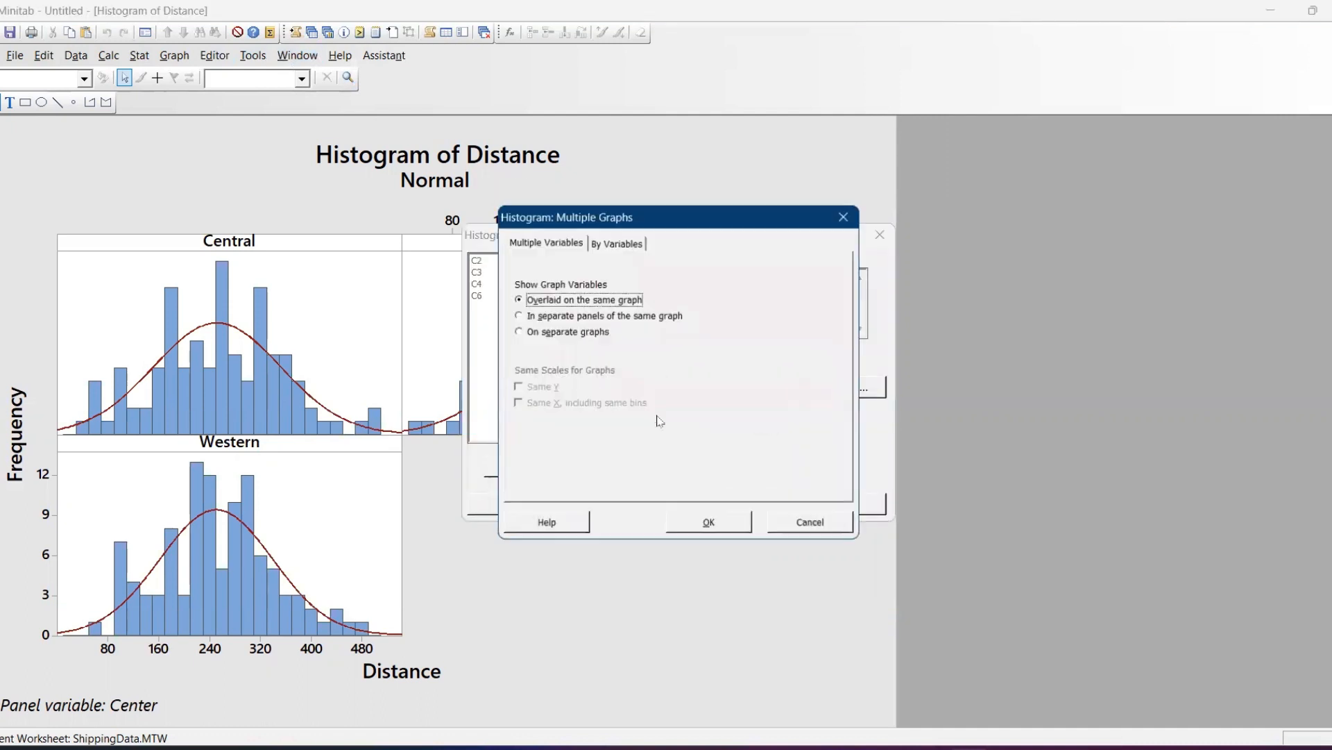
{"action": "left_click", "coordinate": [611, 242]}
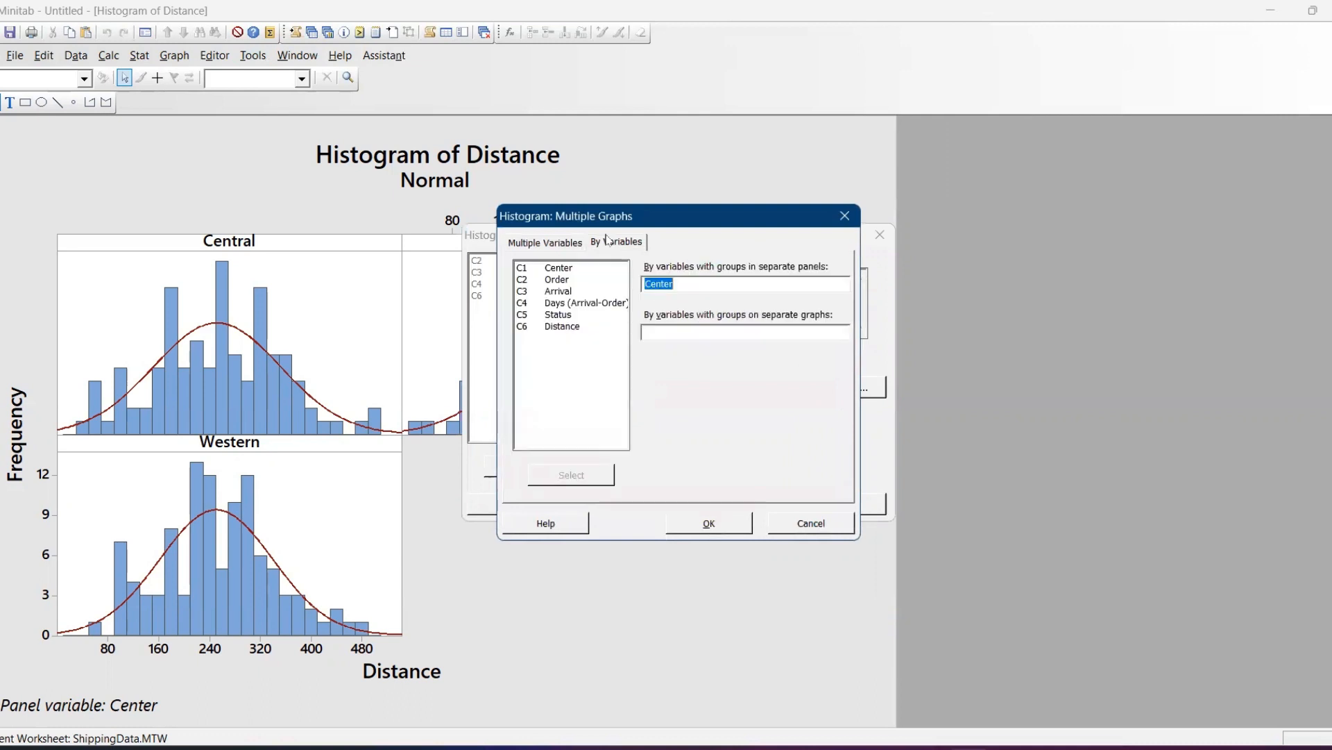
{"action": "left_click", "coordinate": [844, 215]}
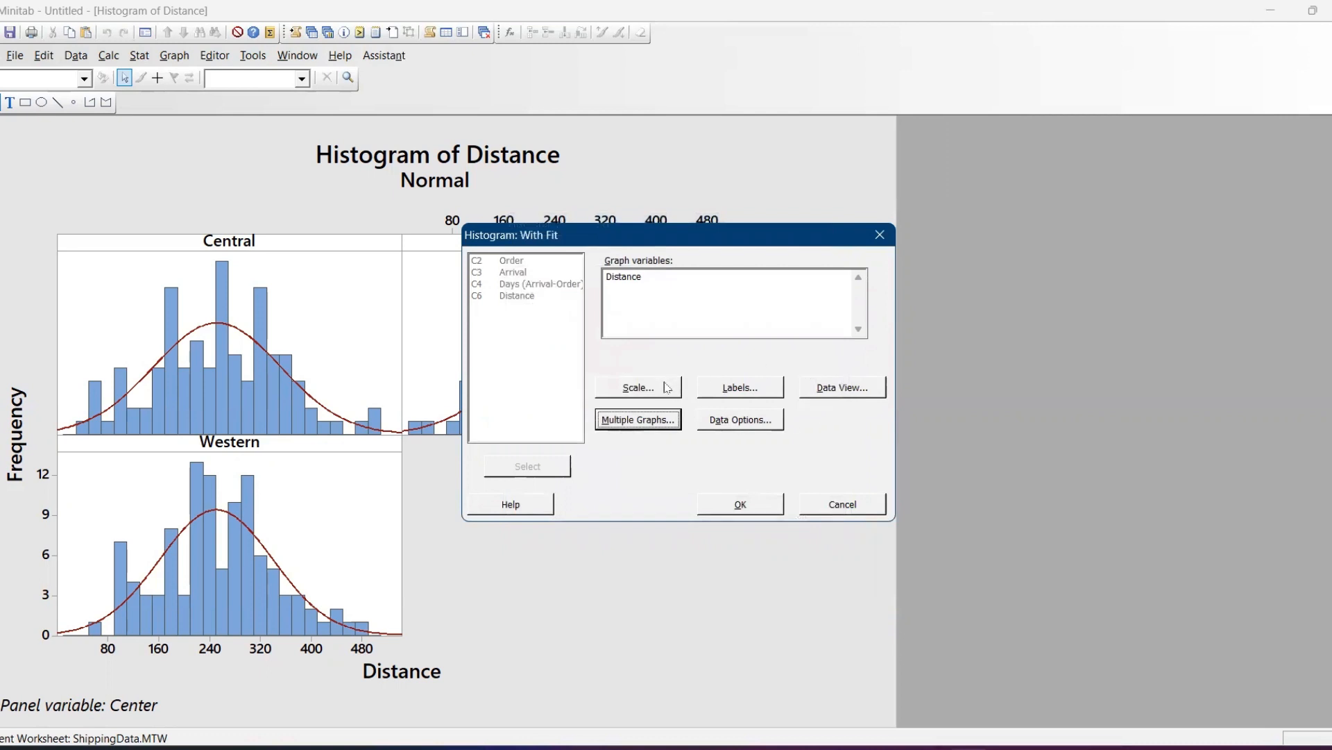
{"action": "left_click", "coordinate": [739, 421]}
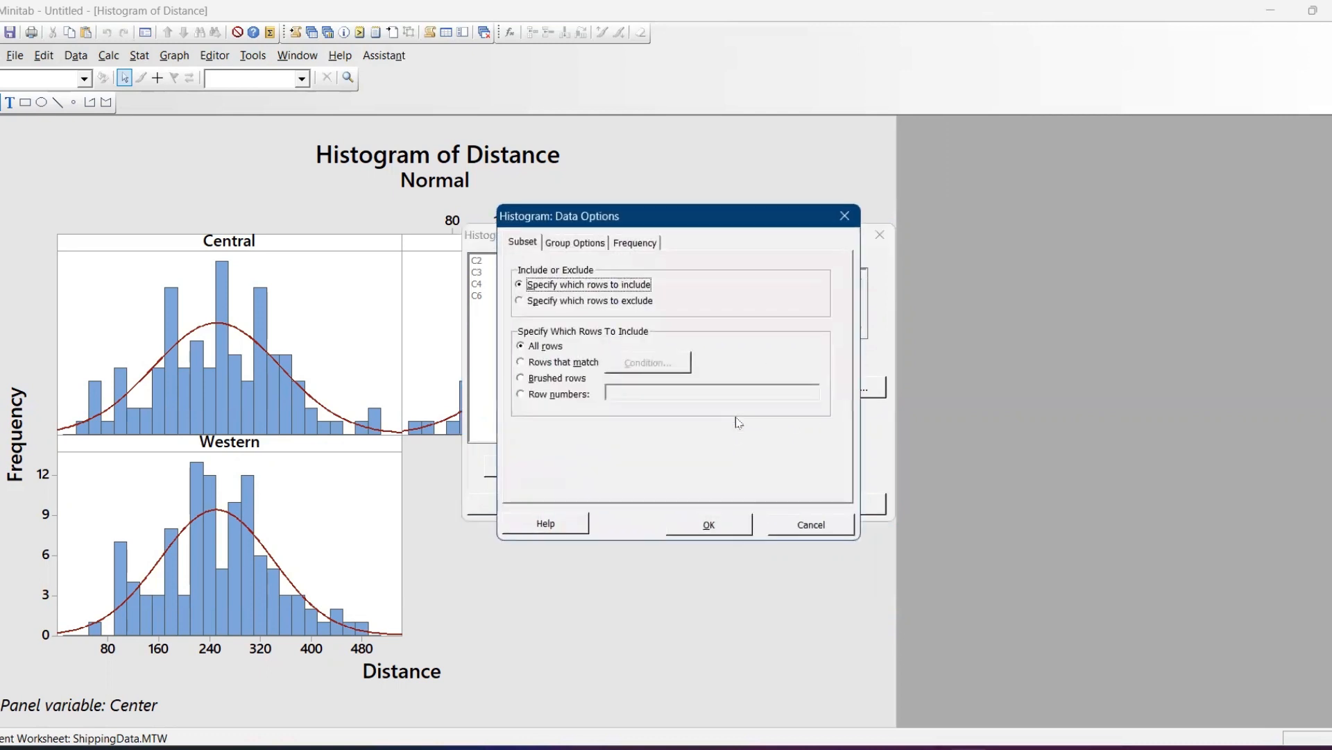
{"action": "left_click", "coordinate": [576, 242]}
{"action": "left_click", "coordinate": [635, 243]}
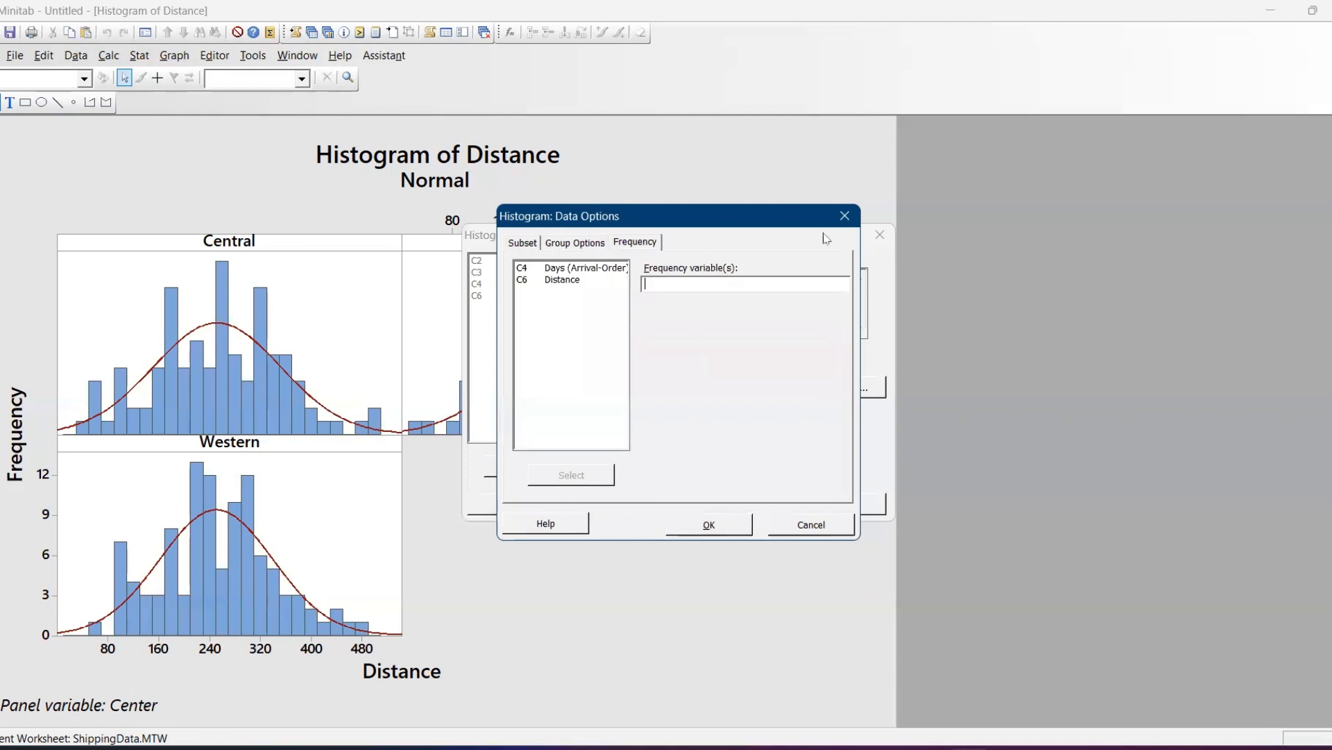
{"action": "left_click", "coordinate": [844, 221]}
{"action": "left_click", "coordinate": [644, 390]}
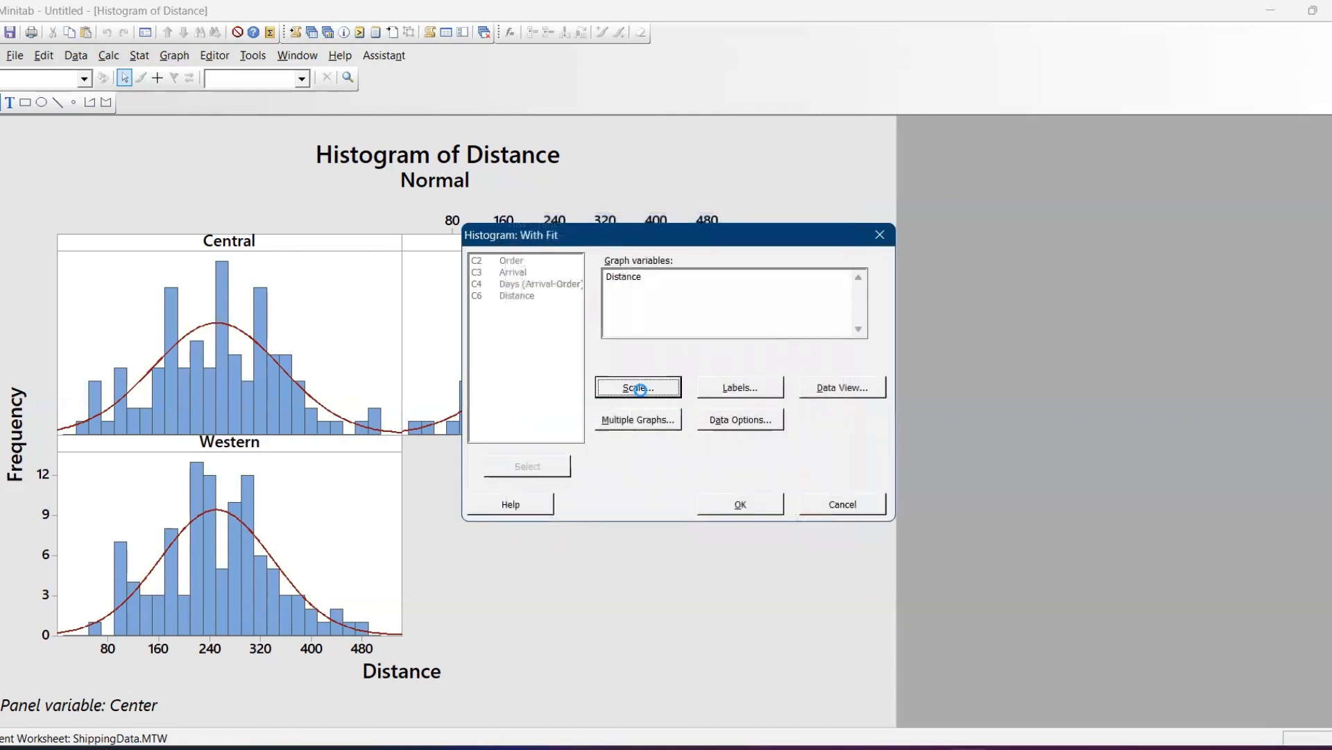
{"action": "left_click", "coordinate": [625, 244]}
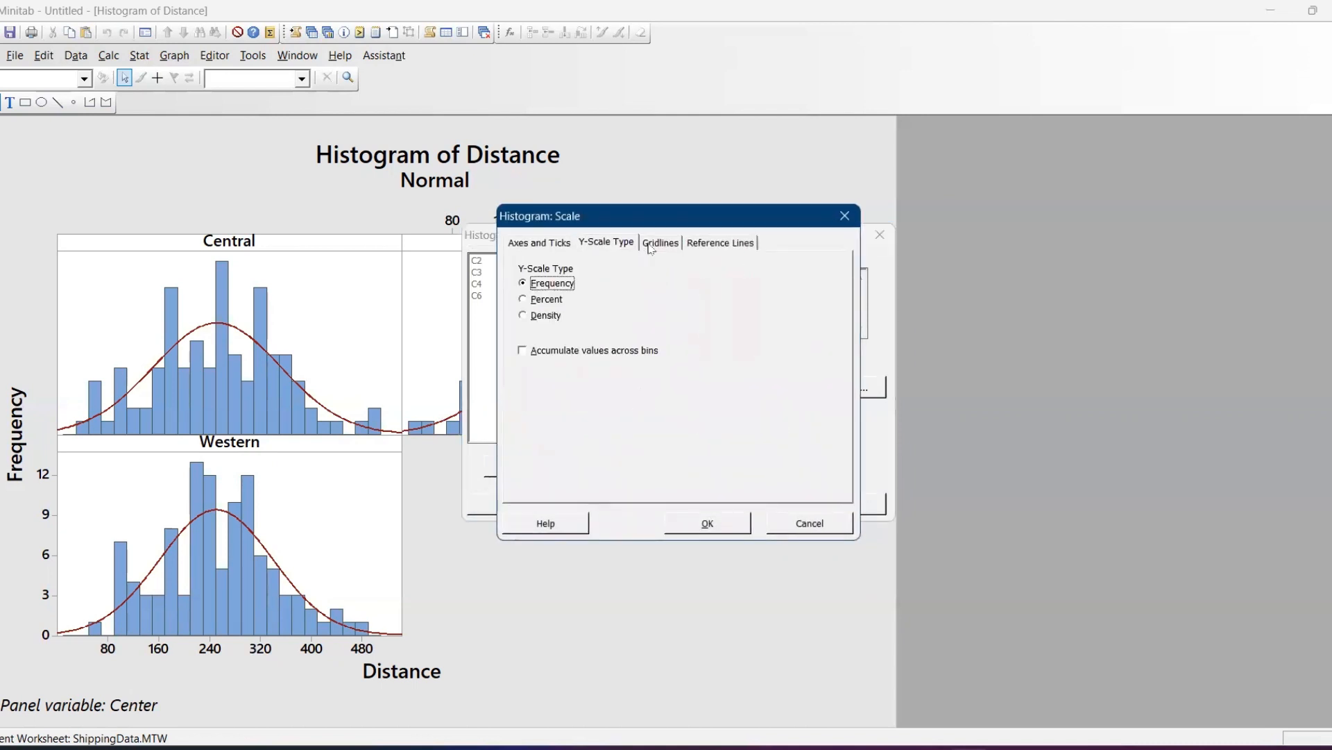
{"action": "left_click", "coordinate": [846, 216]}
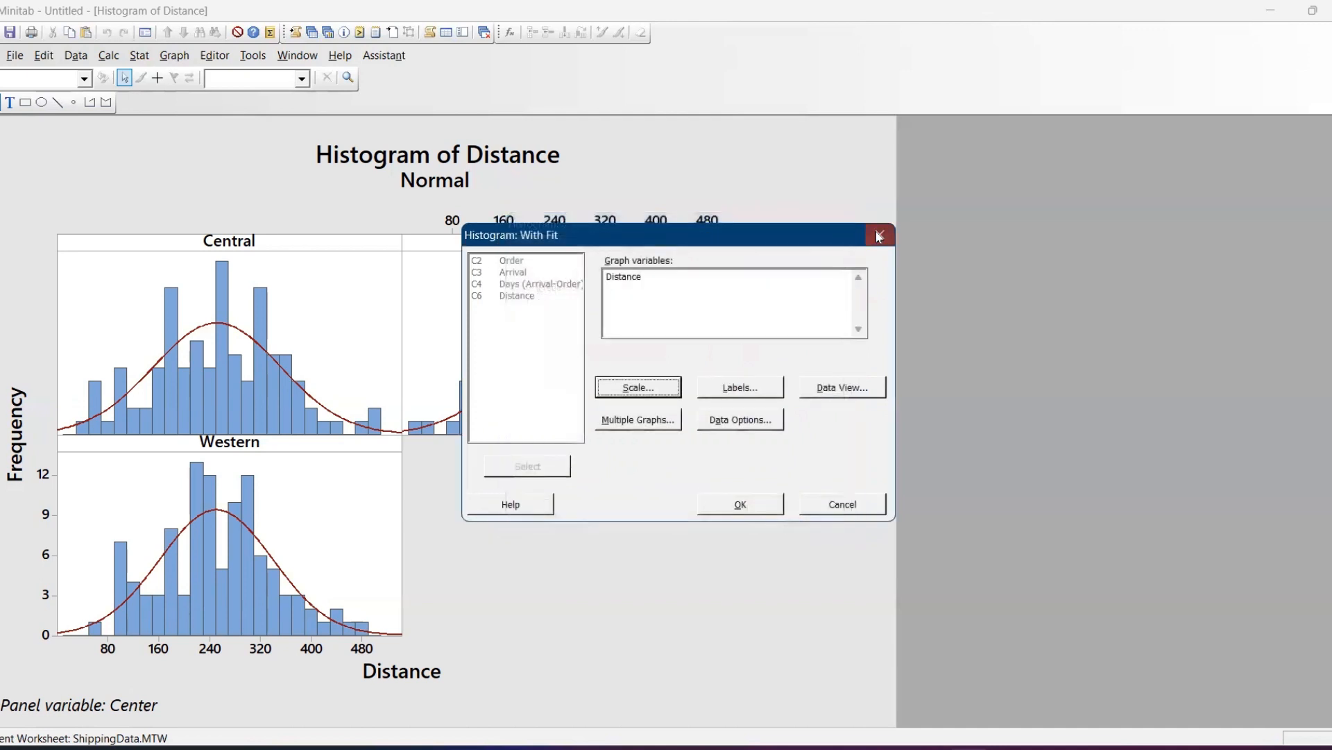
{"action": "left_click", "coordinate": [879, 234]}
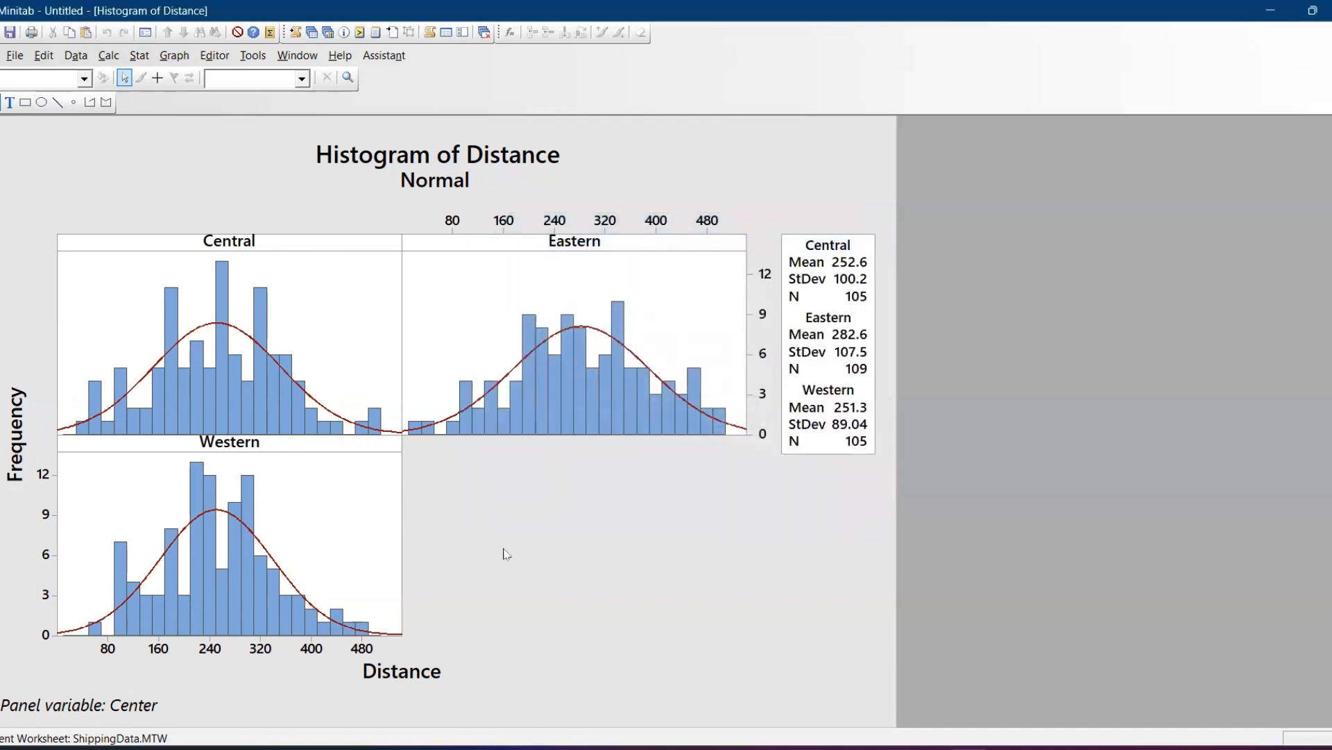
Try to give the Center panels of the Distance histogram a custom arrangement with 1 row
{"action": "right_click", "coordinate": [439, 332]}
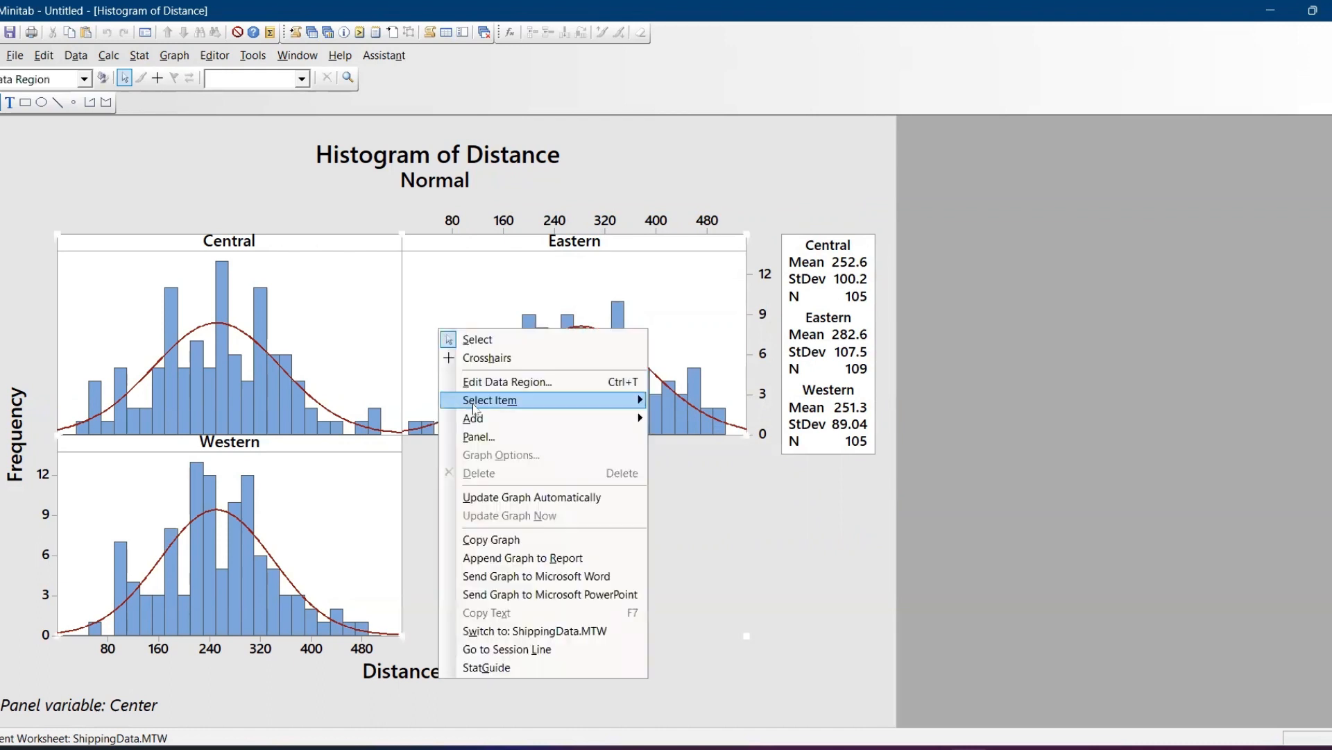
{"action": "left_click", "coordinate": [486, 437]}
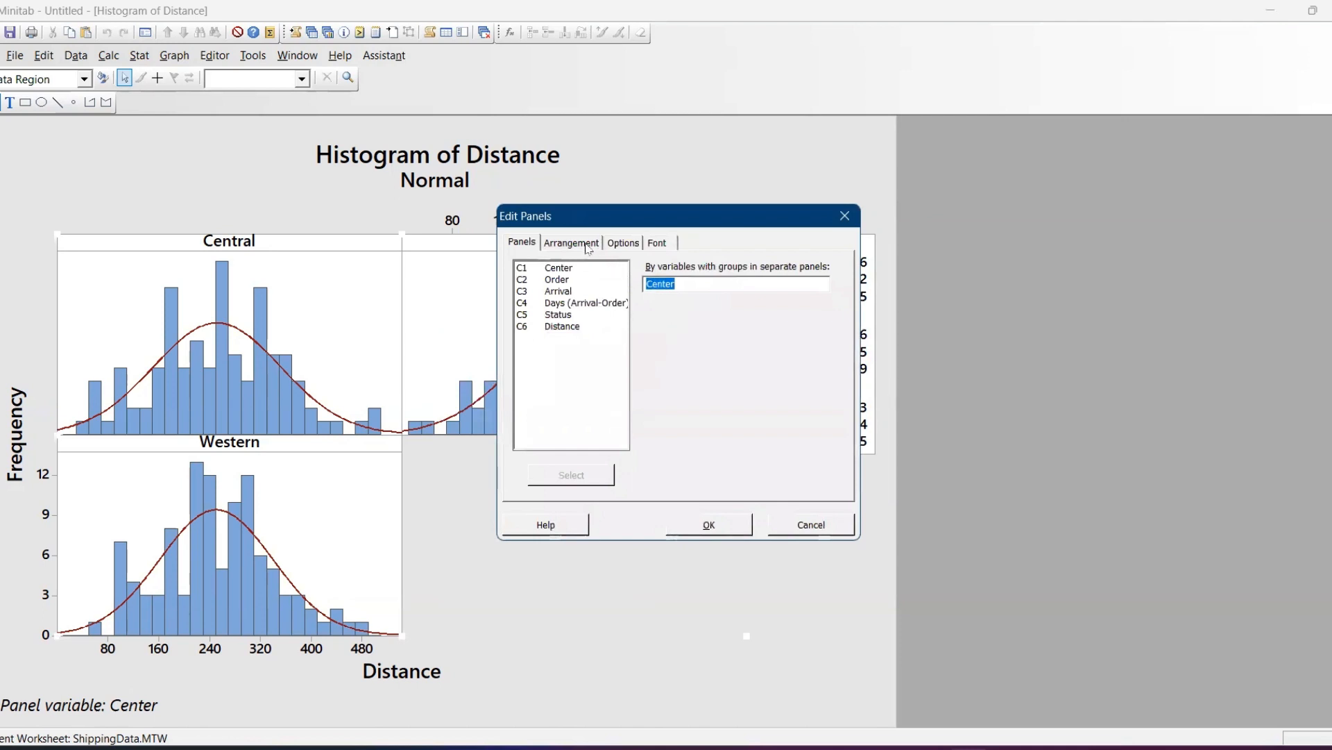
{"action": "left_click", "coordinate": [587, 244]}
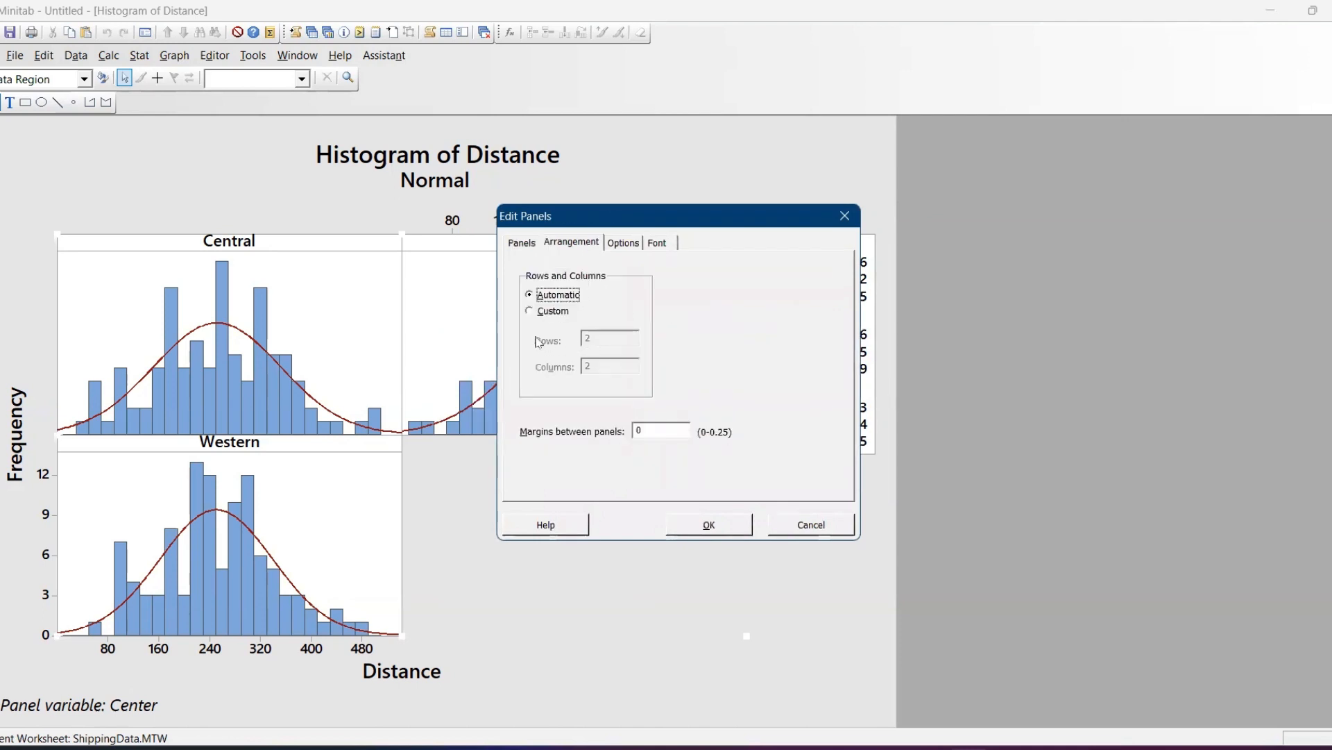
{"action": "left_click", "coordinate": [530, 312]}
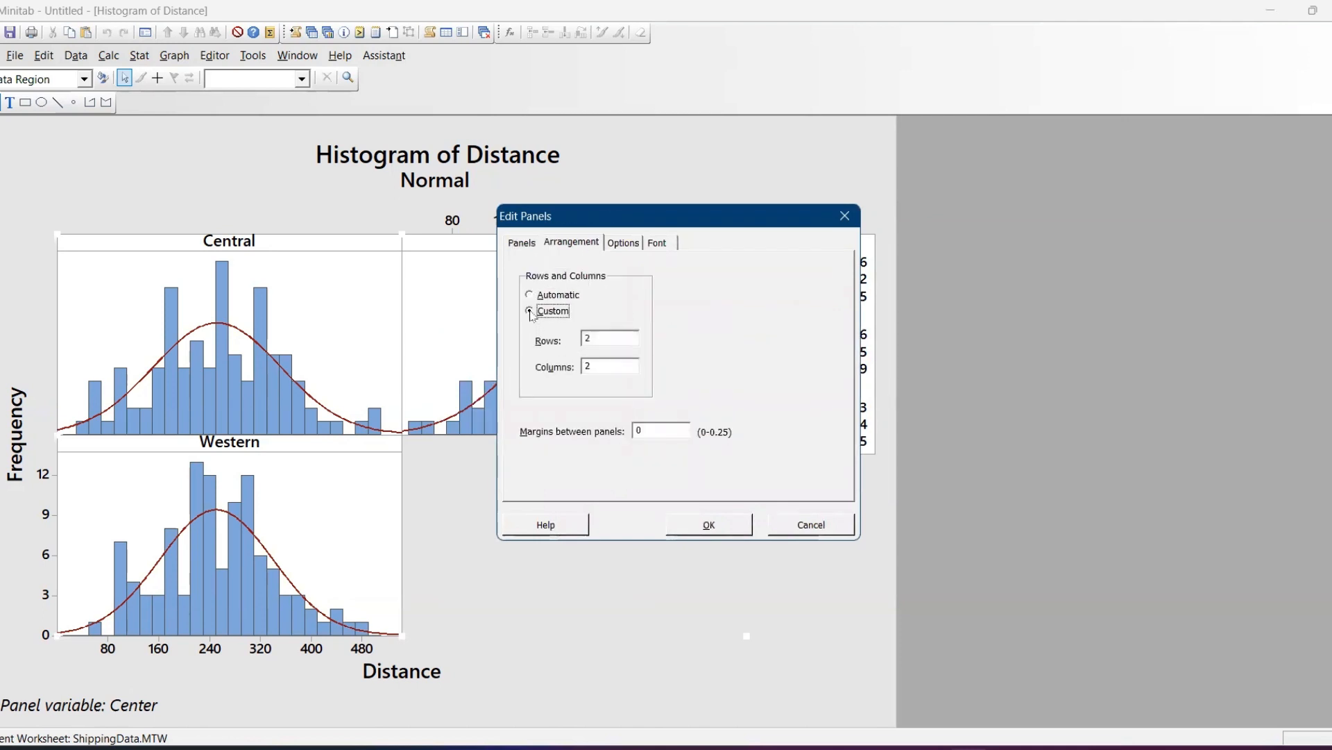
{"action": "left_click", "coordinate": [613, 342]}
{"action": "key", "text": "BackSpace"}
{"action": "type", "text": "1"}
{"action": "left_click", "coordinate": [709, 525]}
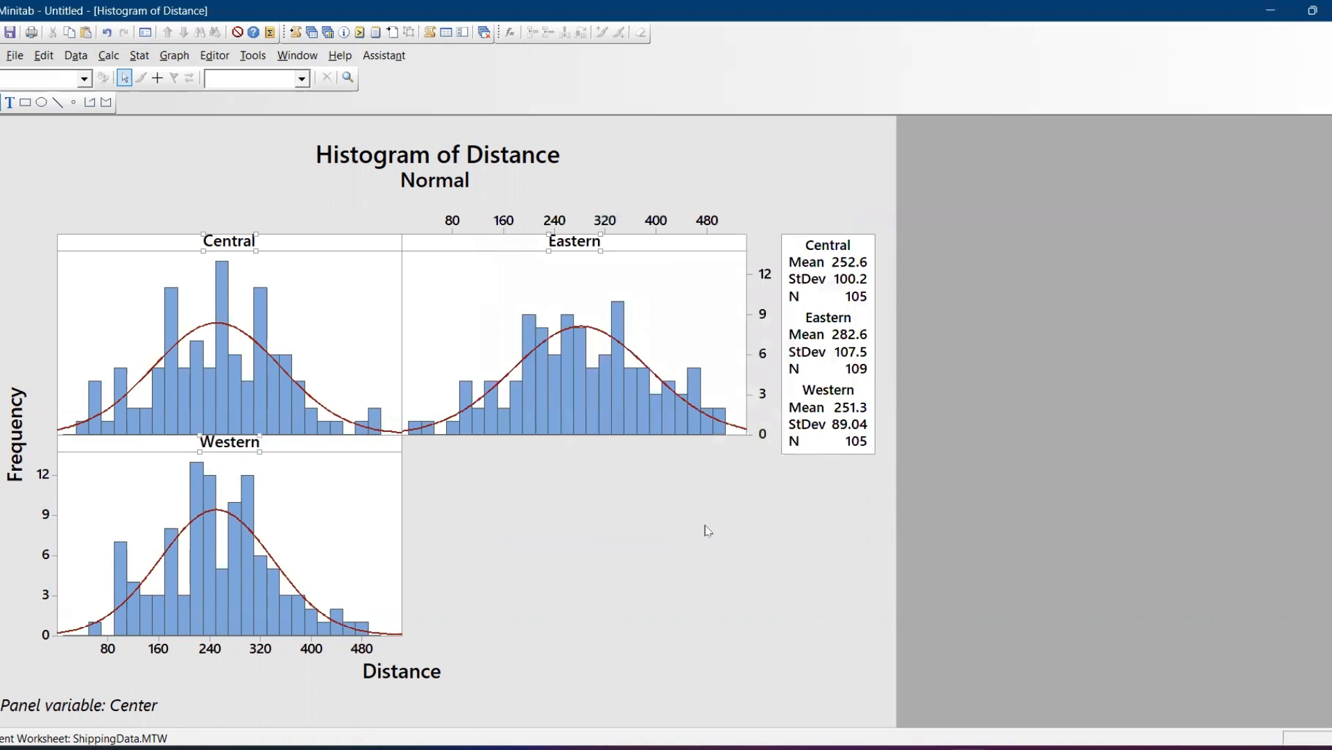
Stack the Distance histogram's Center panels in a custom arrangement of 3 rows and 1 column
{"action": "mouse_move", "coordinate": [627, 431]}
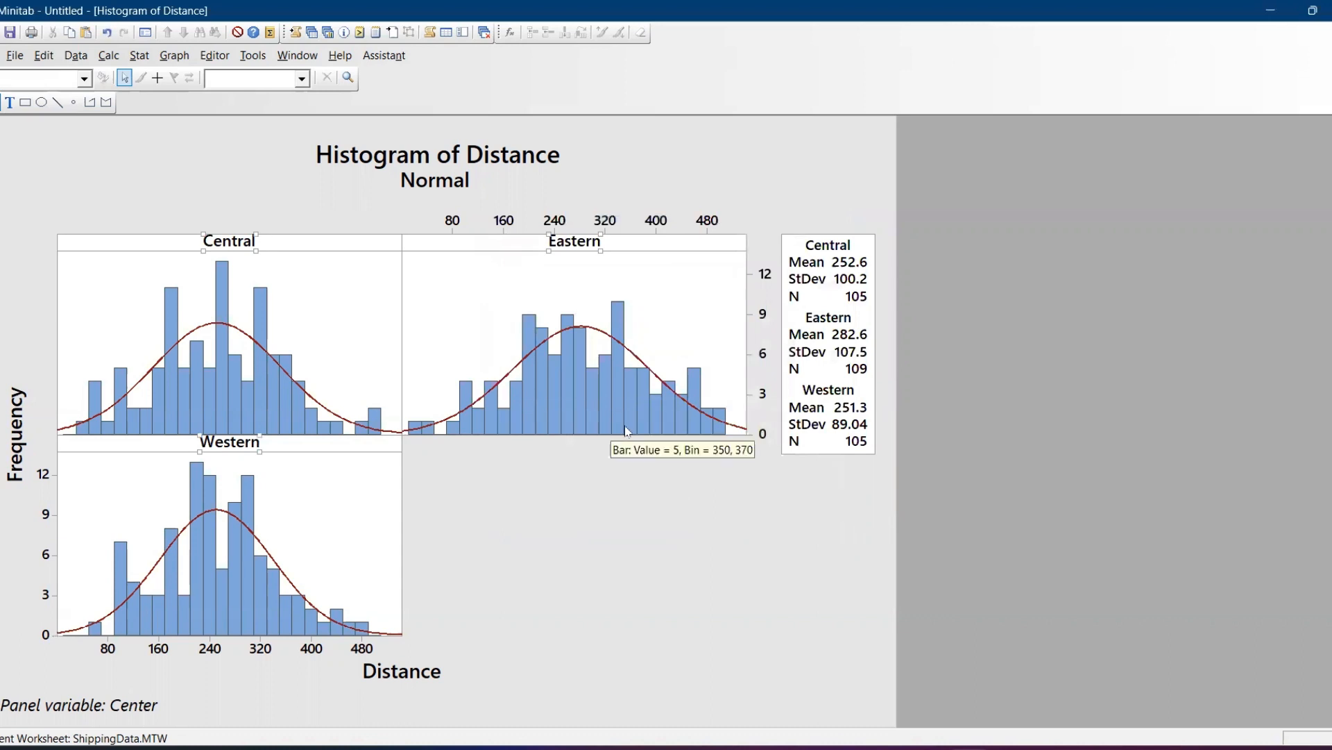
{"action": "key", "text": "ctrl+e"}
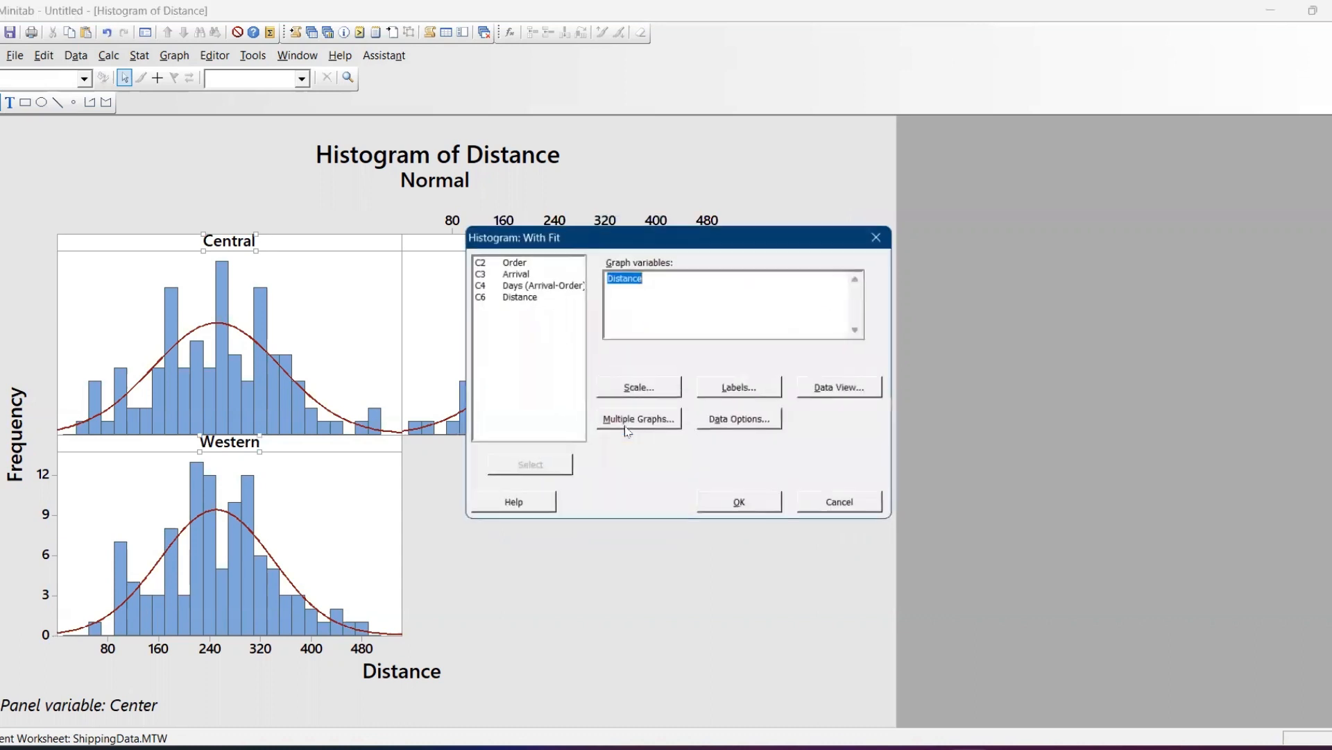
{"action": "left_click", "coordinate": [741, 503]}
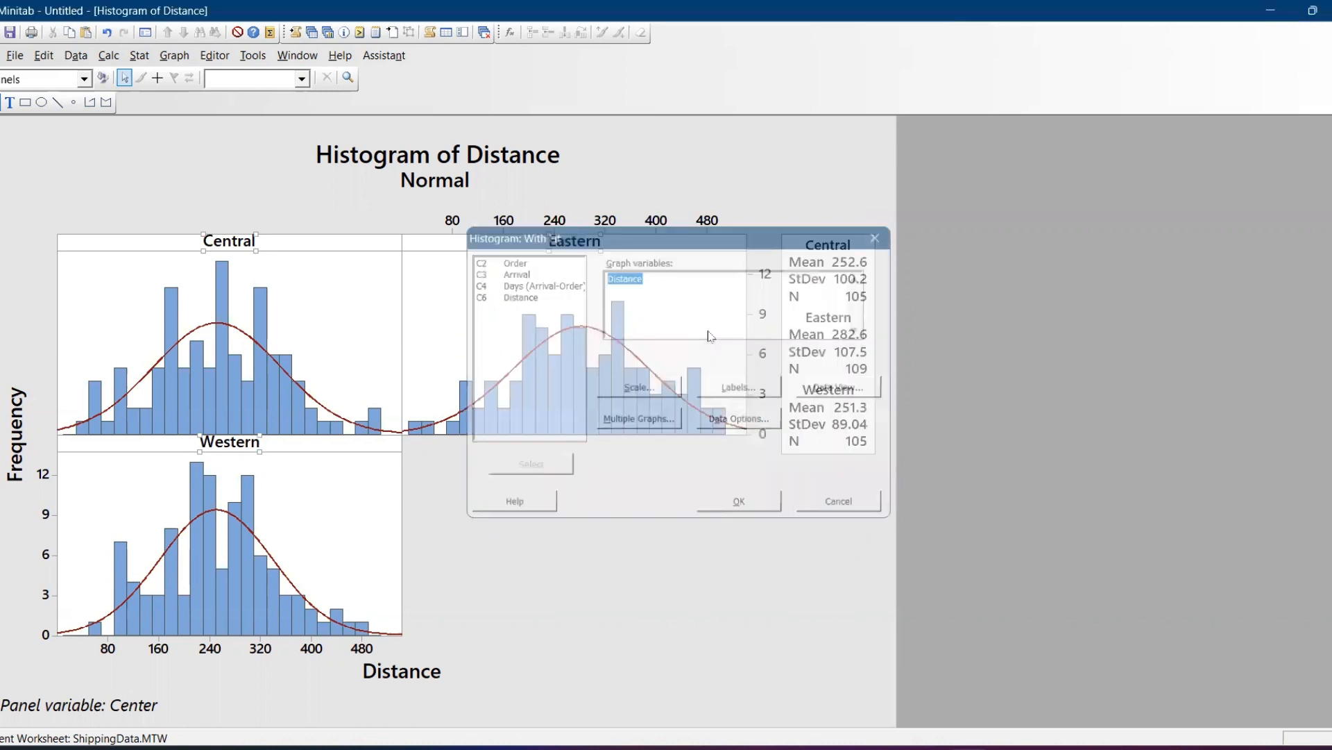
{"action": "right_click", "coordinate": [535, 490]}
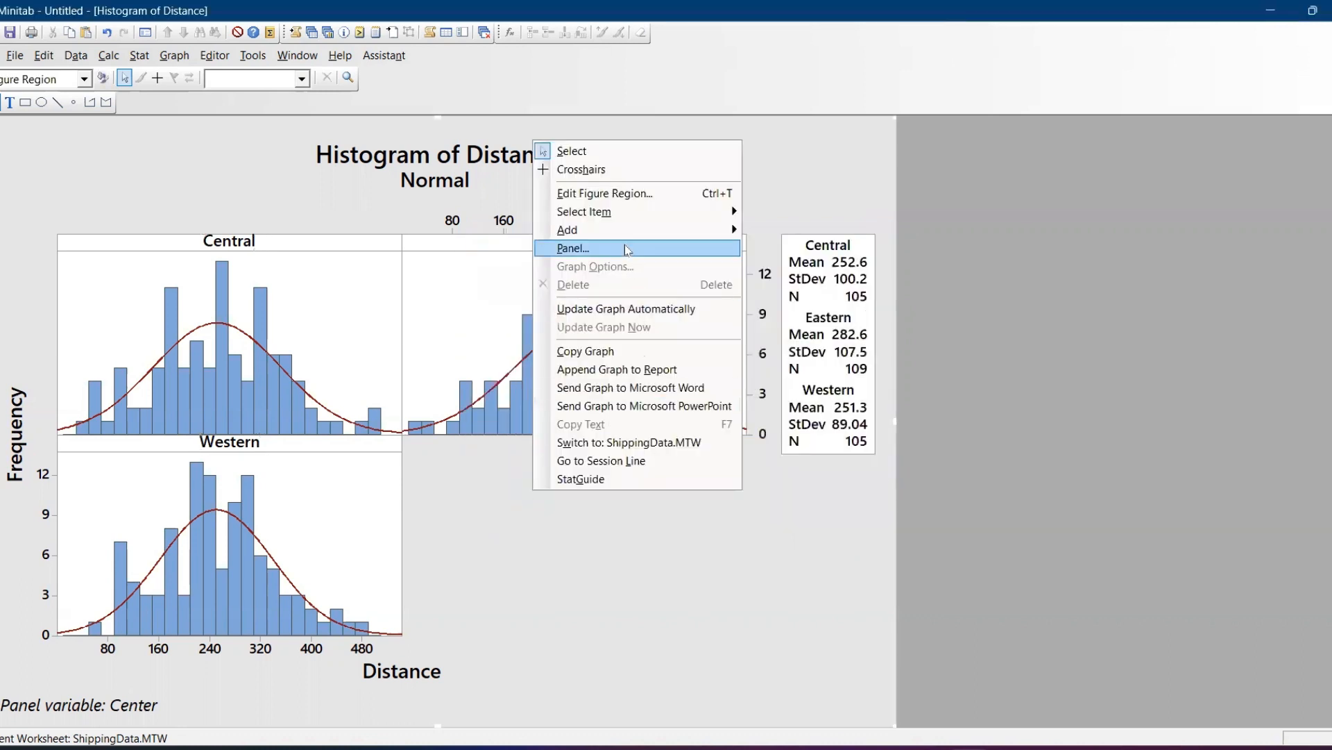
{"action": "mouse_move", "coordinate": [625, 236]}
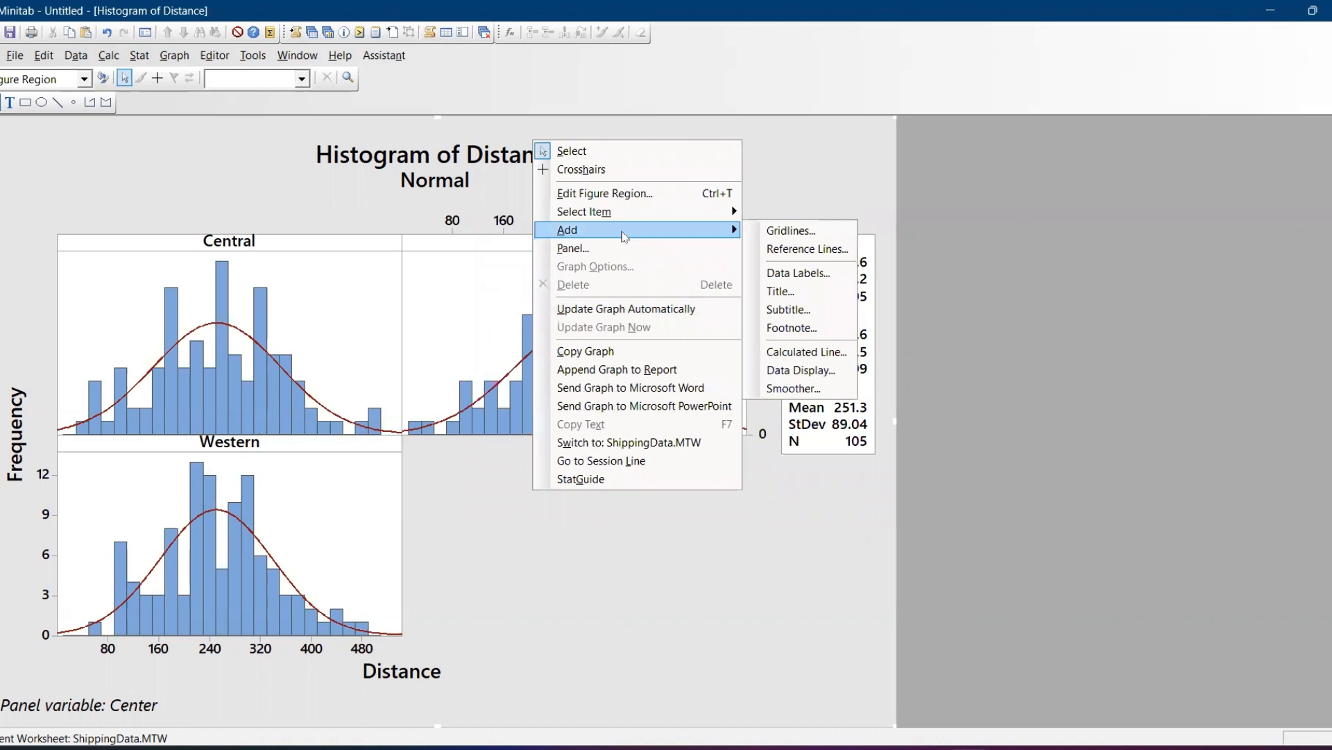
{"action": "left_click", "coordinate": [623, 249]}
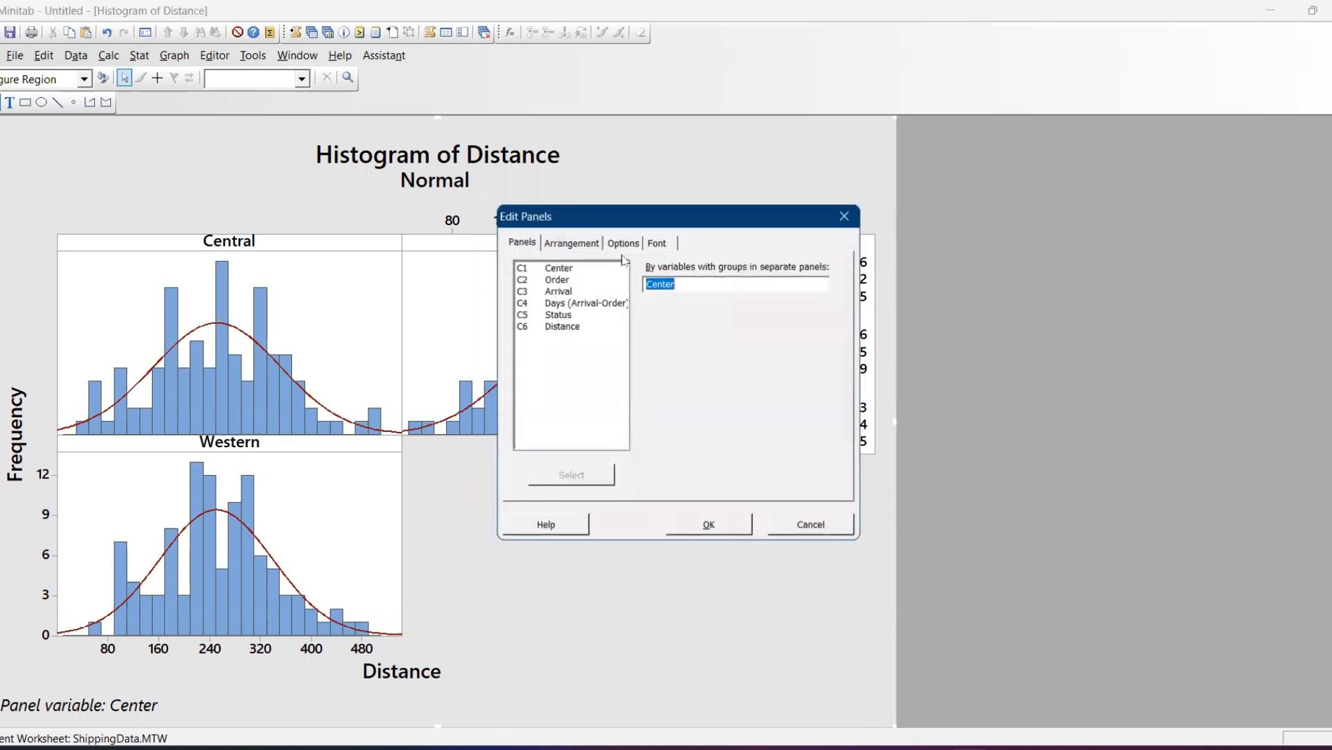
{"action": "left_click", "coordinate": [592, 241]}
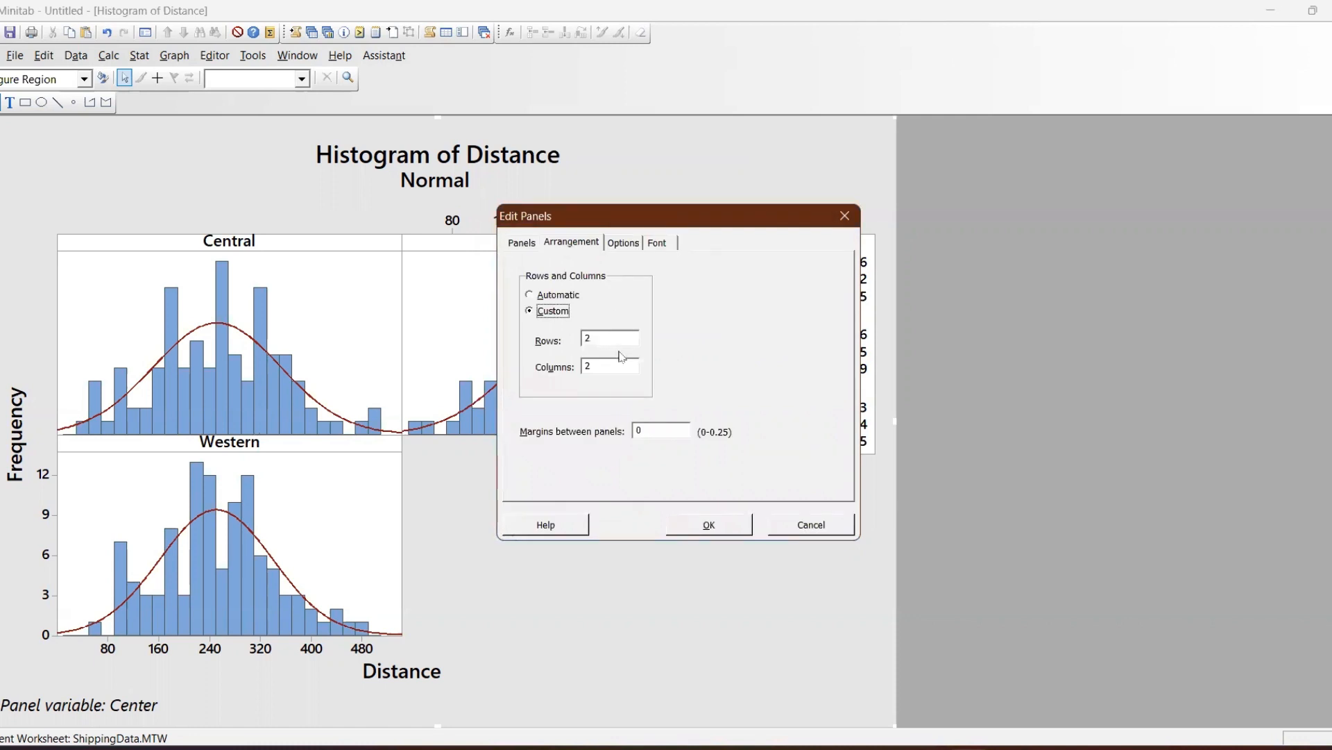
{"action": "left_click", "coordinate": [614, 341]}
{"action": "left_click", "coordinate": [708, 523]}
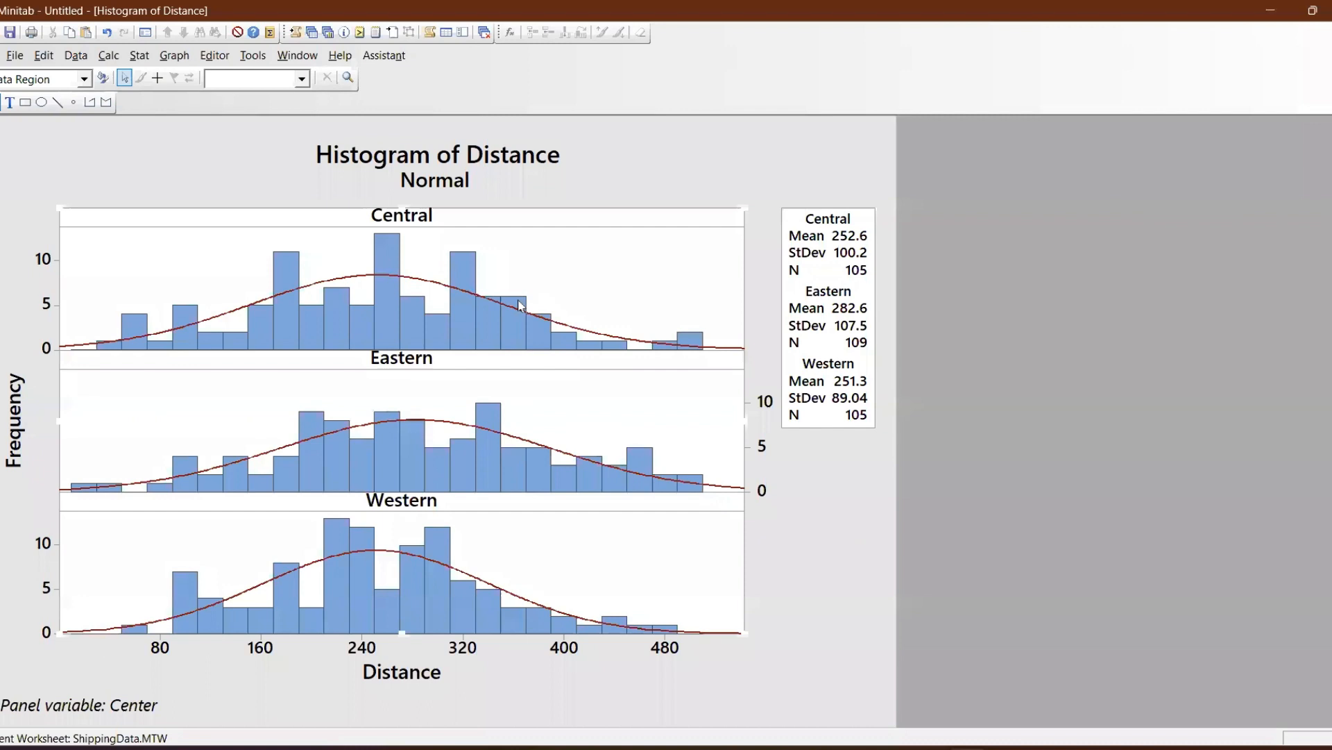
Change the custom panel arrangement to 1 row and 3 columns so the Center groups sit side by side
{"action": "mouse_move", "coordinate": [521, 306]}
{"action": "mouse_move", "coordinate": [467, 495]}
{"action": "mouse_move", "coordinate": [579, 470]}
{"action": "mouse_move", "coordinate": [304, 601]}
{"action": "key", "text": "ctrl+e"}
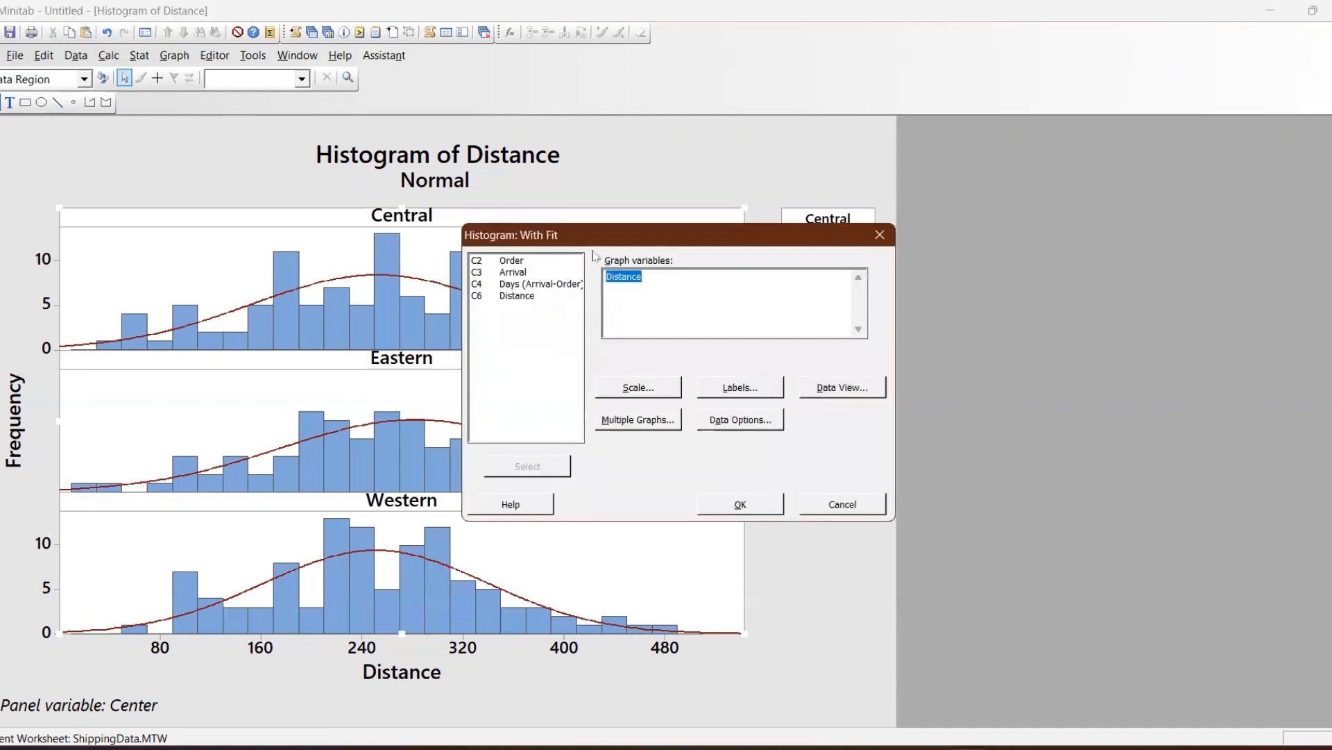
{"action": "key", "text": "Escape"}
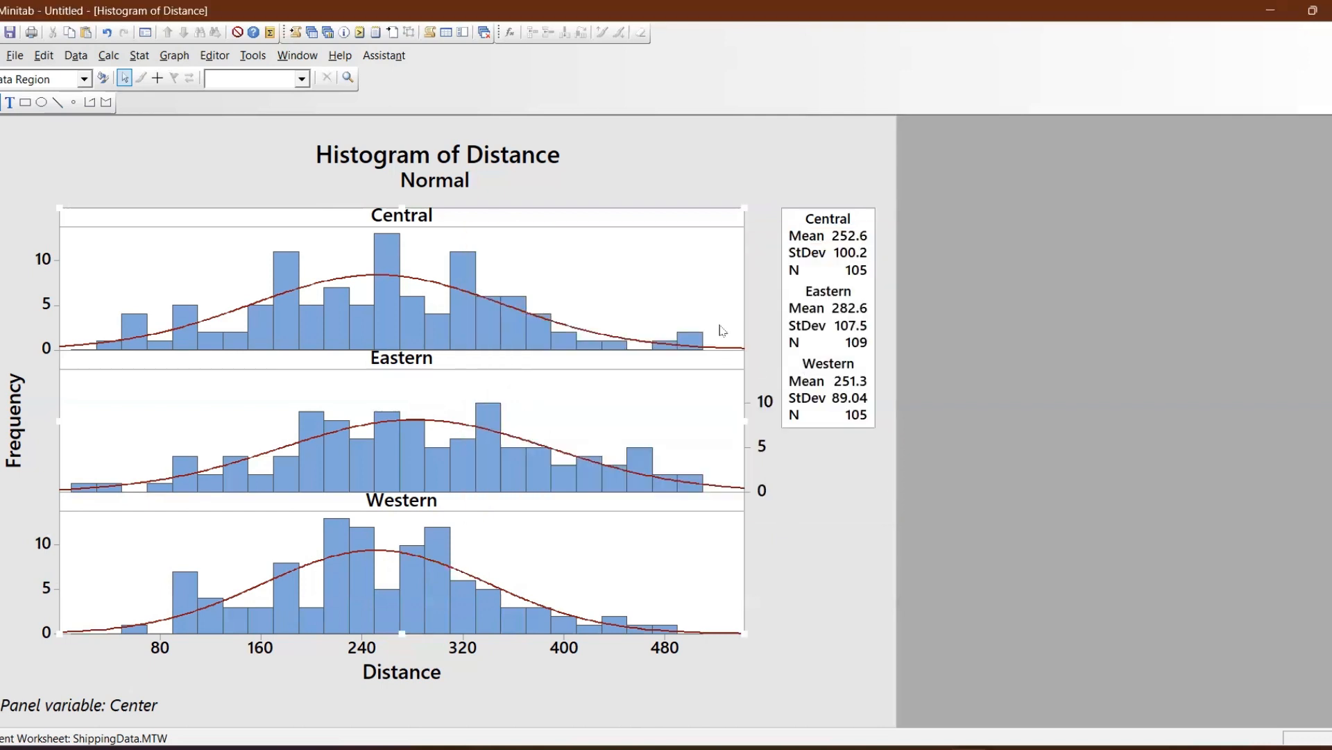
{"action": "right_click", "coordinate": [649, 261]}
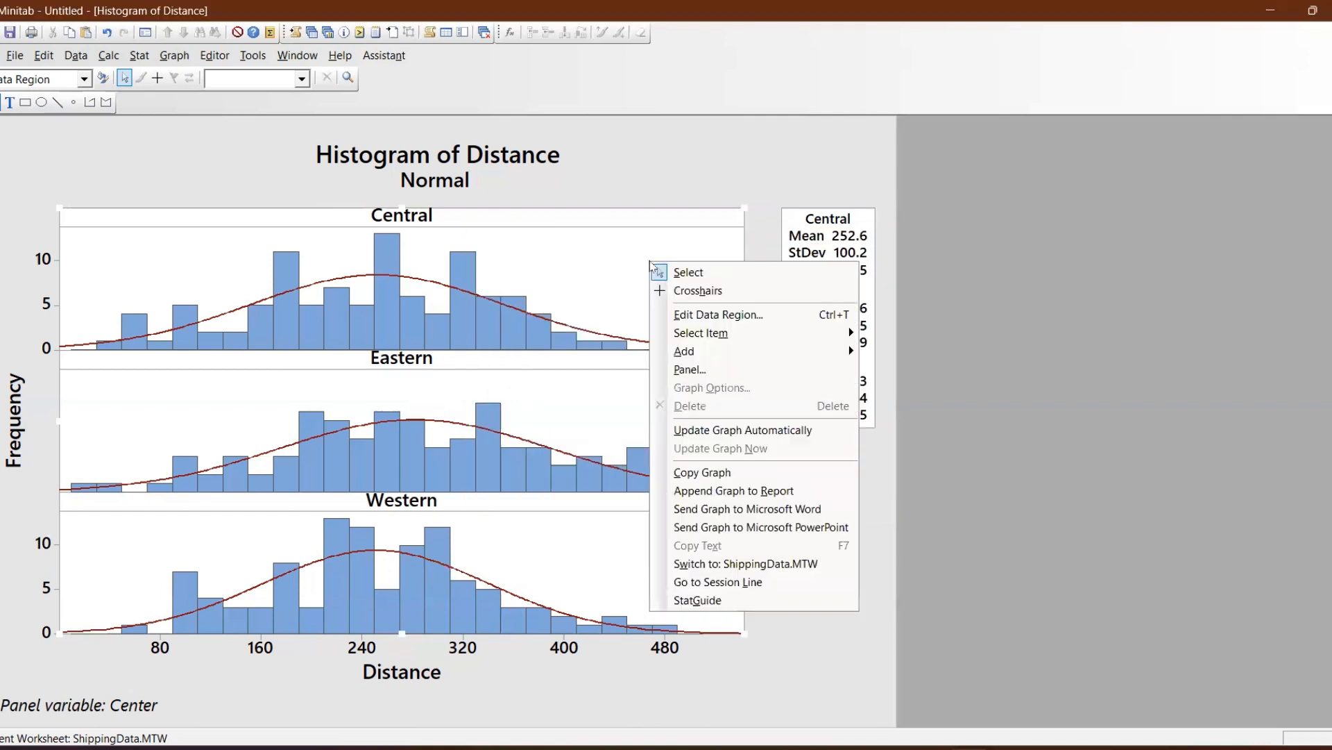
{"action": "left_click", "coordinate": [703, 370]}
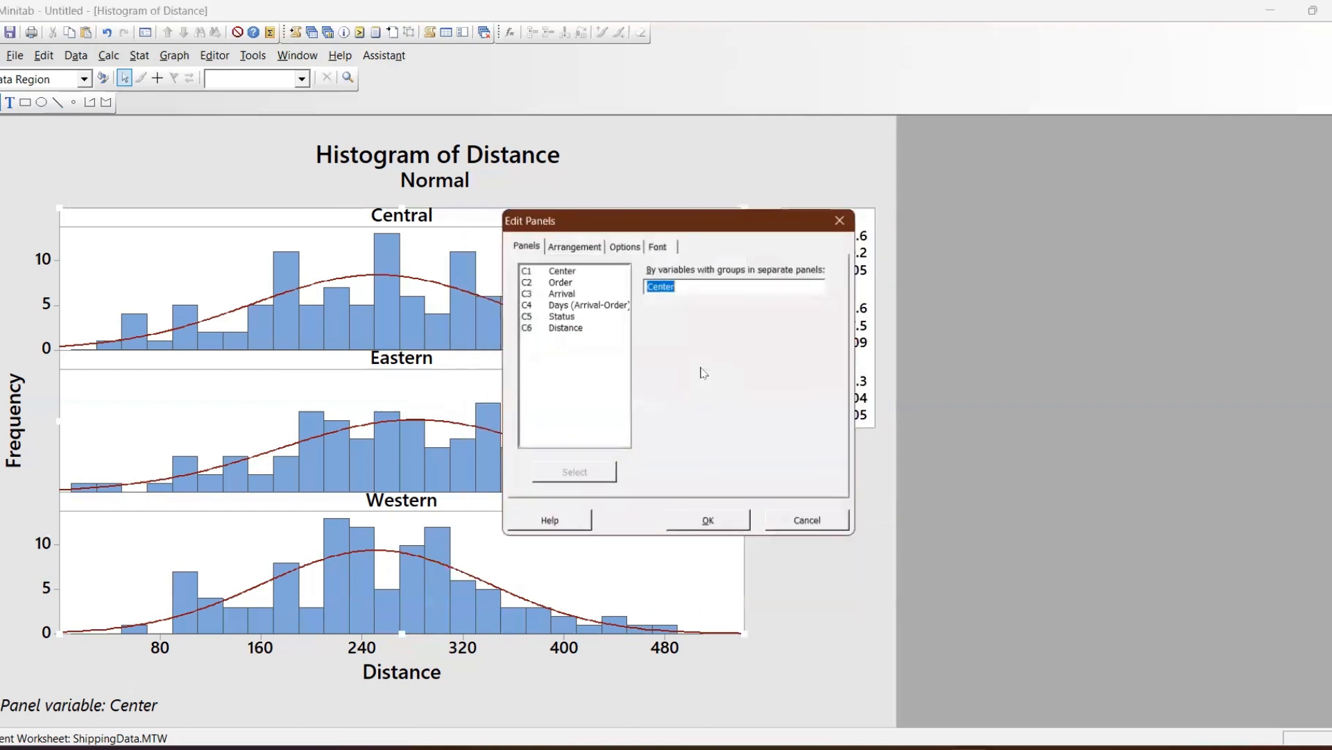
{"action": "left_click", "coordinate": [600, 247]}
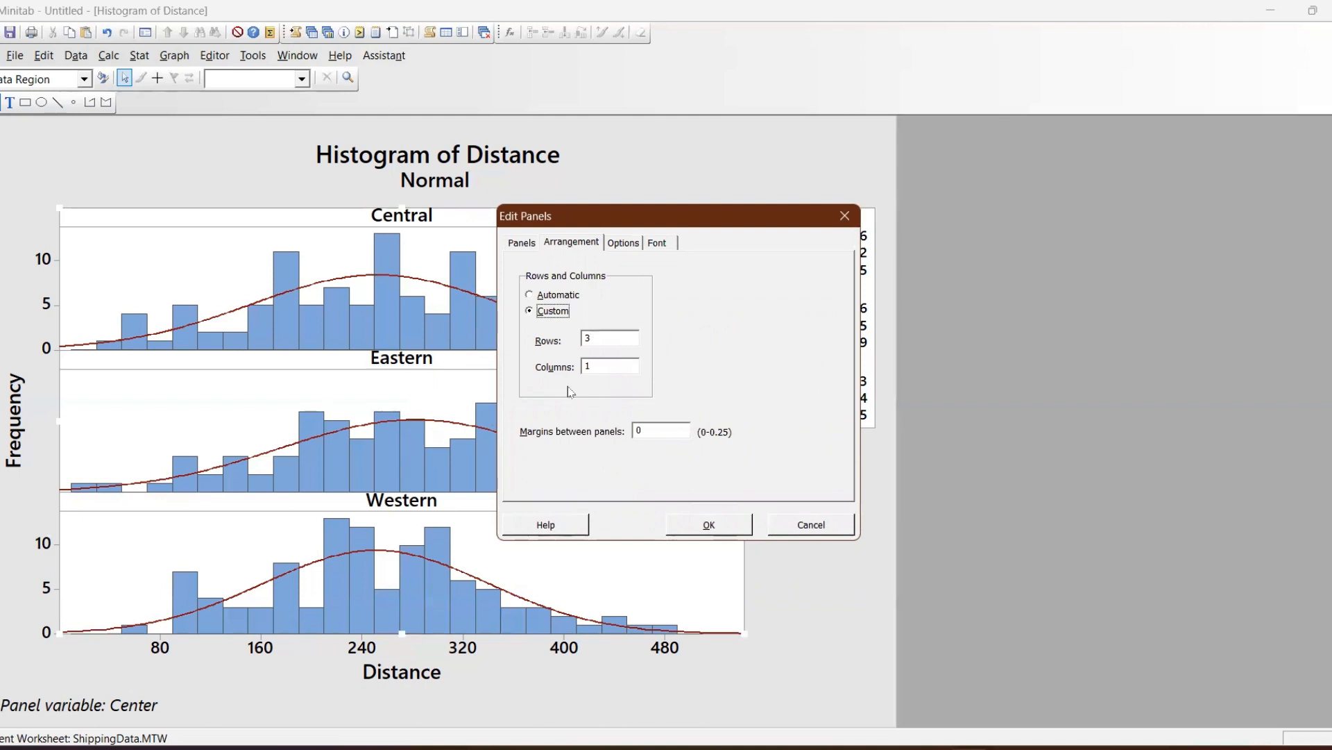
{"action": "left_click", "coordinate": [610, 336]}
{"action": "left_click", "coordinate": [715, 523]}
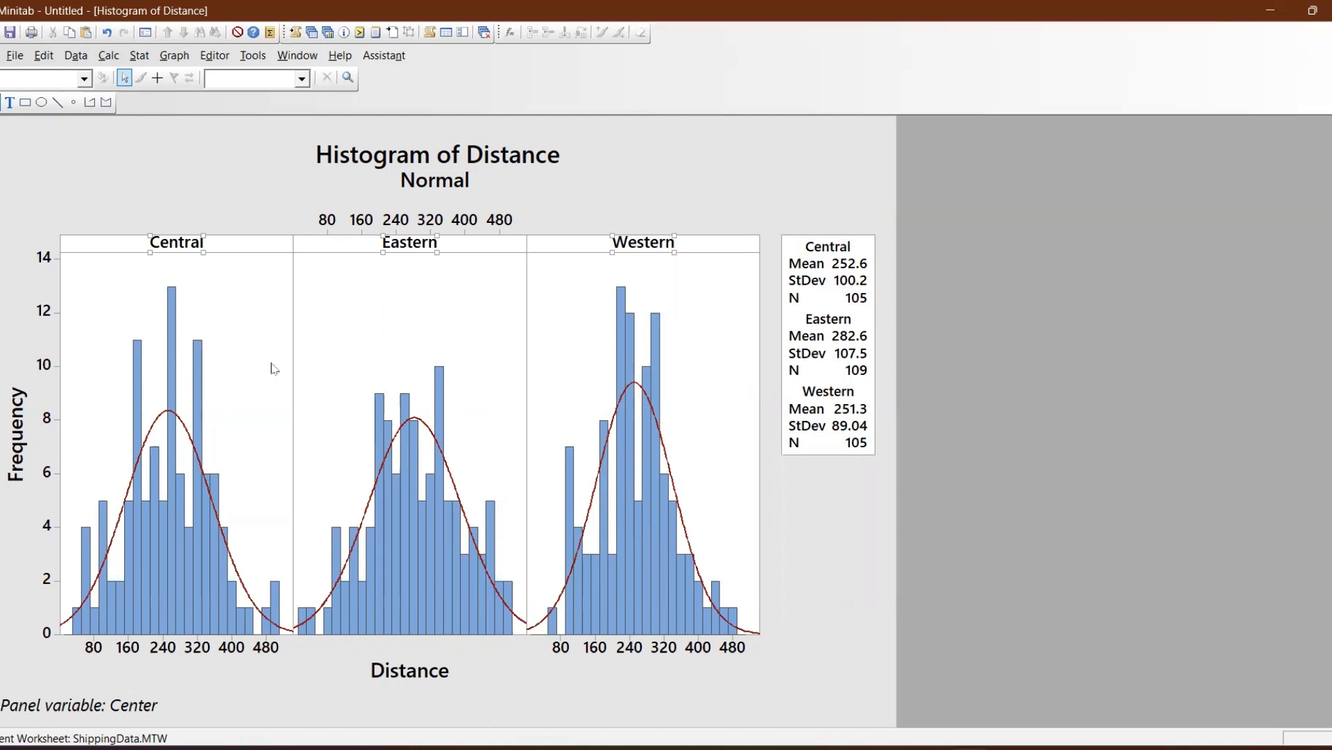
Return the Center panels to a stacked custom arrangement with 3 rows and 1 column
{"action": "key", "text": "ctrl+e"}
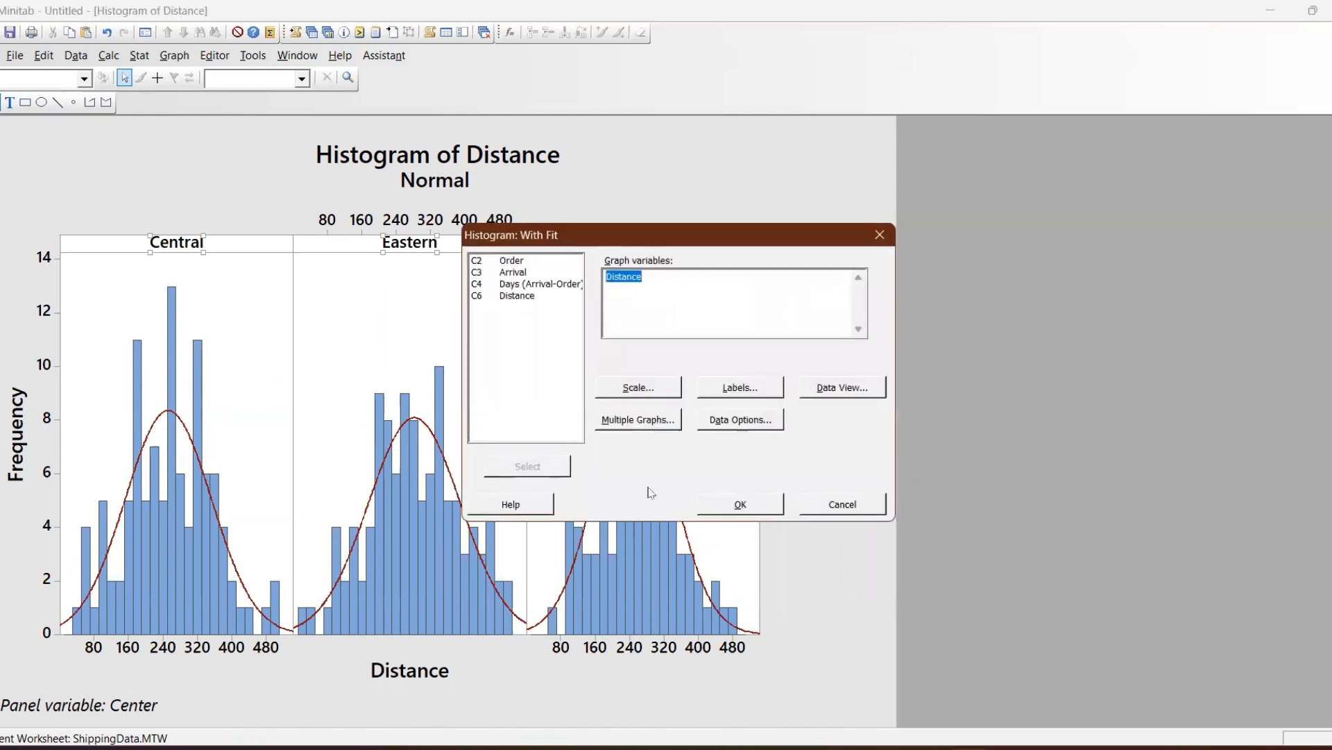
{"action": "key", "text": "Escape"}
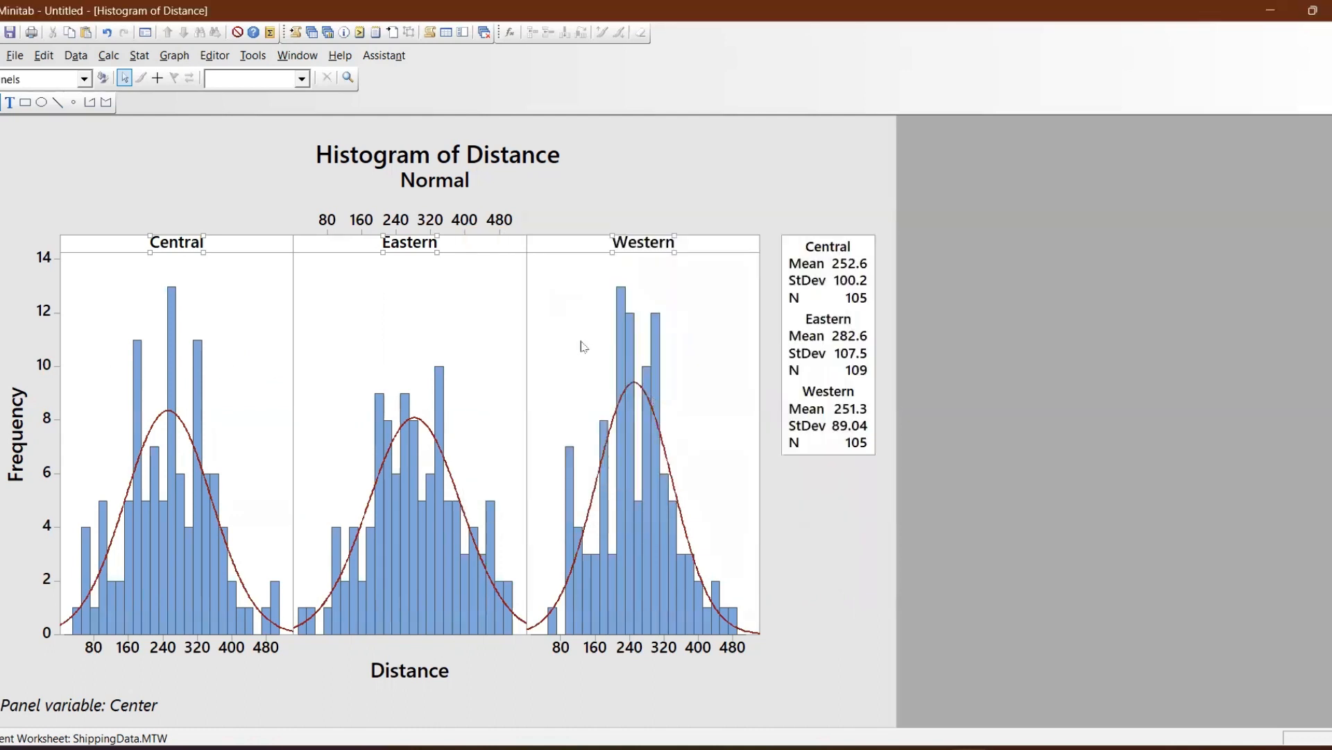
{"action": "right_click", "coordinate": [576, 334]}
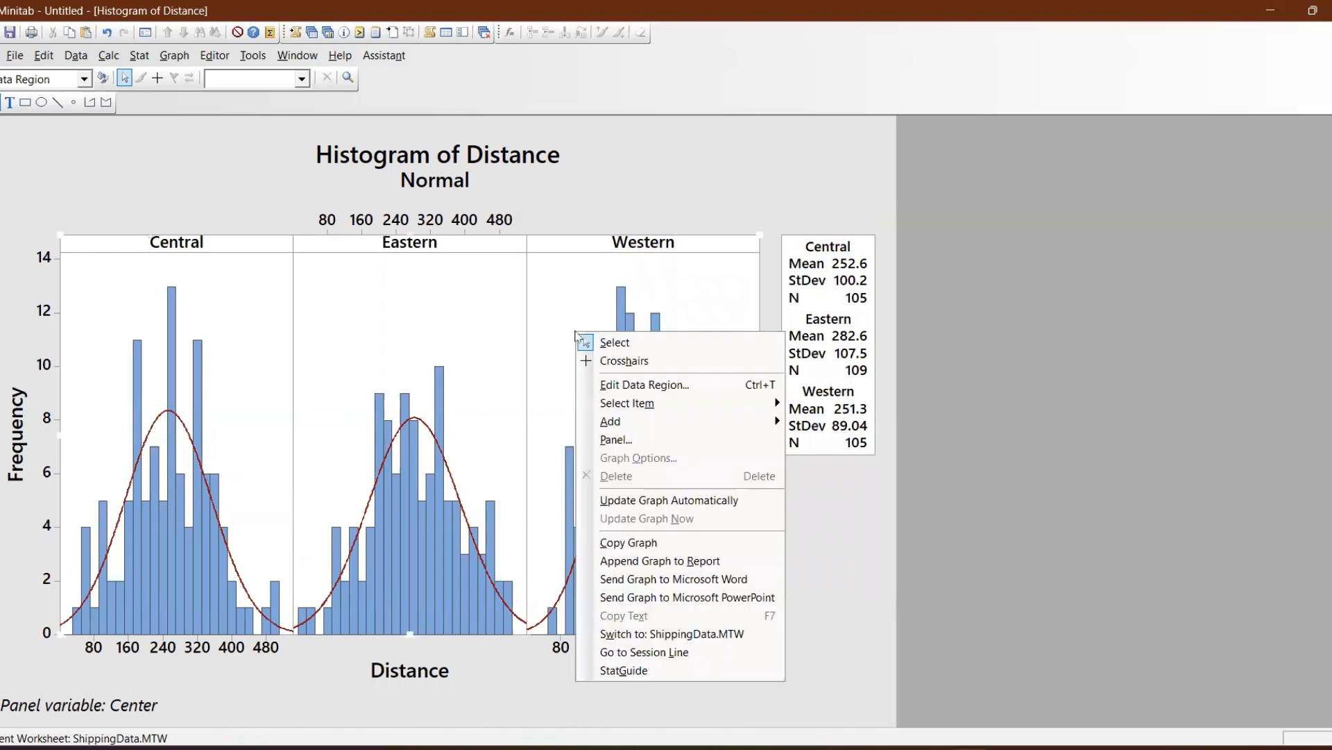
{"action": "left_click", "coordinate": [638, 444]}
{"action": "left_click", "coordinate": [594, 243]}
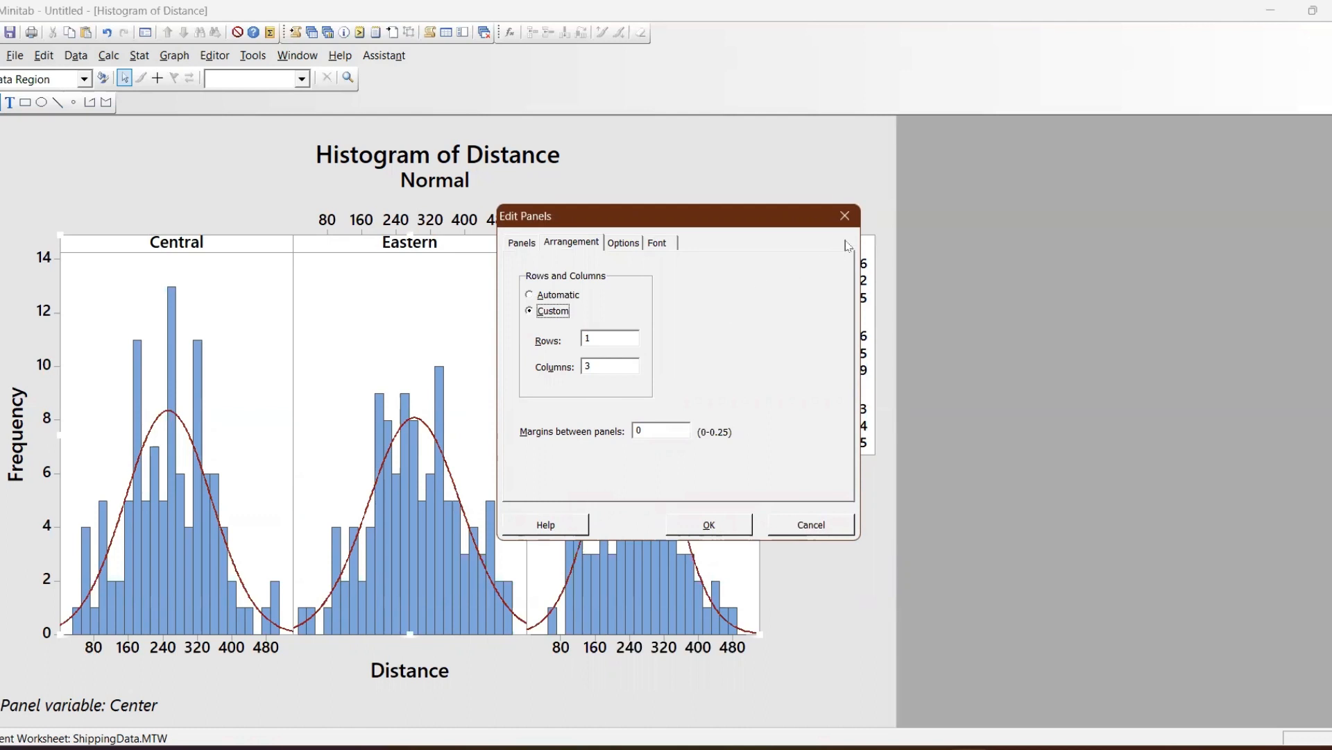
{"action": "left_click", "coordinate": [616, 345]}
{"action": "type", "text": "3"}
{"action": "left_click", "coordinate": [618, 364]}
{"action": "key", "text": "BackSpace"}
{"action": "left_click", "coordinate": [734, 529]}
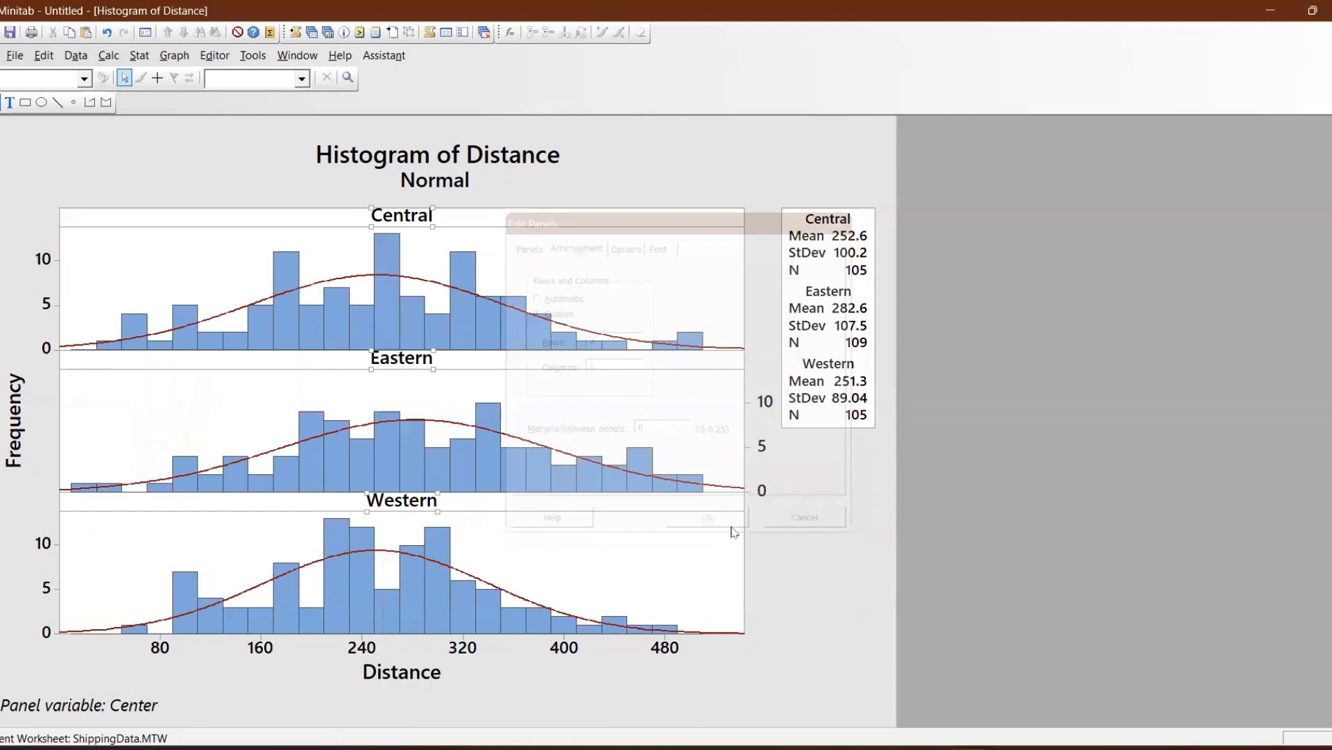
Restore the stacked histogram to a smaller window, minimize the Session window, and move the graph clear of the other histograms
{"action": "left_click", "coordinate": [817, 541]}
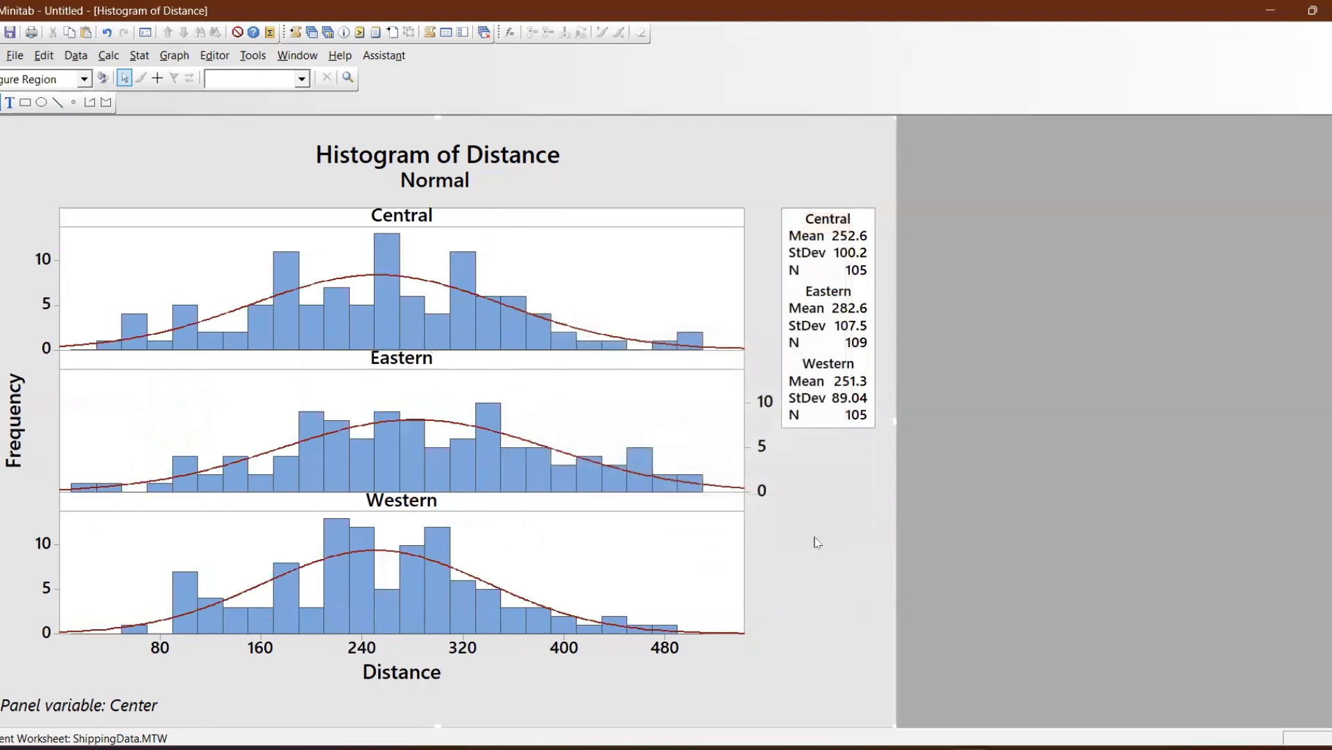
{"action": "left_click", "coordinate": [1331, 55]}
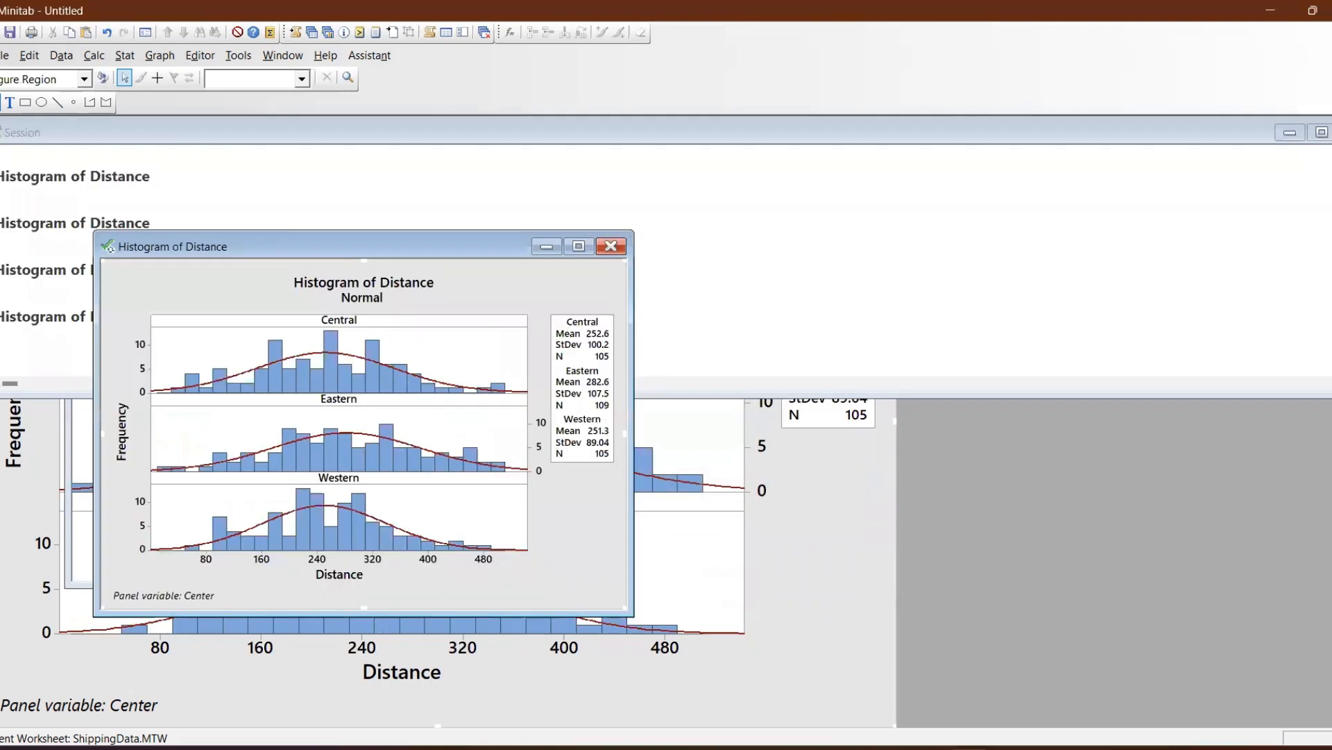
{"action": "left_click", "coordinate": [1291, 132]}
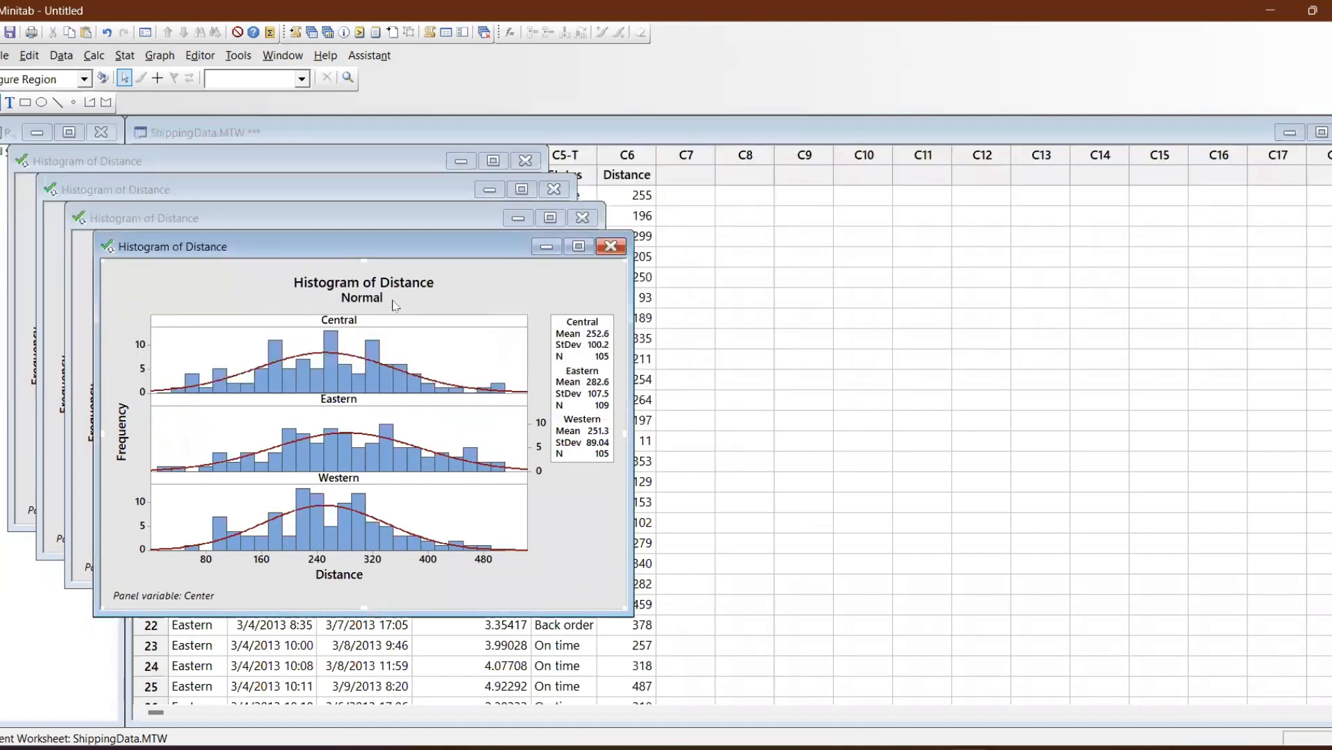
{"action": "double_click", "coordinate": [366, 261]}
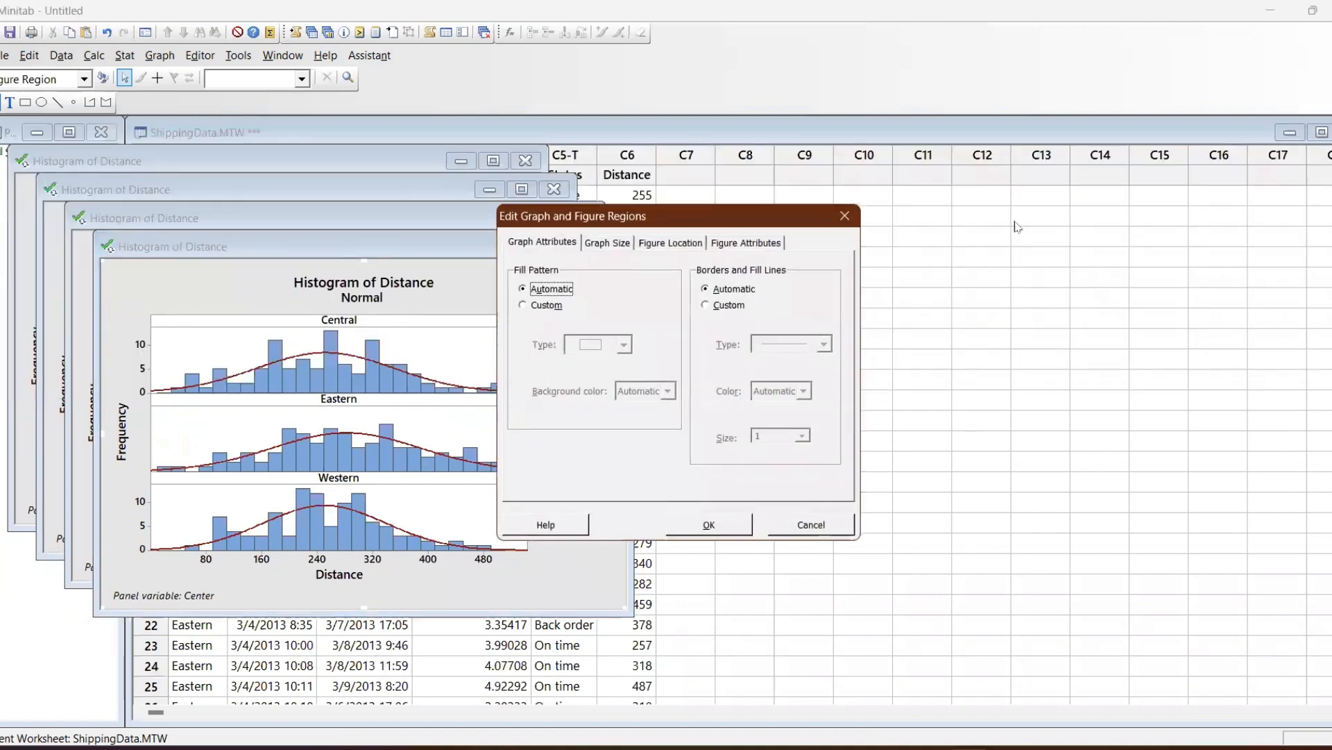
{"action": "left_click", "coordinate": [845, 216]}
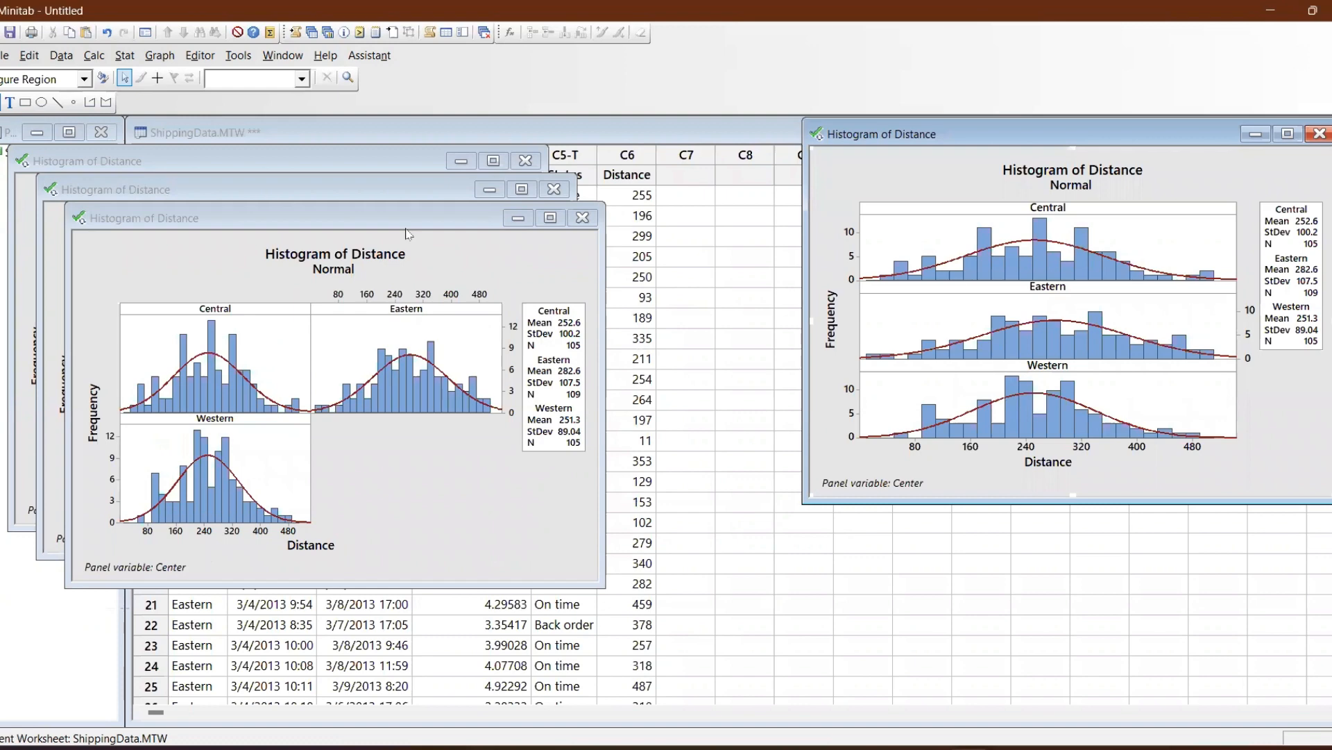
Minimize the Status-paneled and oldest Center-paneled histograms, and place the two-by-two Center histogram beside the stacked one for comparison
{"action": "left_click", "coordinate": [455, 236]}
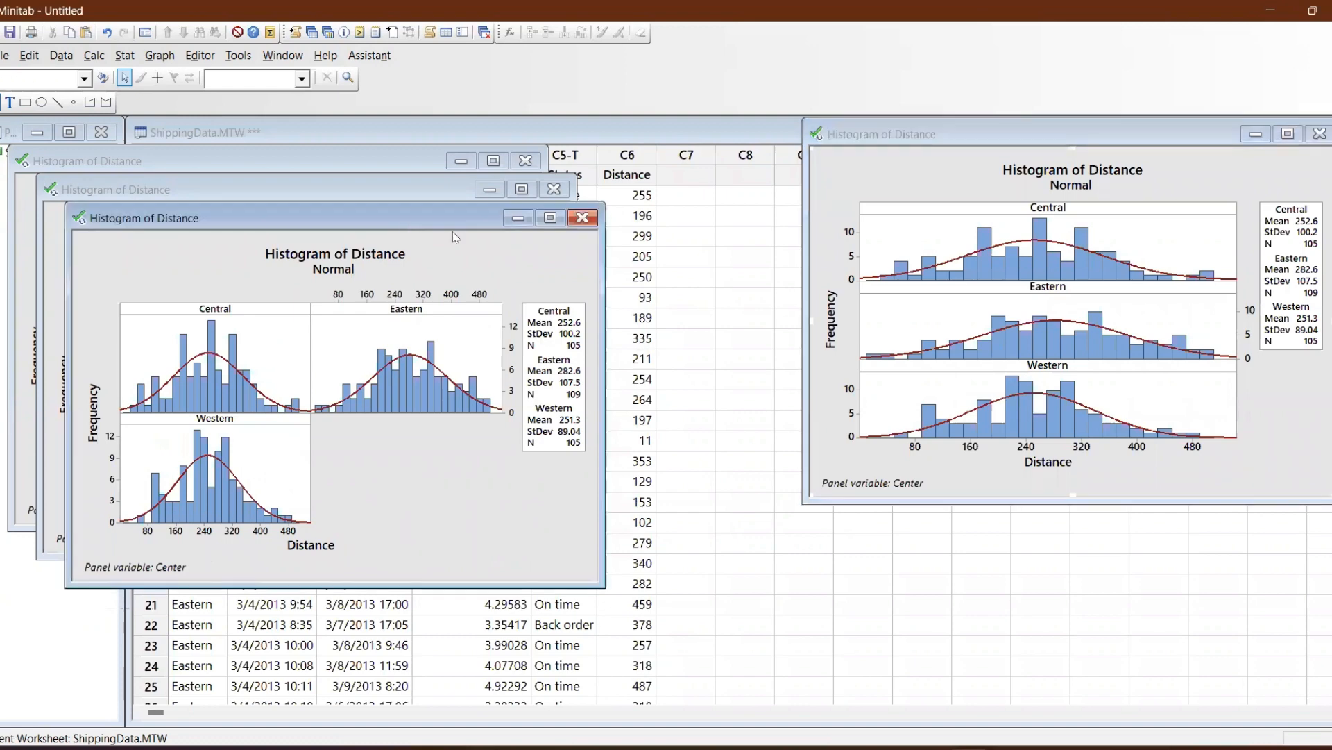
{"action": "left_click_drag", "start_coordinate": [409, 224], "coordinate": [630, 158]}
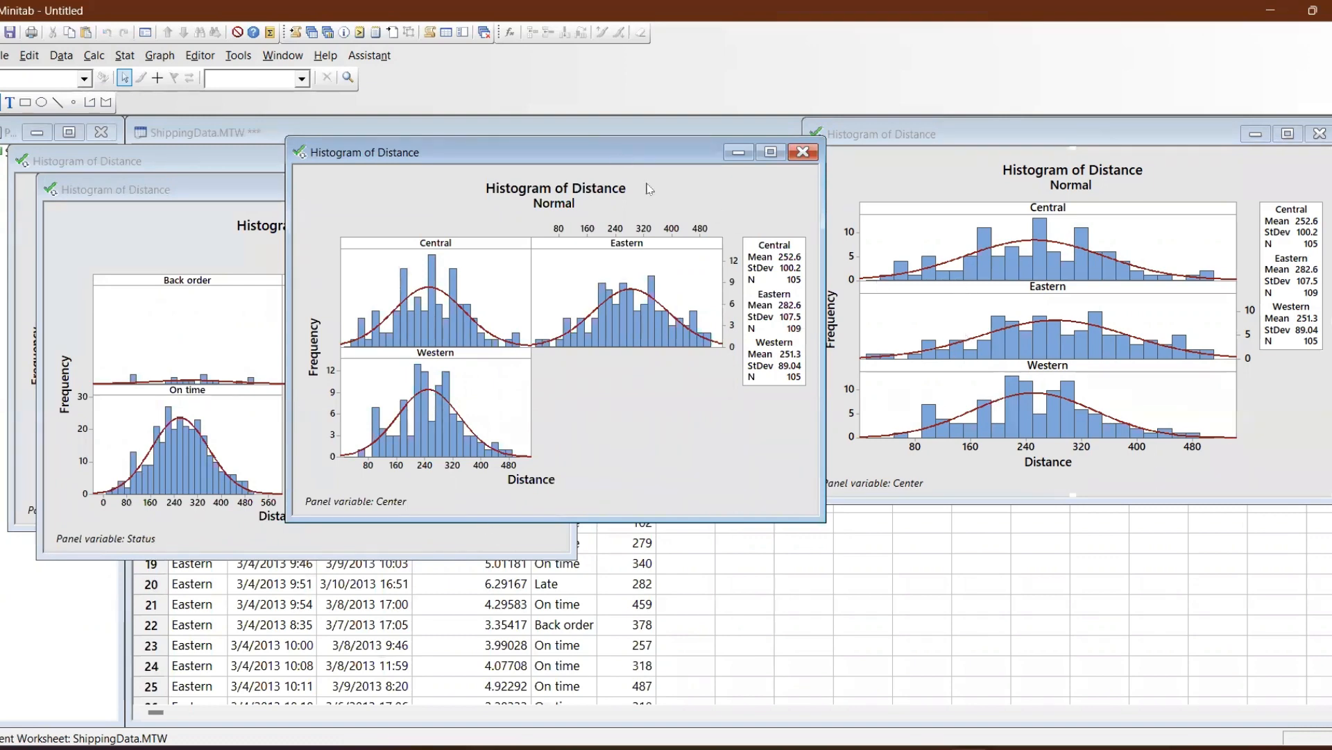
{"action": "left_click_drag", "start_coordinate": [649, 152], "coordinate": [1144, 499]}
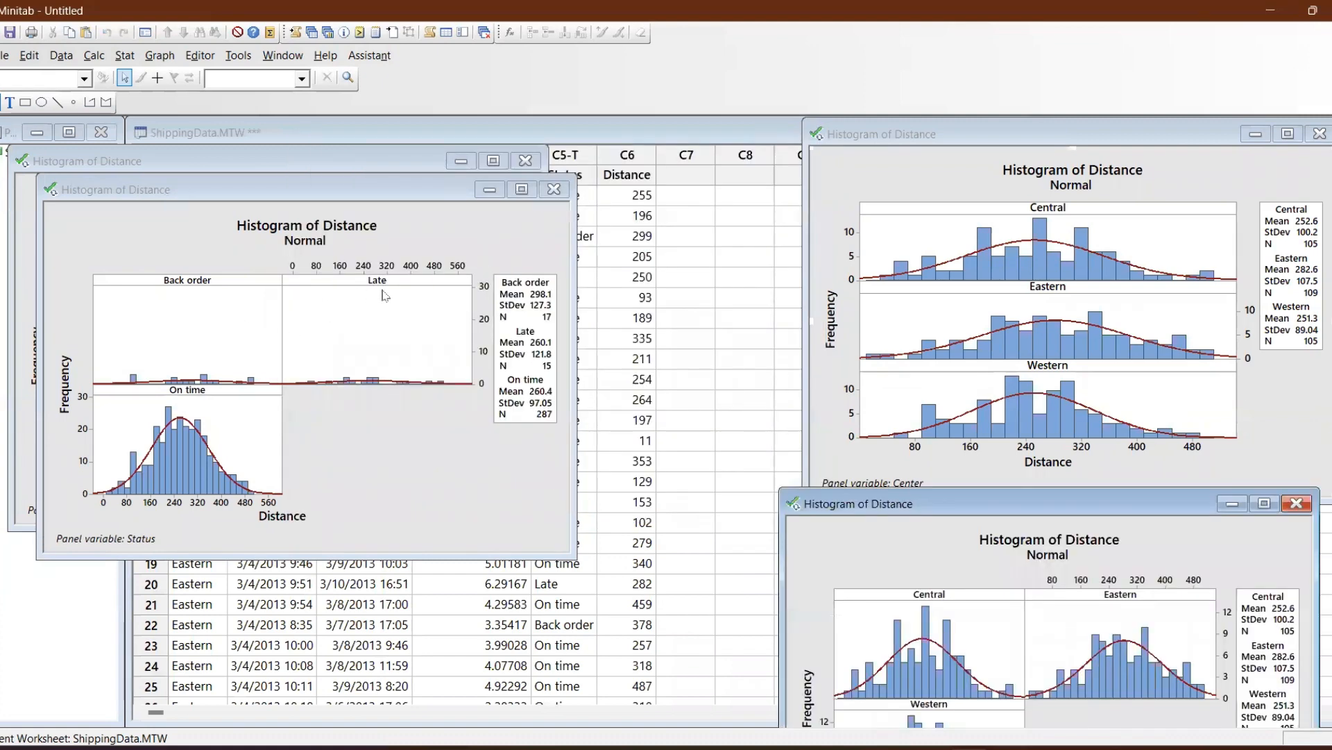
{"action": "left_click", "coordinate": [489, 191]}
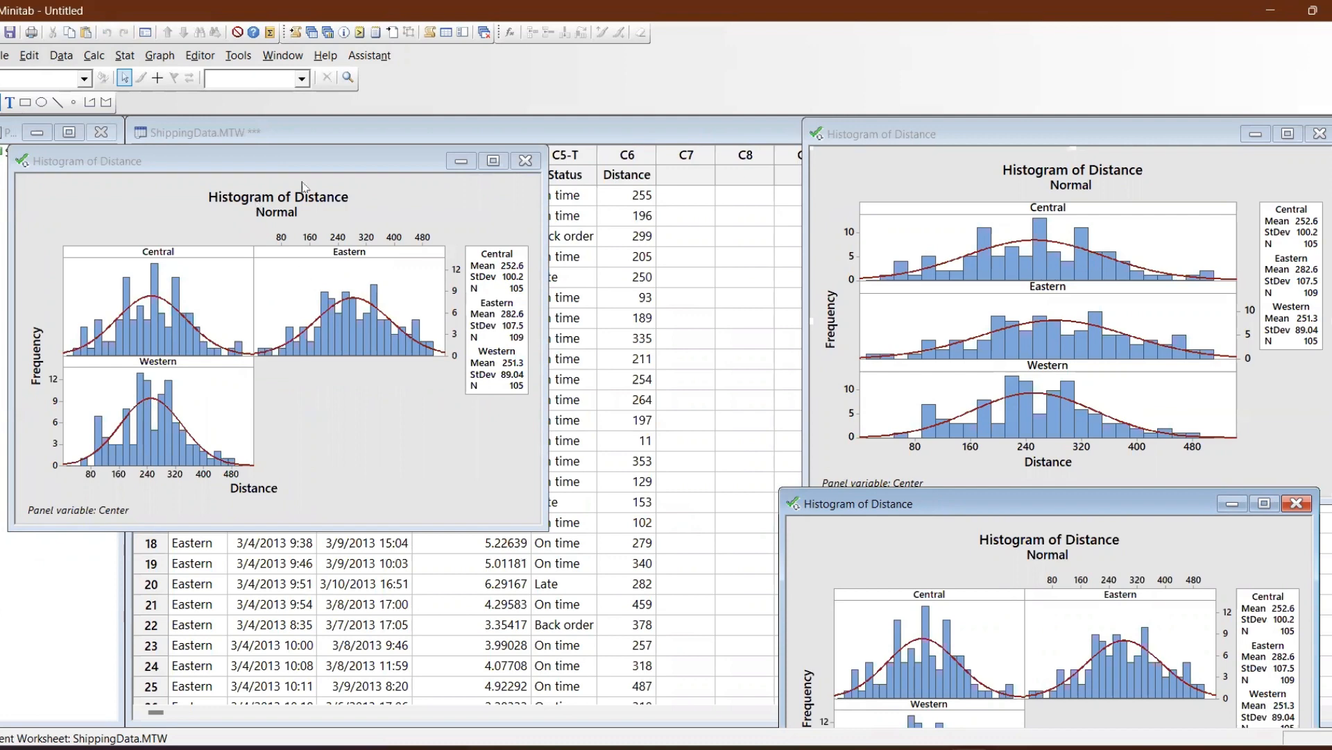
{"action": "left_click", "coordinate": [461, 161]}
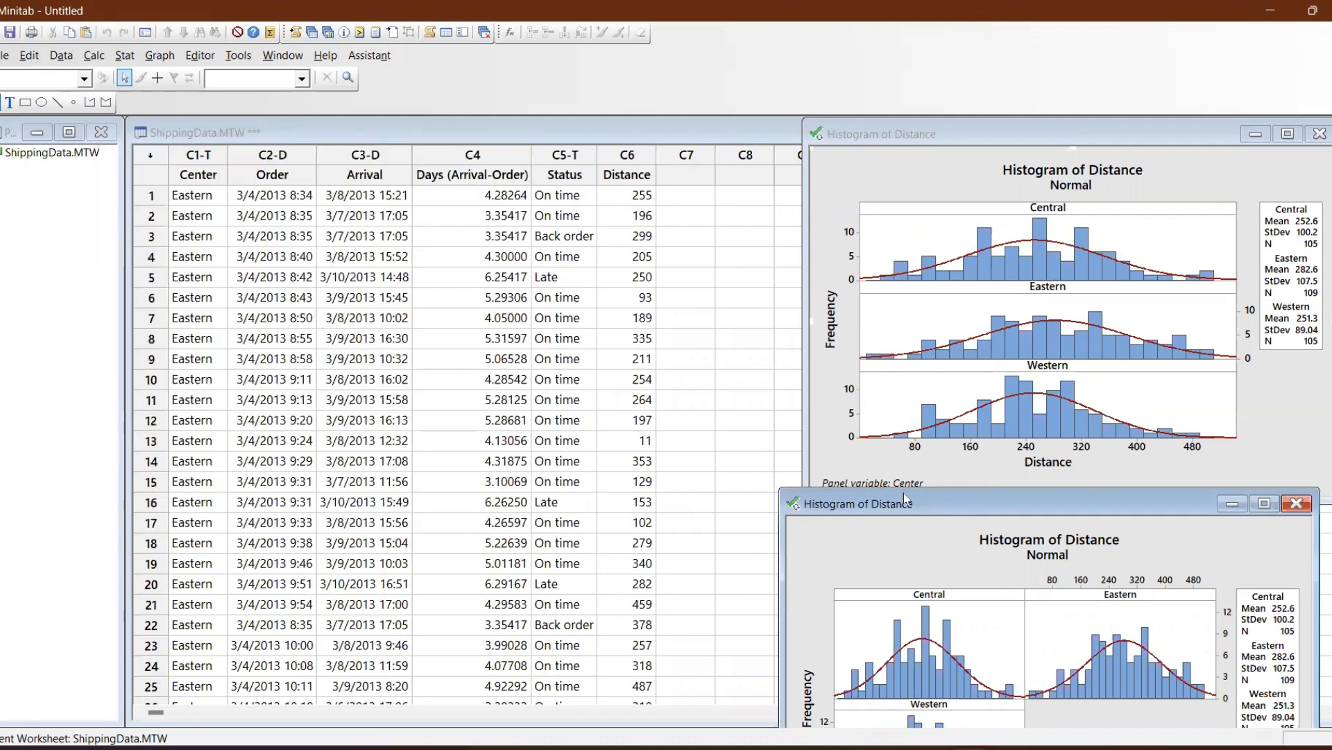
{"action": "left_click_drag", "start_coordinate": [904, 493], "coordinate": [197, 133]}
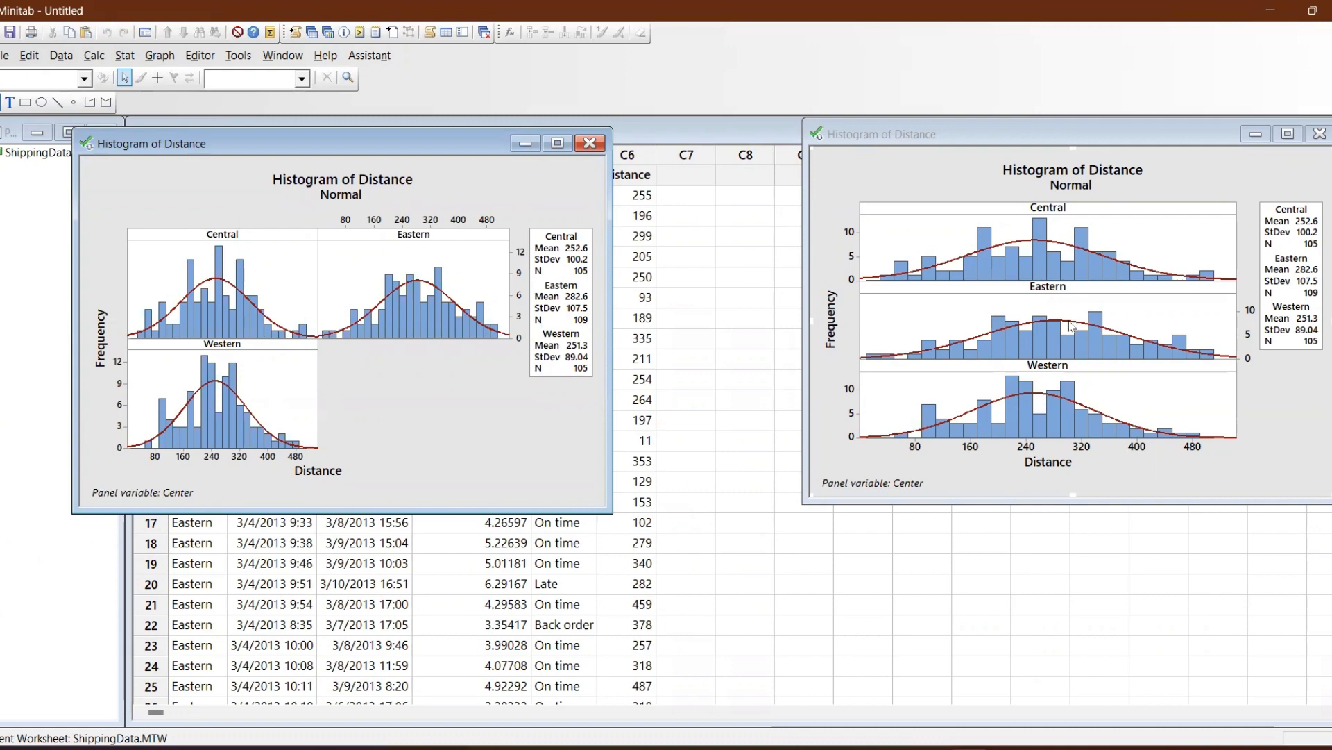
Move the stacked Center histogram of Distance right next to the two-by-two Center histogram
{"action": "left_click", "coordinate": [1021, 136]}
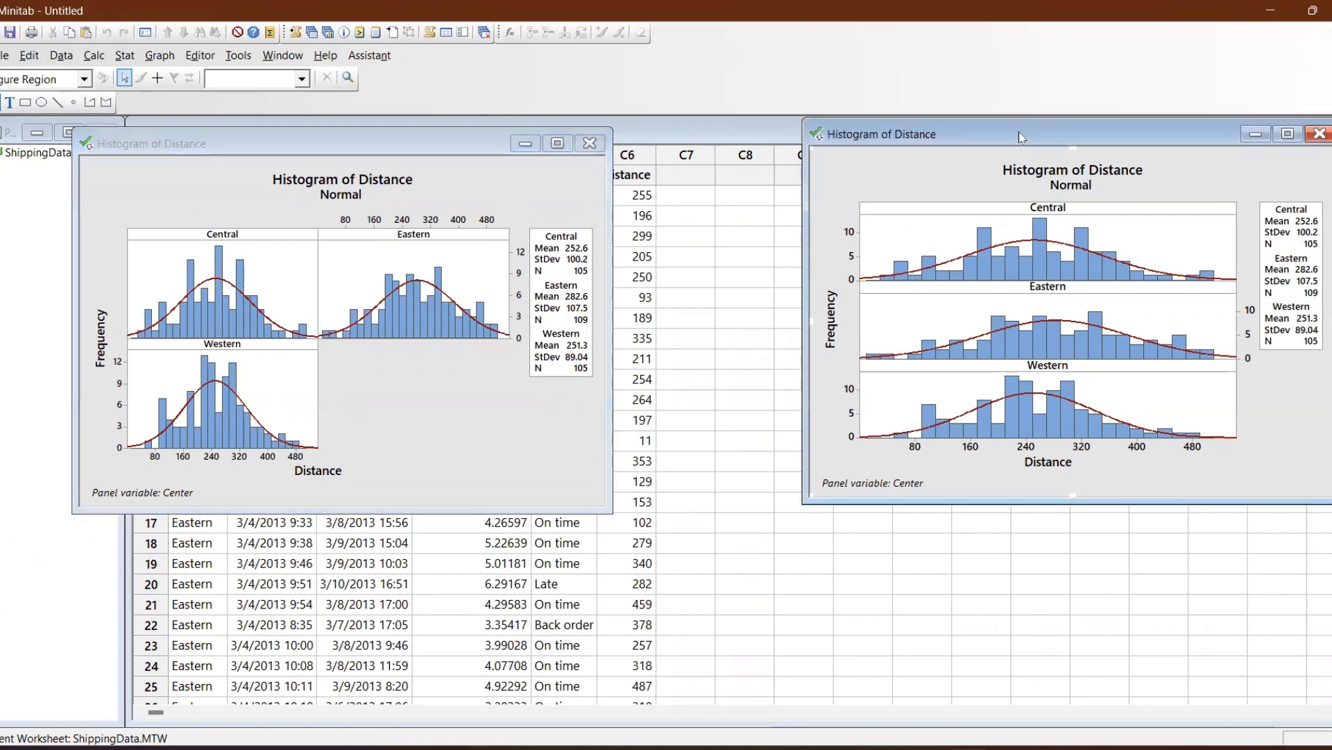
{"action": "left_click_drag", "start_coordinate": [1021, 134], "coordinate": [847, 126]}
{"action": "key", "text": "ctrl+e"}
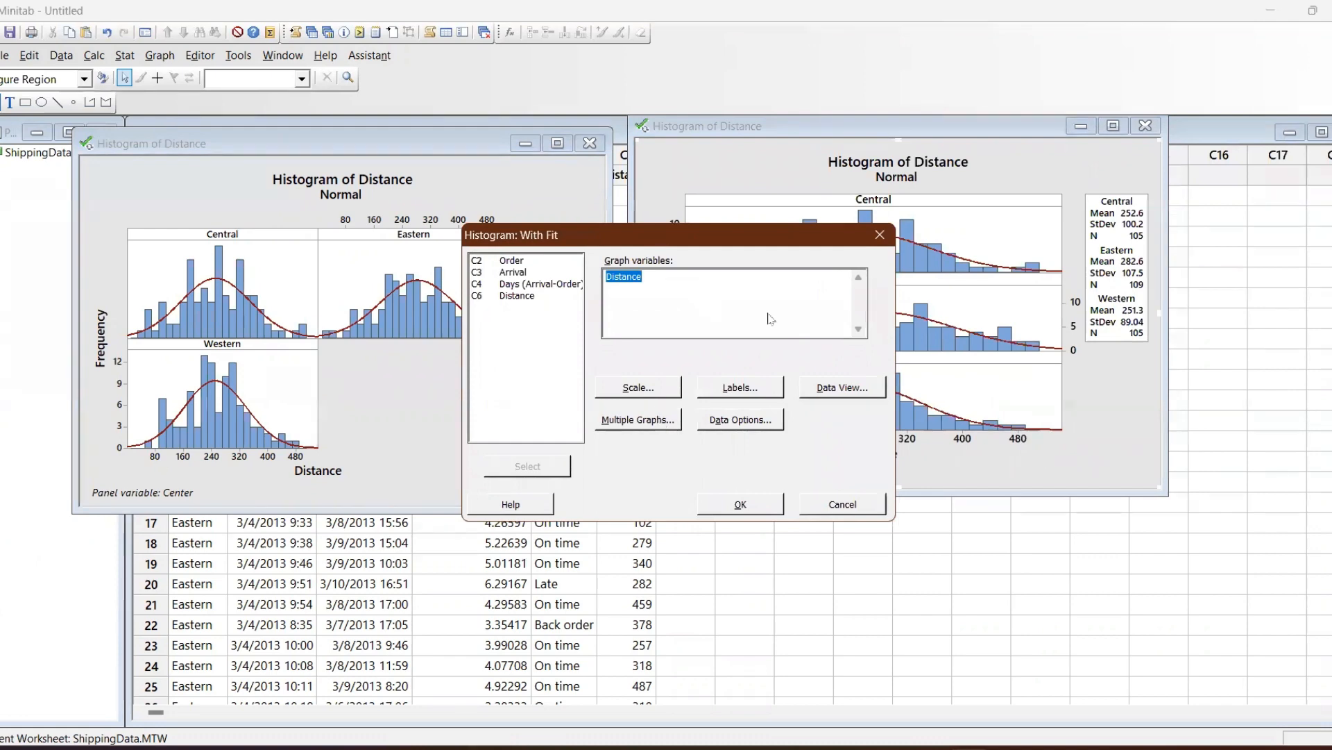
{"action": "key", "text": "Escape"}
Change the stacked Distance histogram's custom panel arrangement to 1 row and 3 columns
{"action": "right_click", "coordinate": [808, 258]}
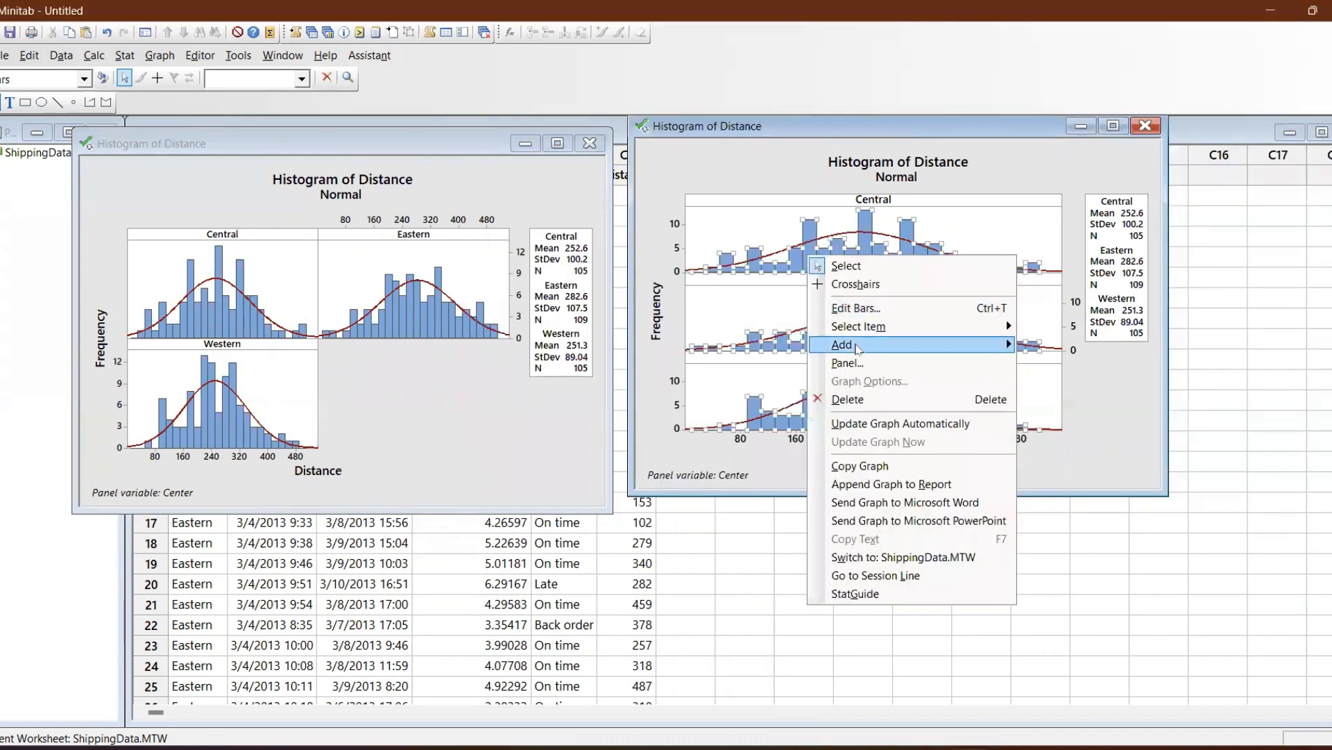
{"action": "left_click", "coordinate": [863, 364]}
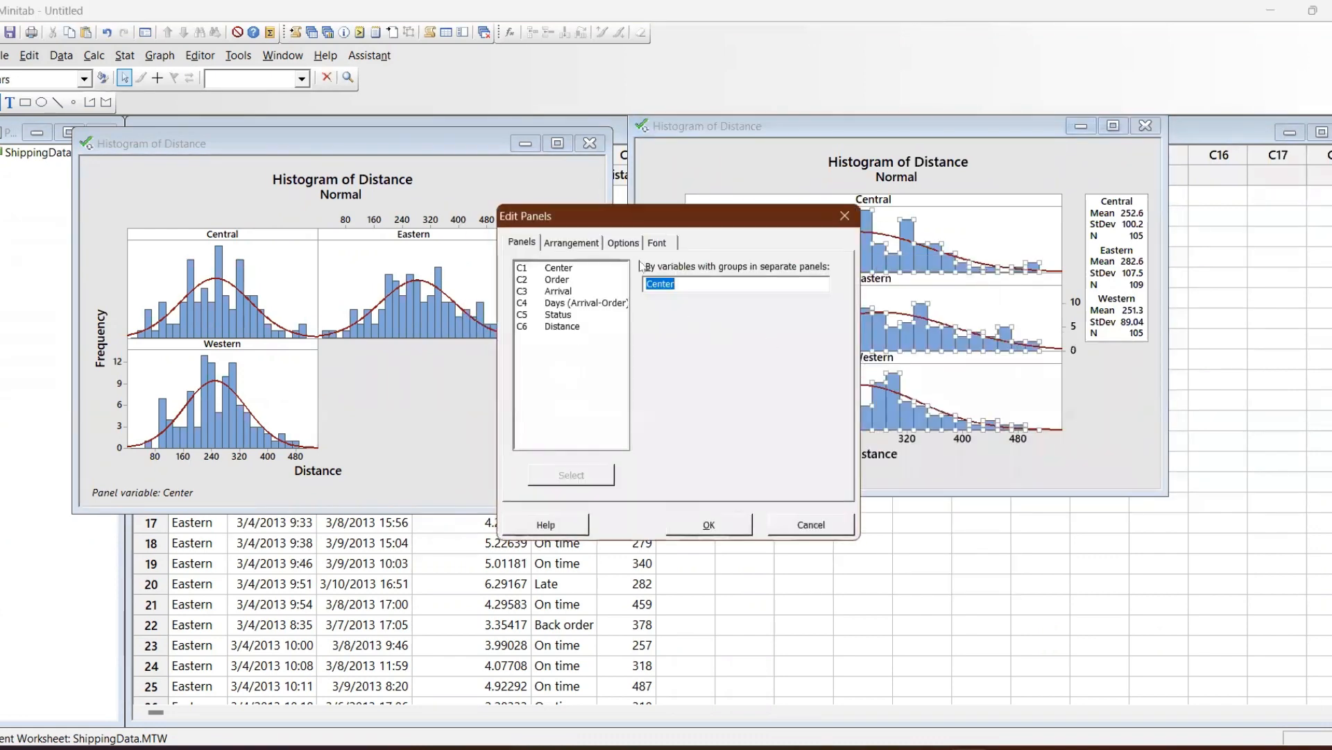
{"action": "left_click", "coordinate": [595, 245]}
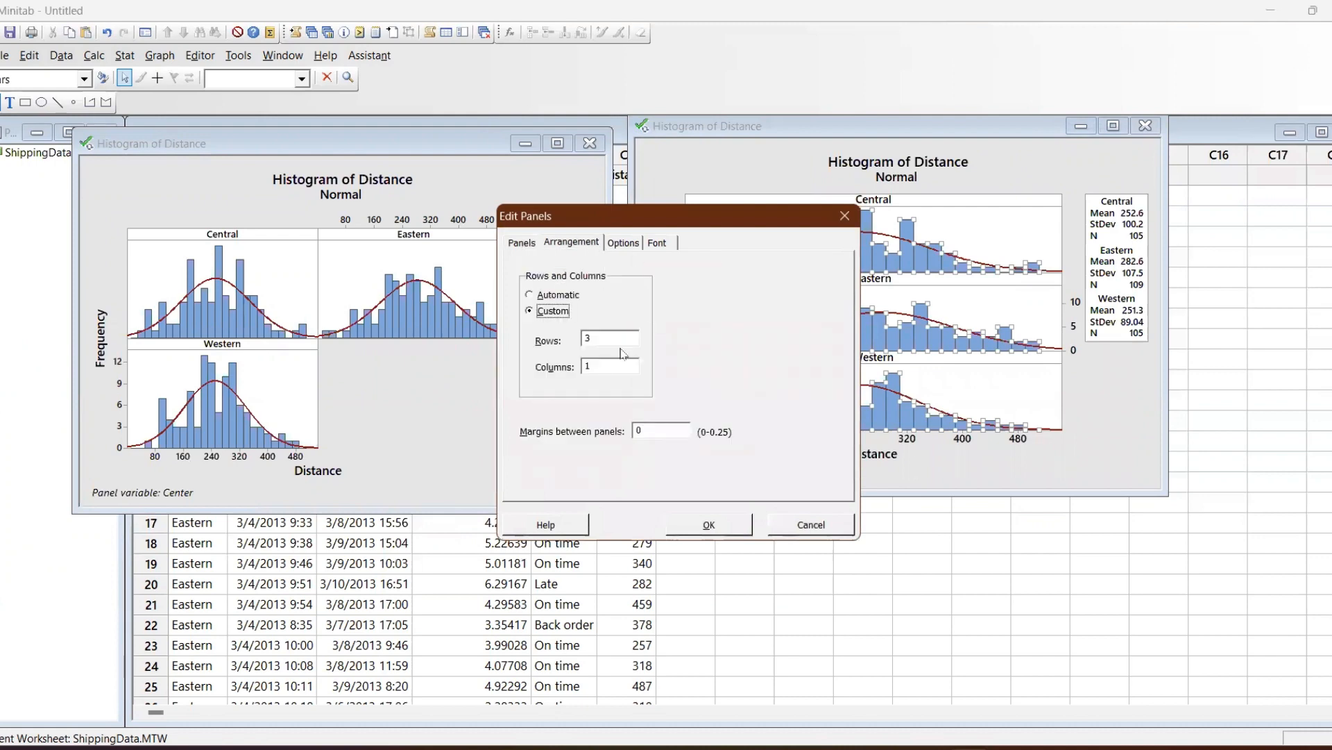
{"action": "left_click", "coordinate": [615, 336]}
{"action": "left_click", "coordinate": [709, 524]}
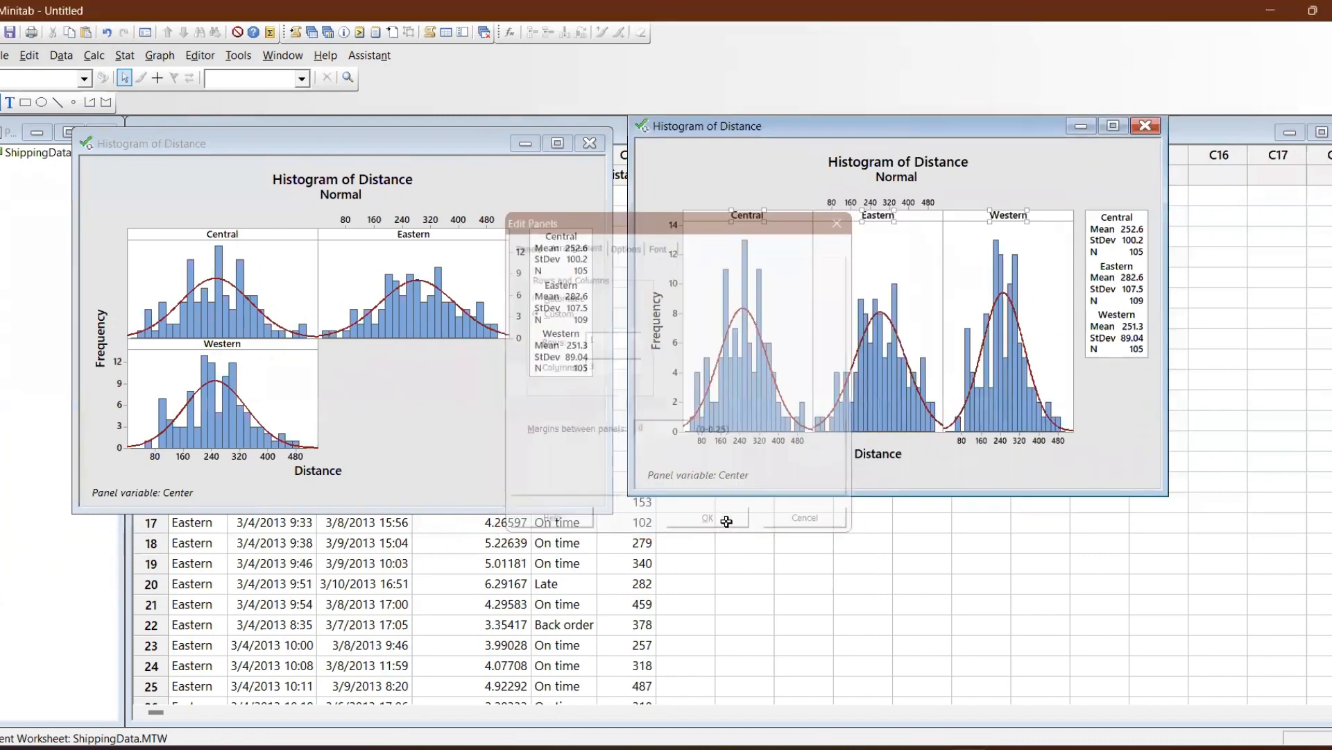
Line up the side-by-side Distance histogram with the two-by-two one for comparison, and minimize both graphs
{"action": "left_click_drag", "start_coordinate": [853, 123], "coordinate": [866, 156]}
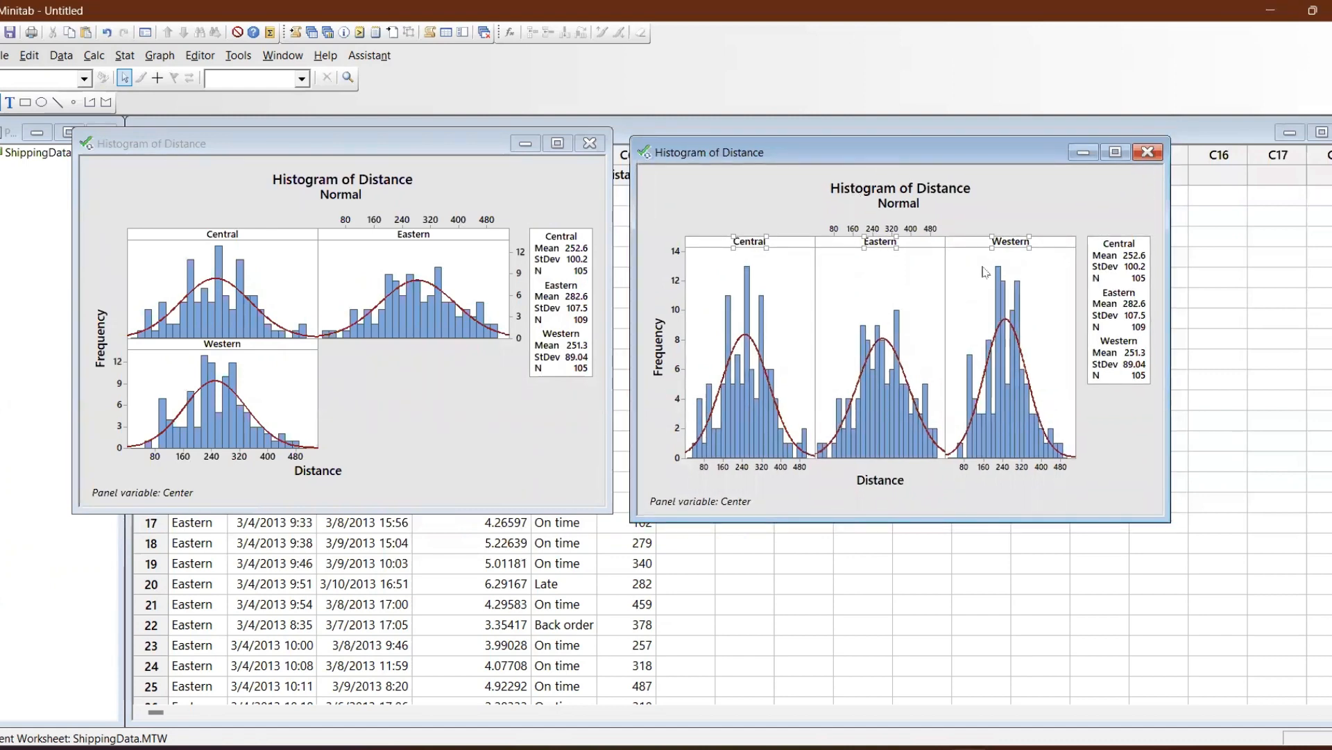
{"action": "left_click", "coordinate": [1007, 207]}
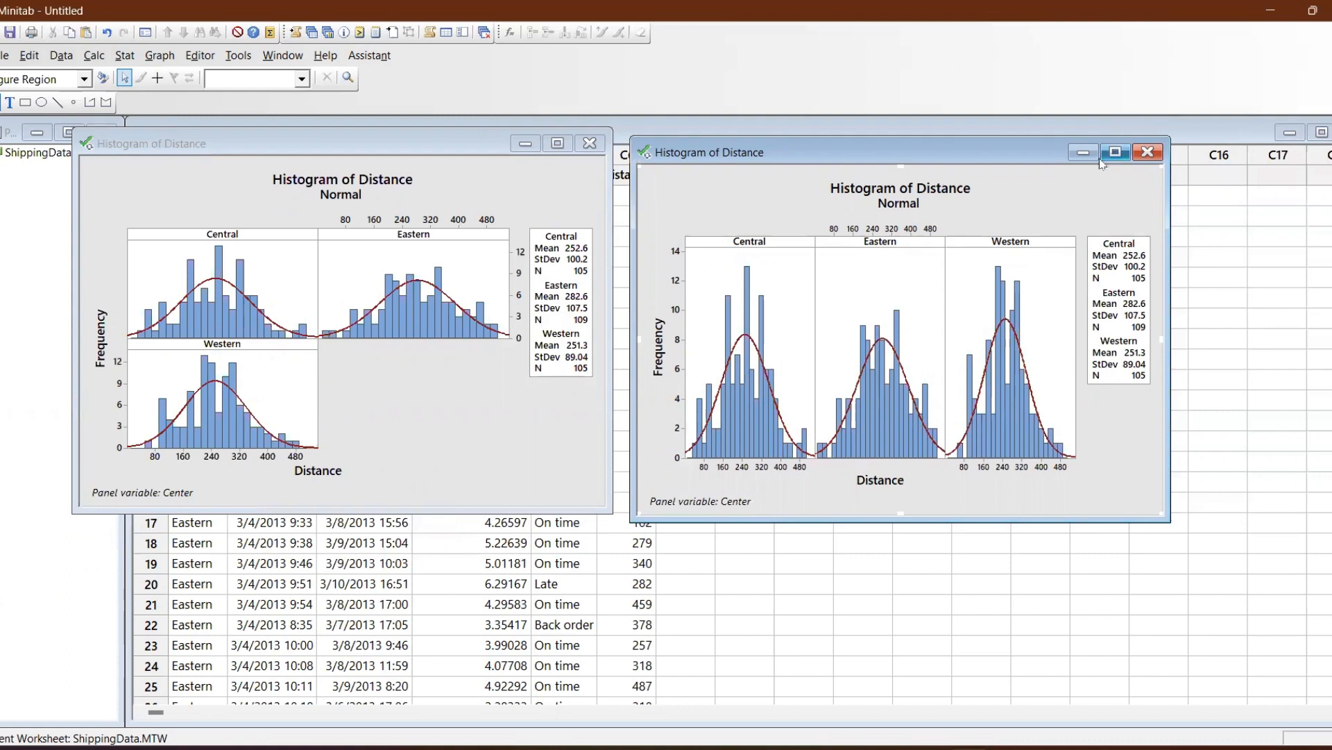
{"action": "left_click", "coordinate": [1082, 153]}
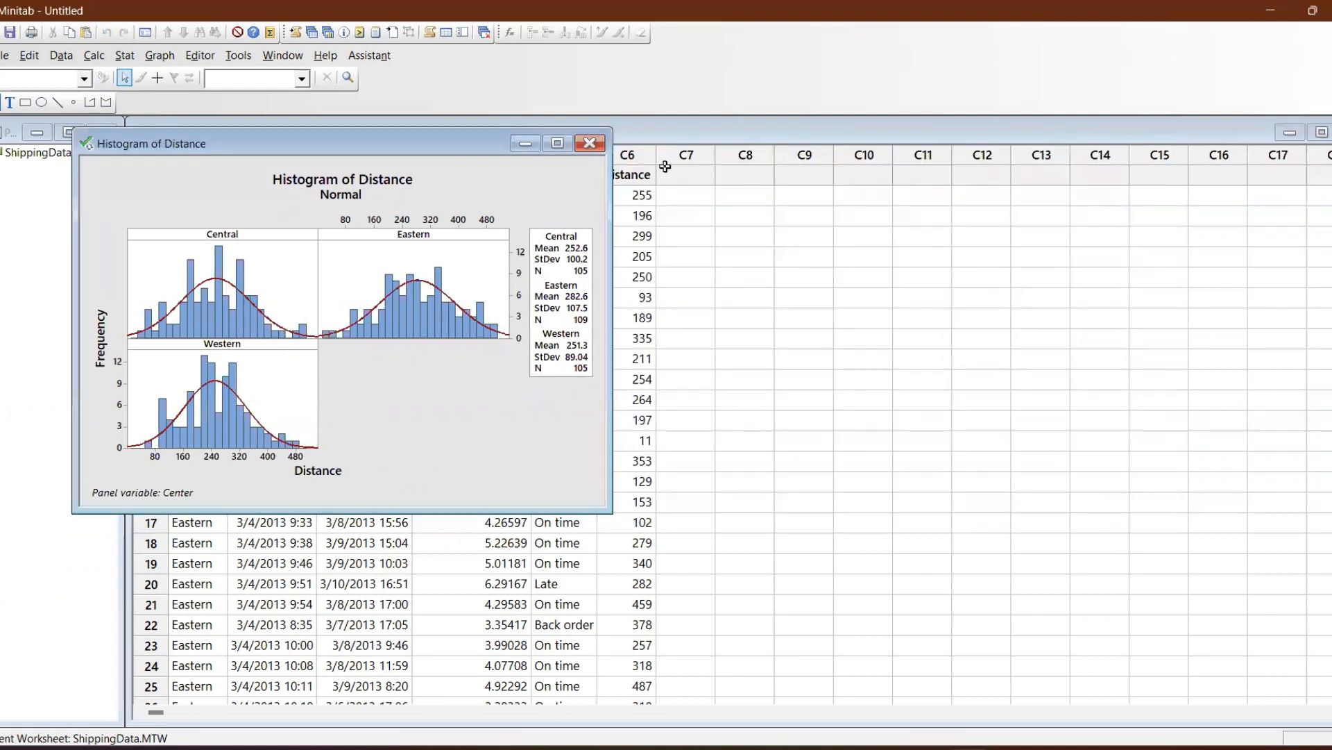
{"action": "left_click", "coordinate": [529, 145]}
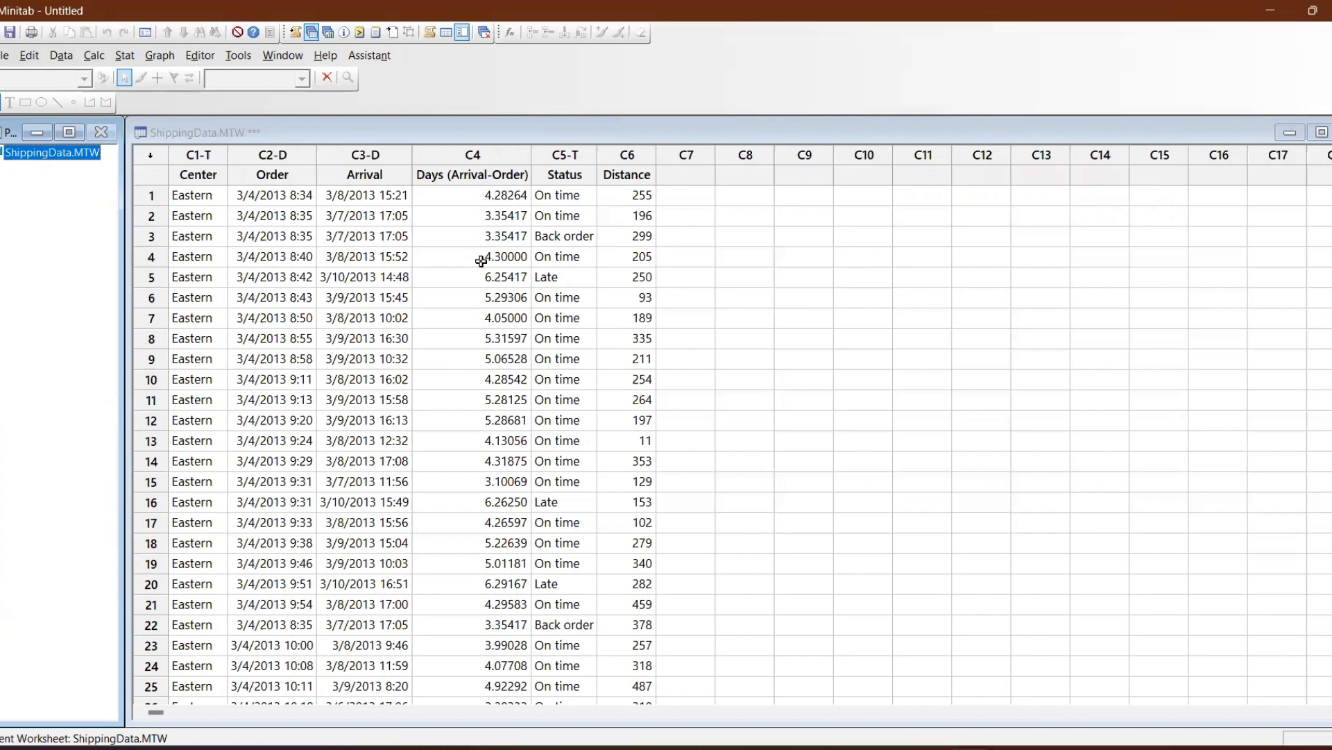
Plot a Center-paneled histogram with fit using Days (Arrival-Order) instead of Distance, and minimize the Session window and the new graph
{"action": "key", "text": "ctrl+e"}
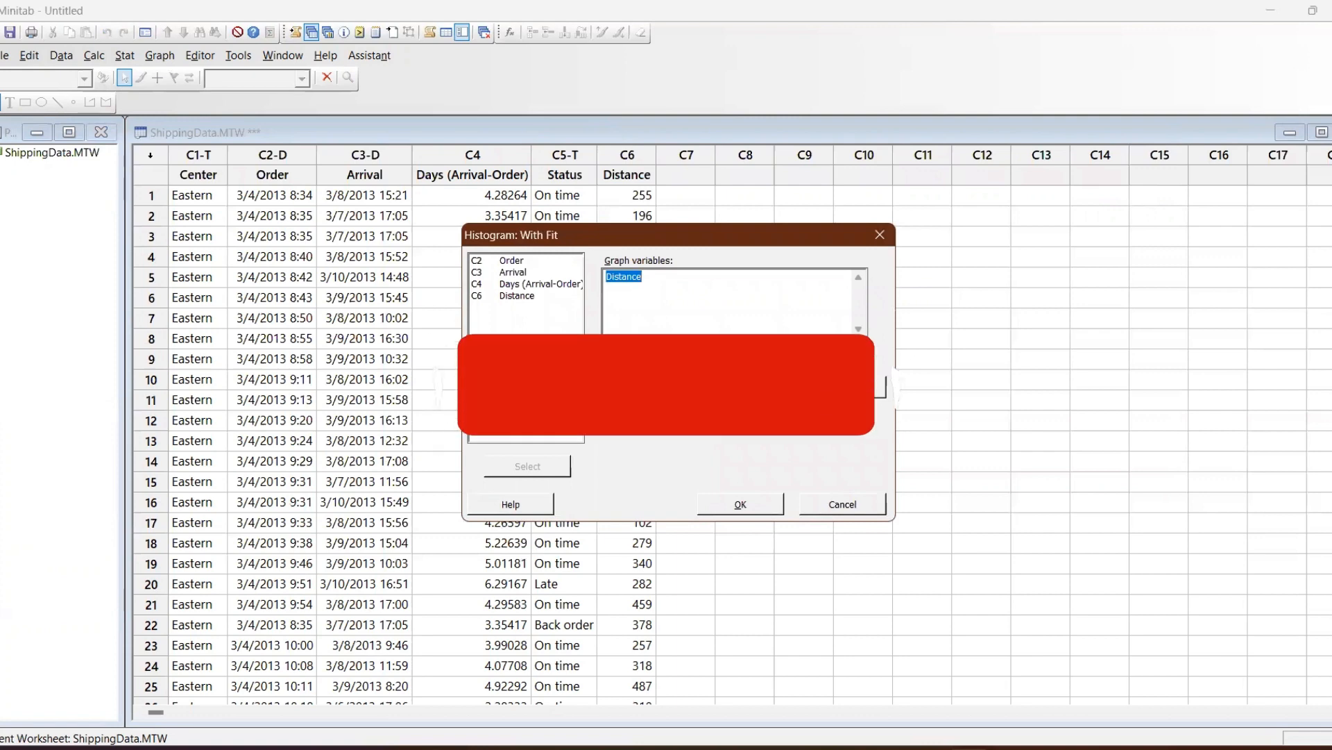
{"action": "key", "text": "Delete"}
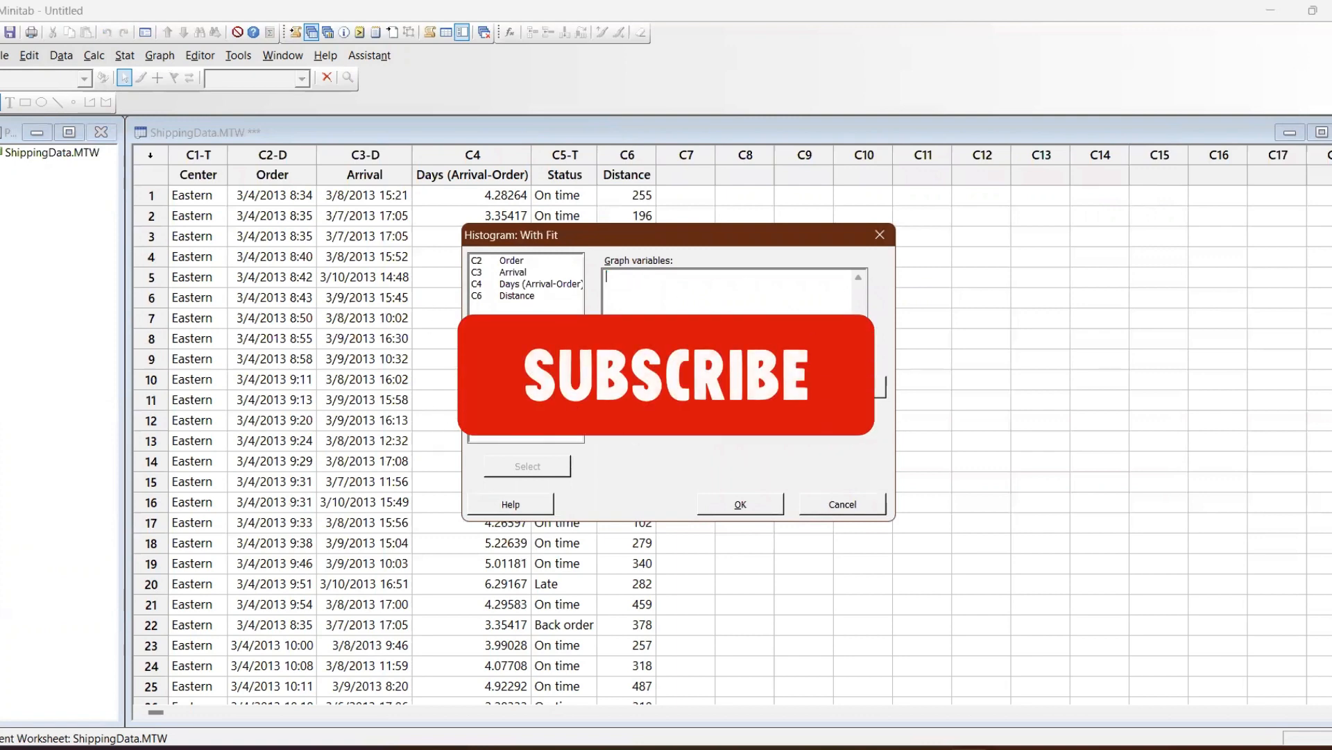
{"action": "double_click", "coordinate": [513, 285]}
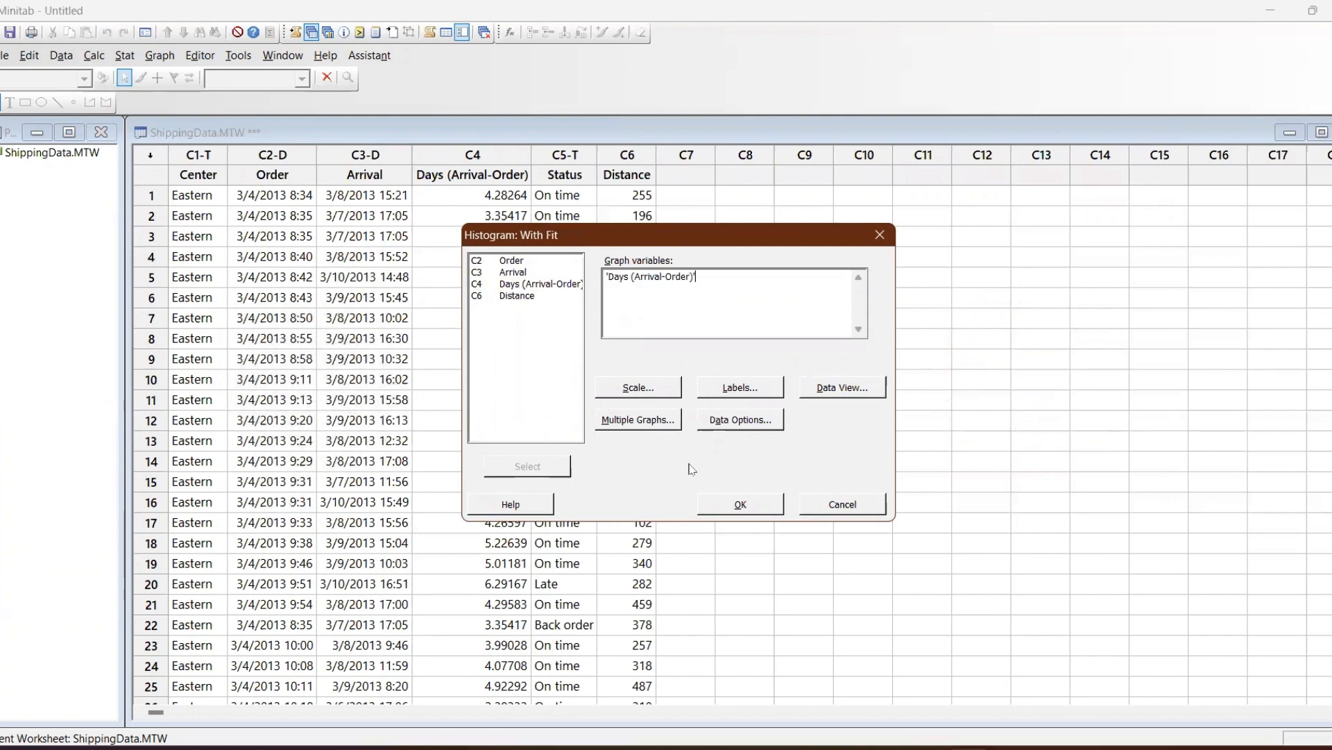
{"action": "left_click", "coordinate": [738, 501]}
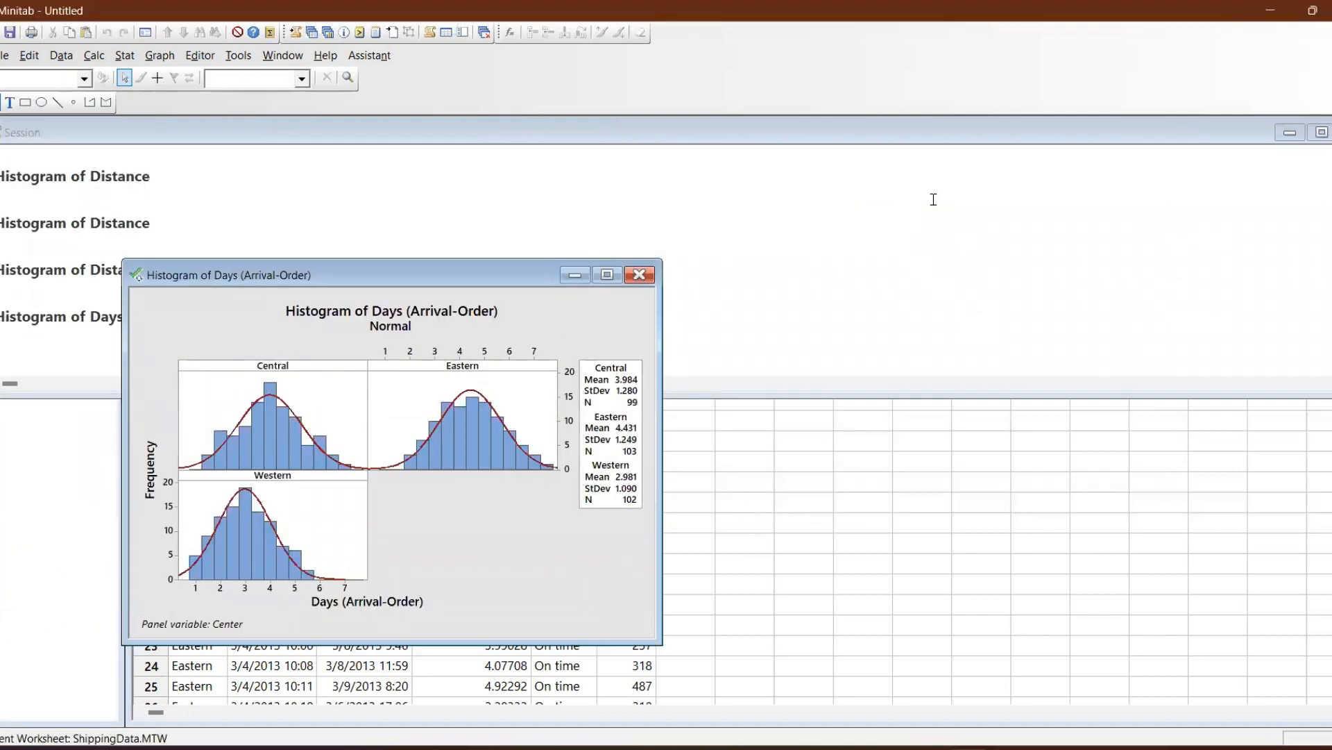
{"action": "left_click", "coordinate": [1284, 137]}
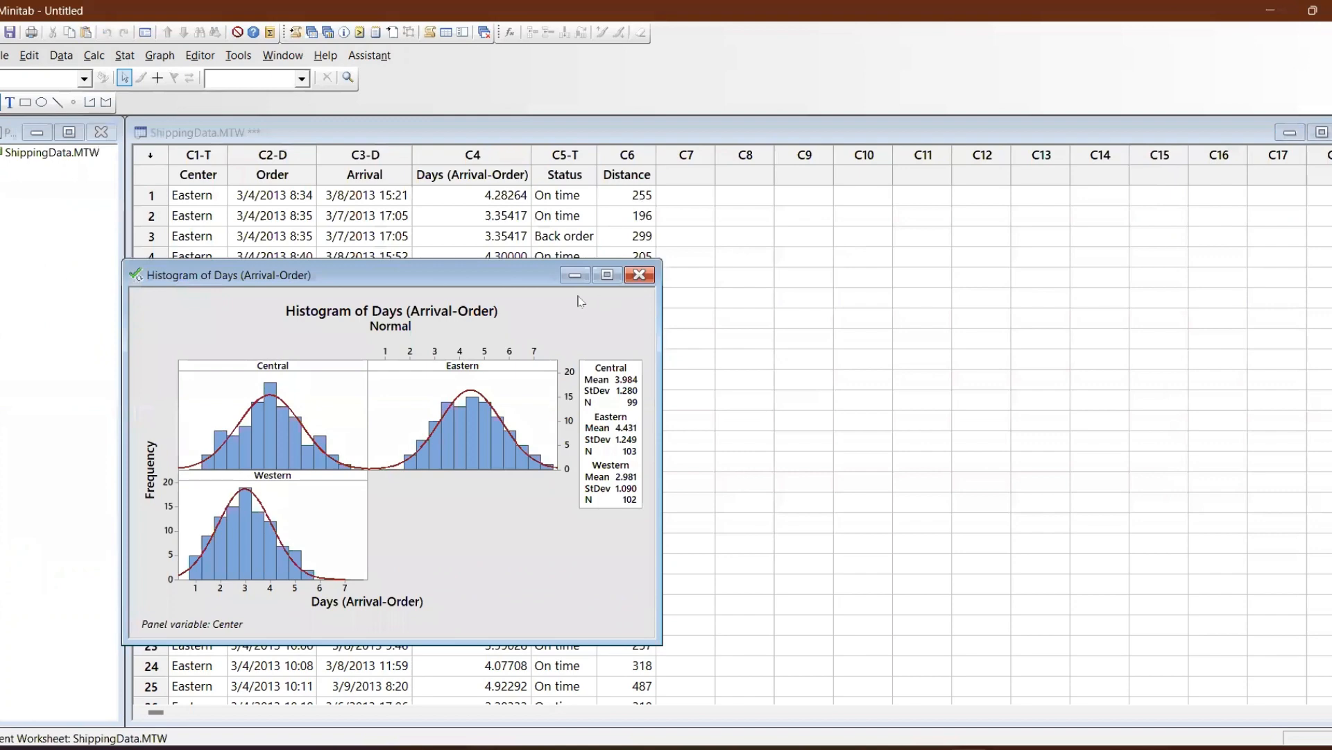
{"action": "left_click", "coordinate": [576, 275]}
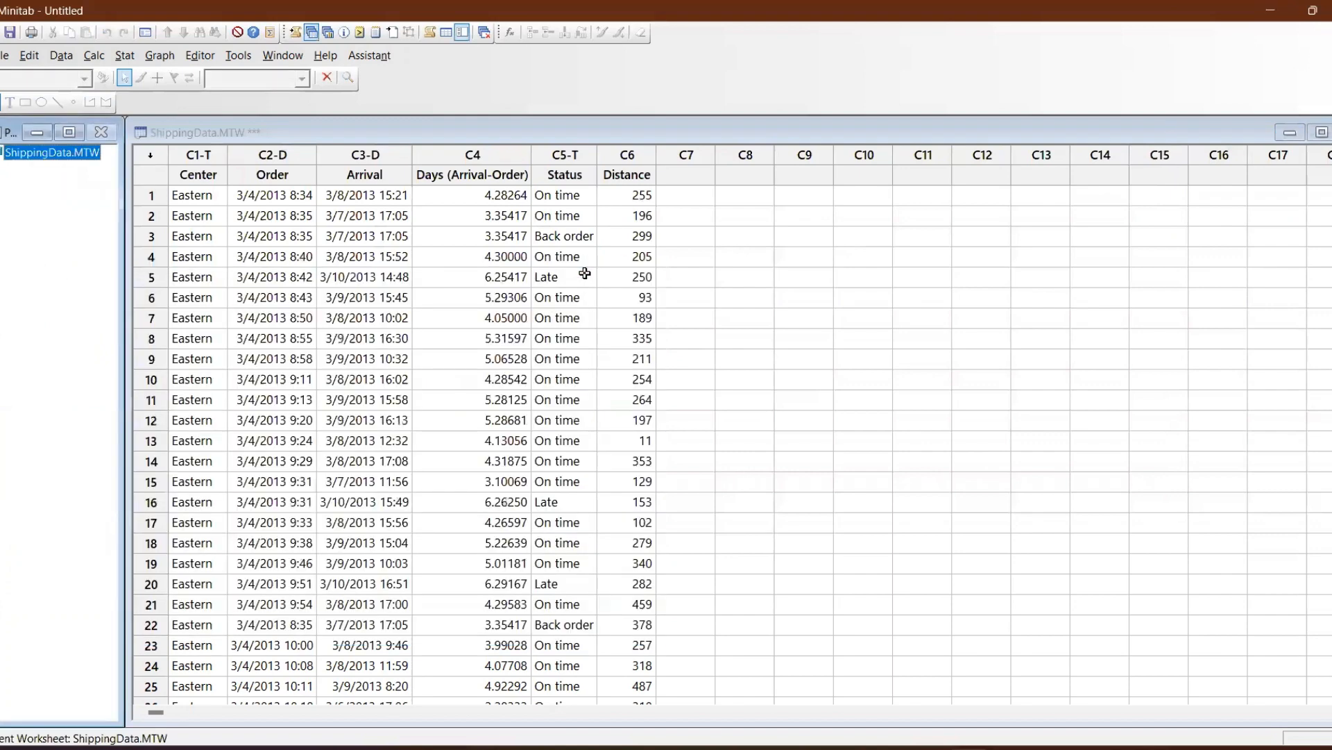
Plot Days (Arrival-Order) as one histogram with fit without the Center panel variable, and place it clear of the worksheet data
{"action": "key", "text": "ctrl+e"}
{"action": "left_click", "coordinate": [639, 420]}
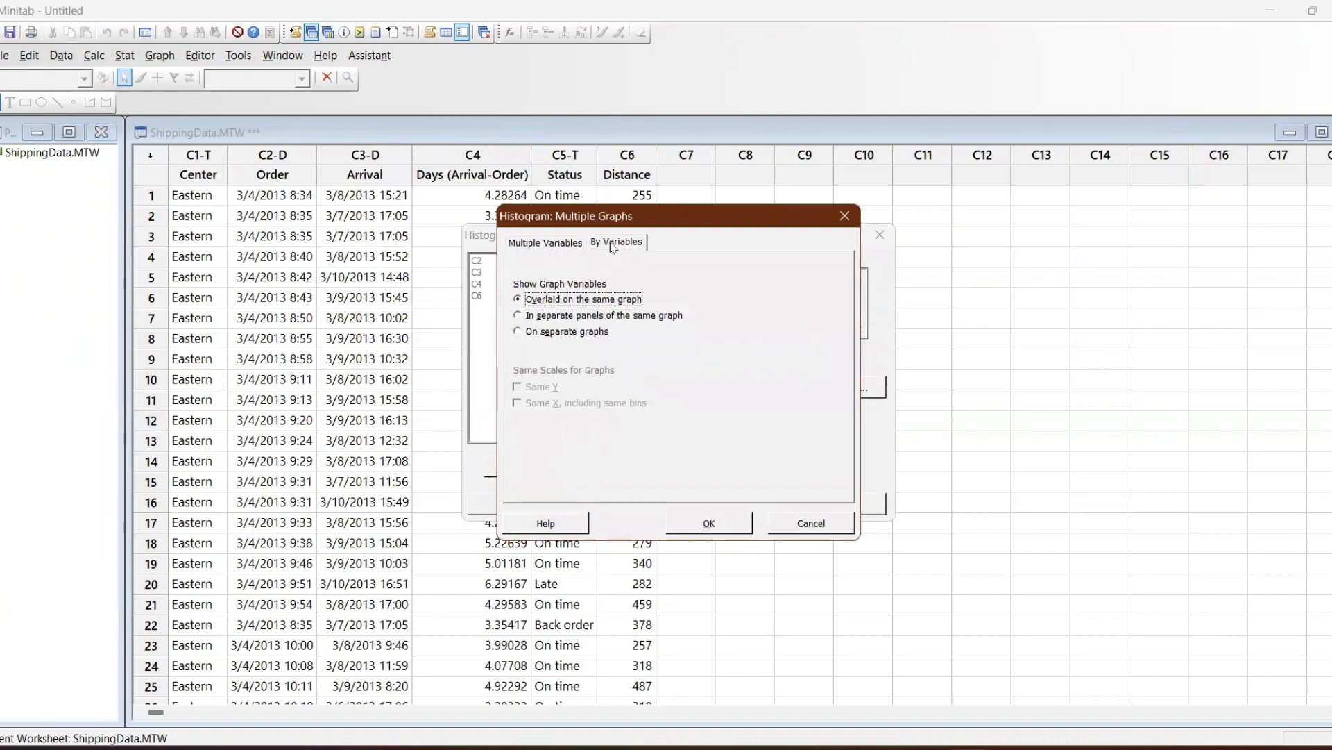
{"action": "left_click", "coordinate": [614, 244]}
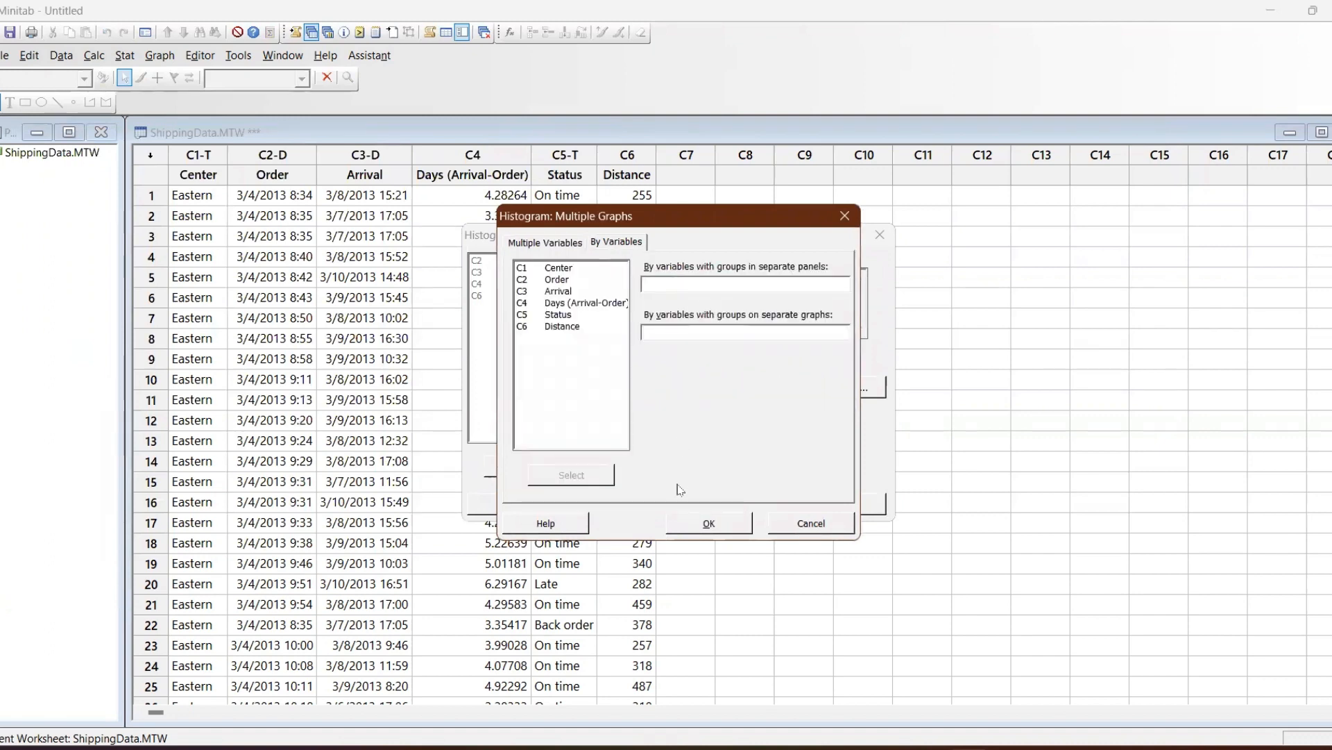
{"action": "left_click", "coordinate": [706, 525]}
{"action": "left_click", "coordinate": [733, 505]}
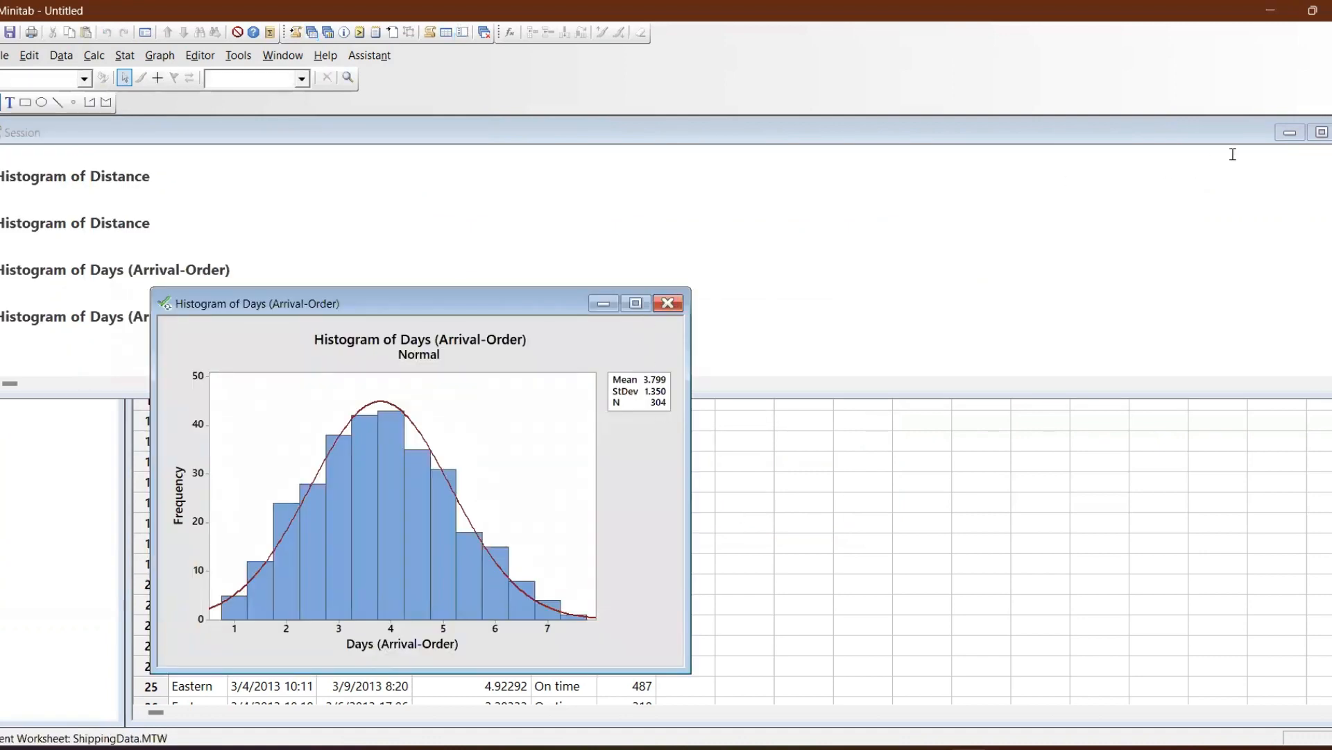
{"action": "left_click", "coordinate": [1290, 133]}
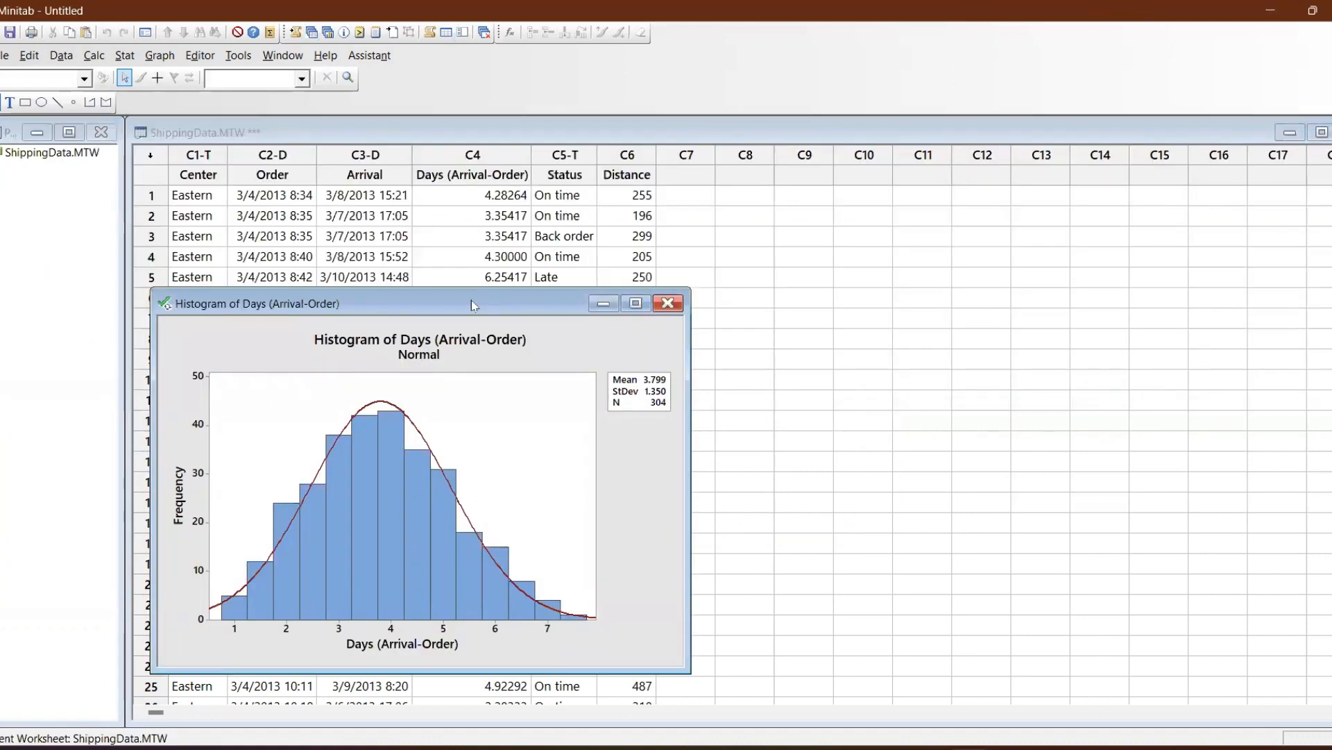
{"action": "left_click_drag", "start_coordinate": [416, 304], "coordinate": [954, 157]}
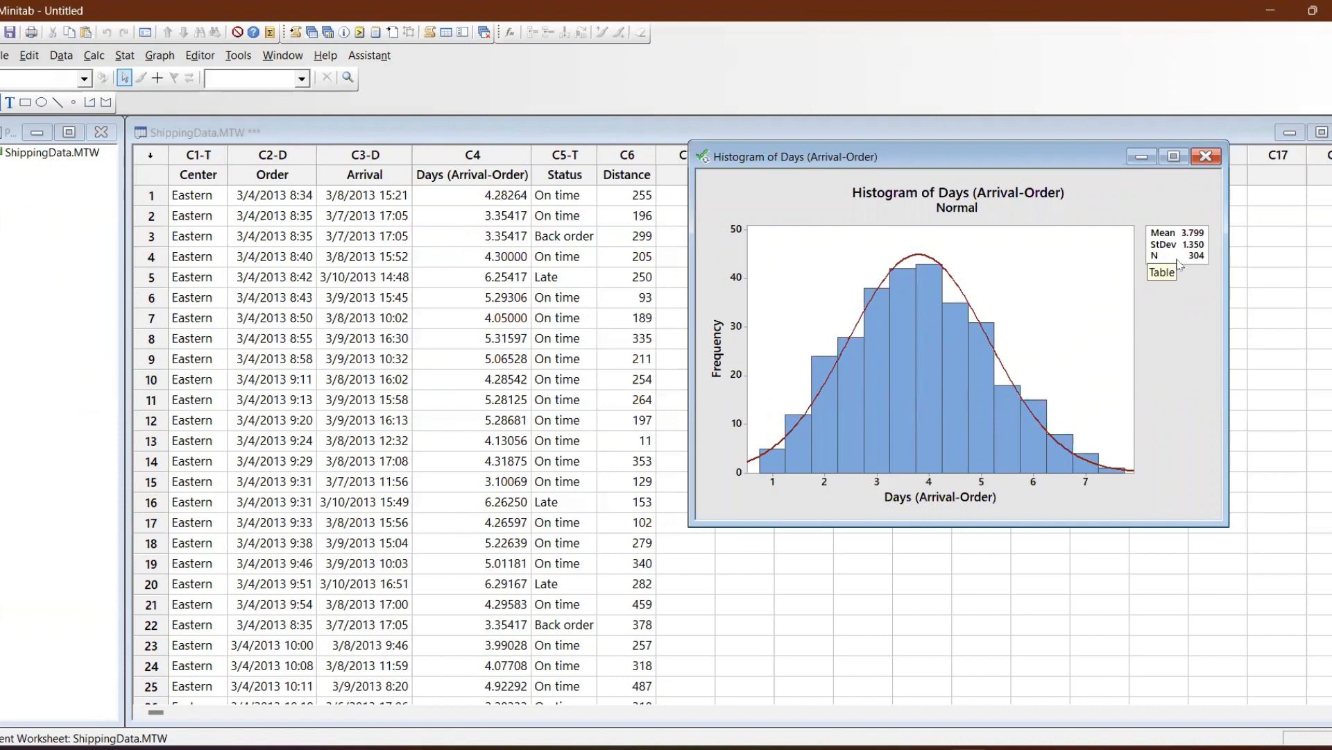
Plot Days (Arrival-Order) with fit and Center groups in separate panels, and place the graph beside the overall histogram
{"action": "key", "text": "ctrl+e"}
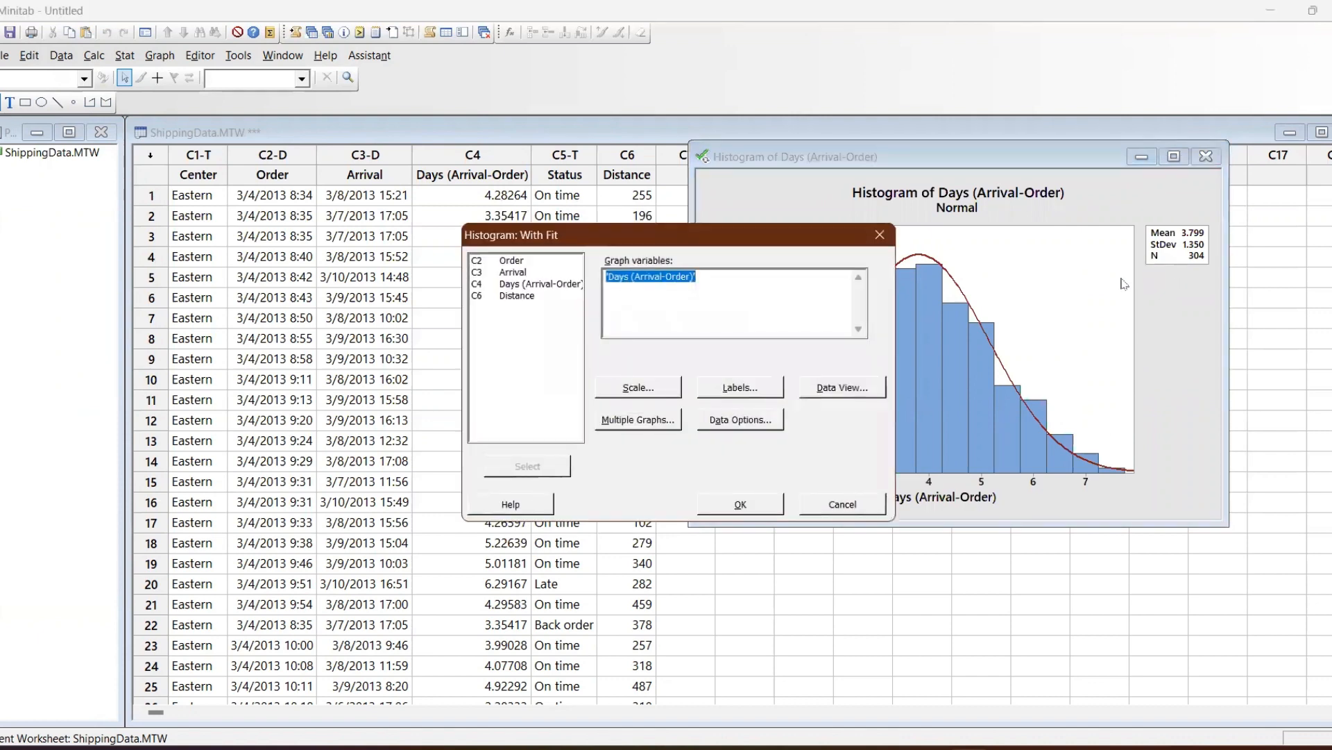
{"action": "left_click", "coordinate": [659, 420]}
{"action": "left_click", "coordinate": [601, 242]}
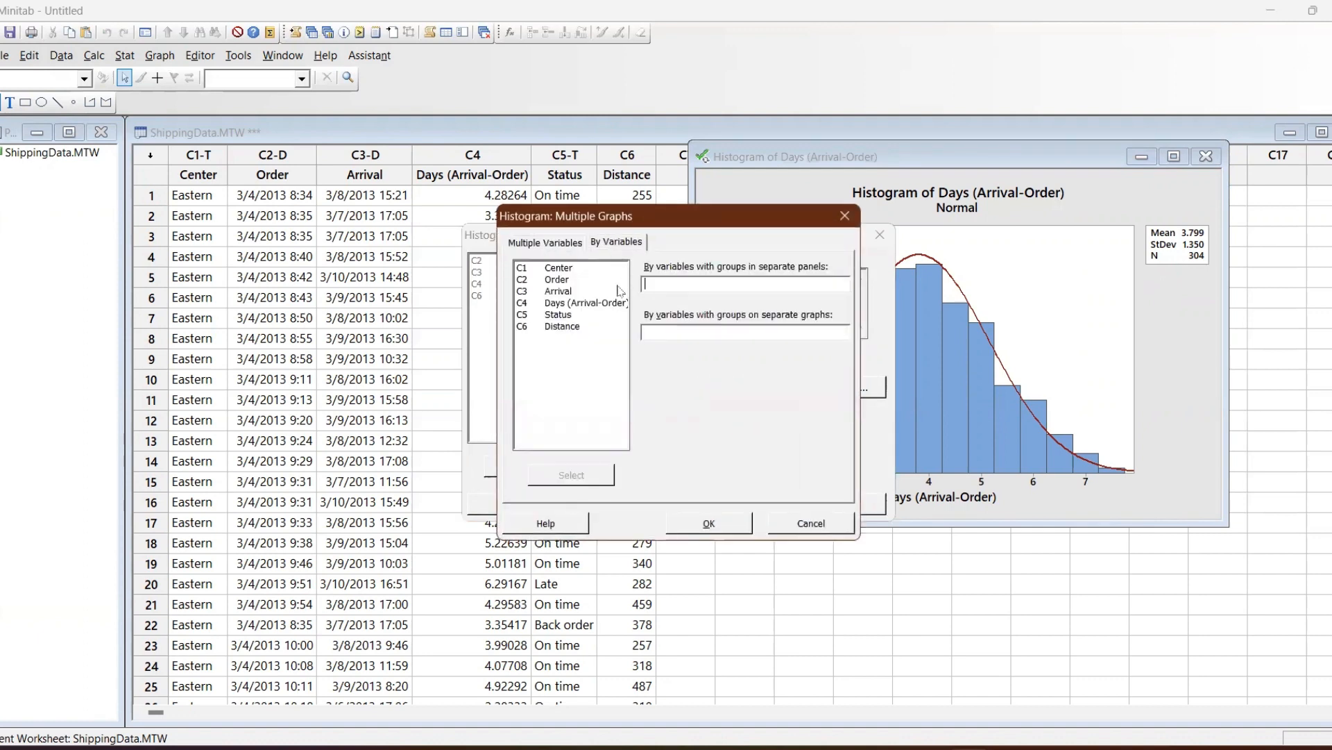
{"action": "double_click", "coordinate": [580, 268]}
{"action": "left_click", "coordinate": [732, 524]}
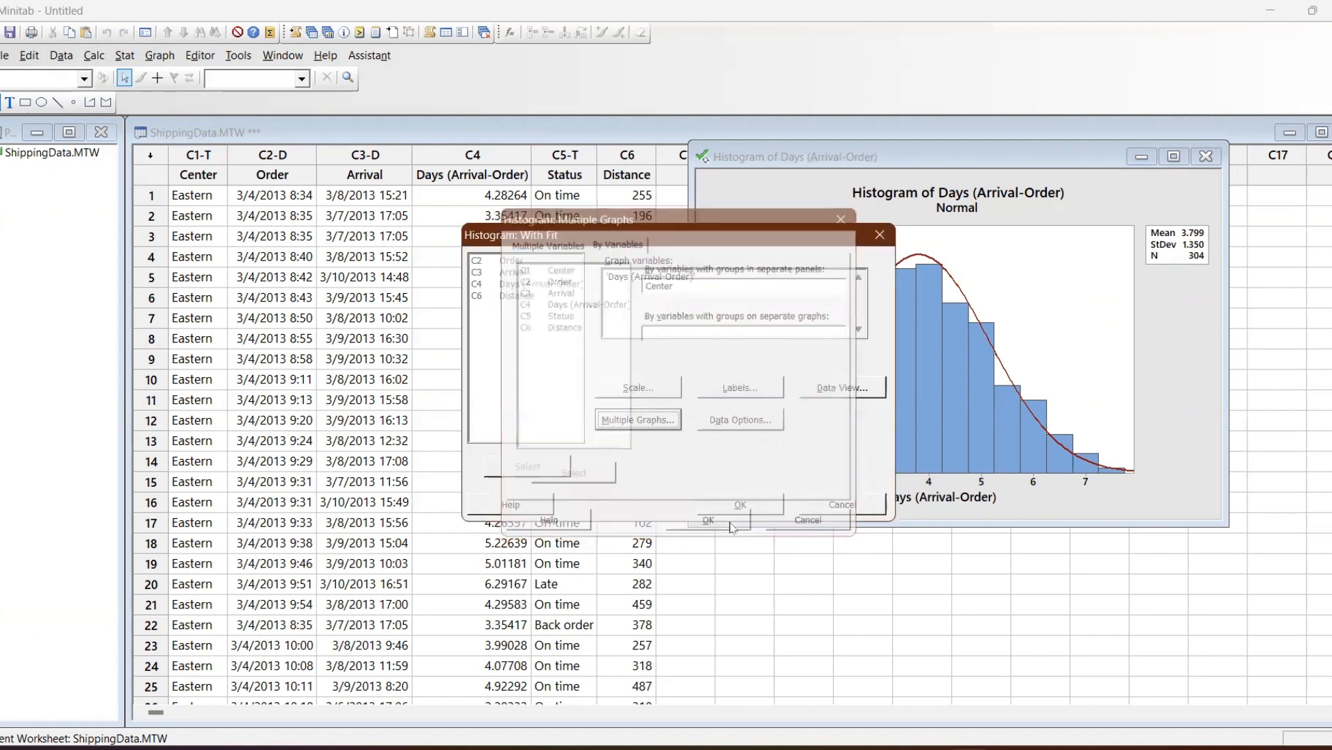
{"action": "left_click", "coordinate": [756, 504]}
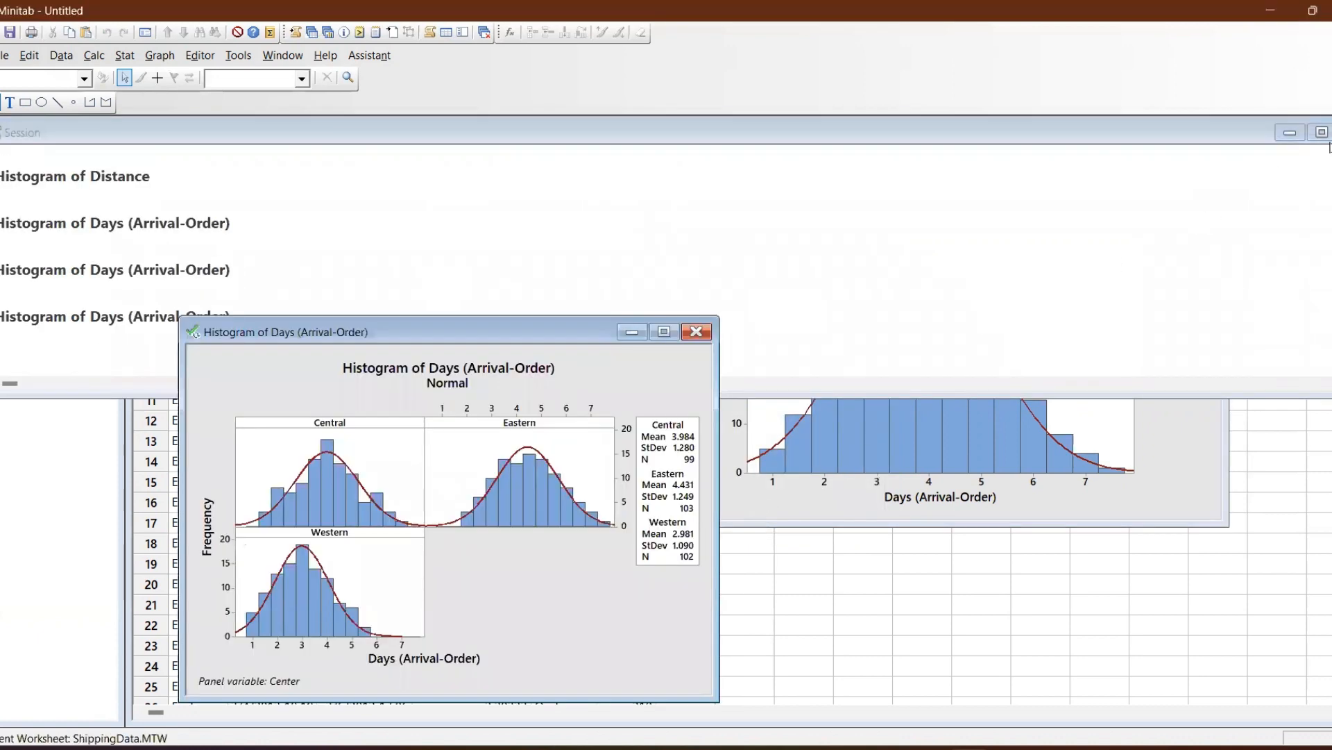
{"action": "left_click", "coordinate": [1290, 132]}
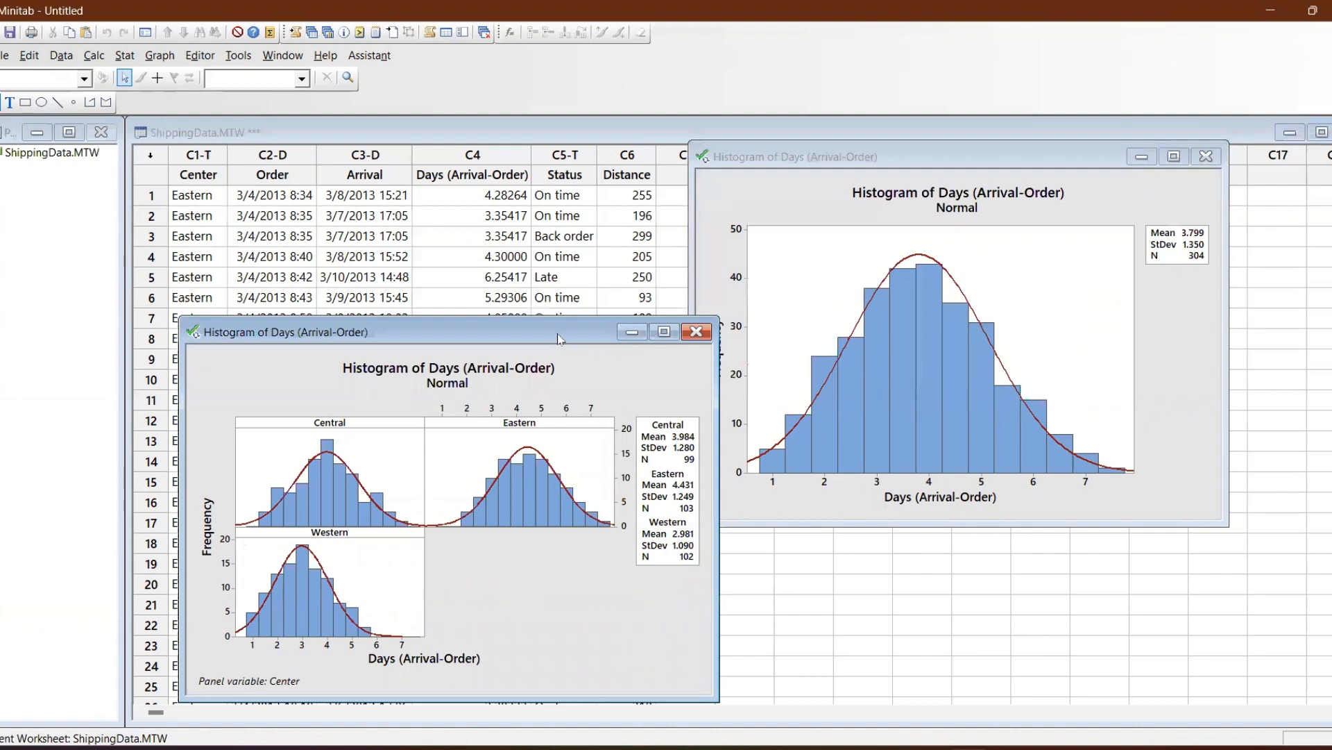
{"action": "left_click_drag", "start_coordinate": [556, 319], "coordinate": [544, 150]}
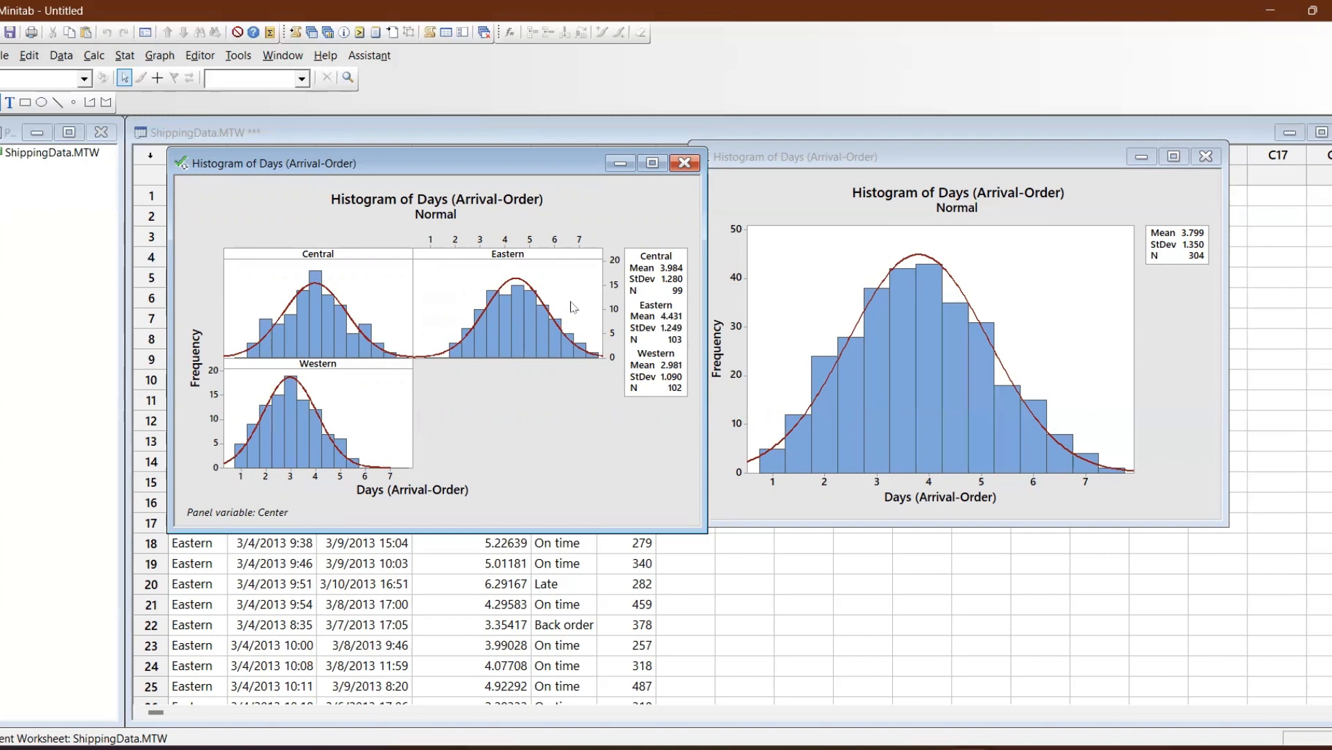
Set a custom panel arrangement of 1 row and 3 columns for the Center-paneled Days (Arrival-Order) histogram
{"action": "right_click", "coordinate": [575, 407]}
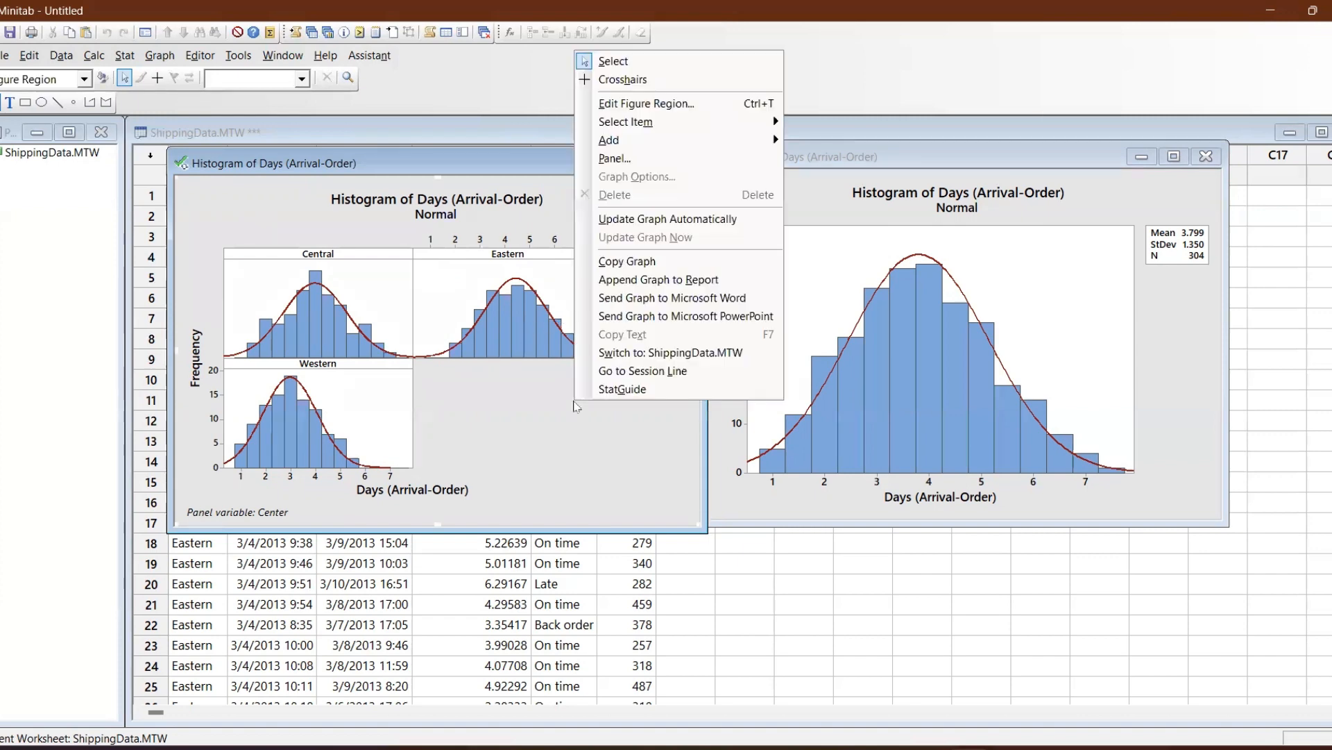
{"action": "left_click", "coordinate": [663, 158]}
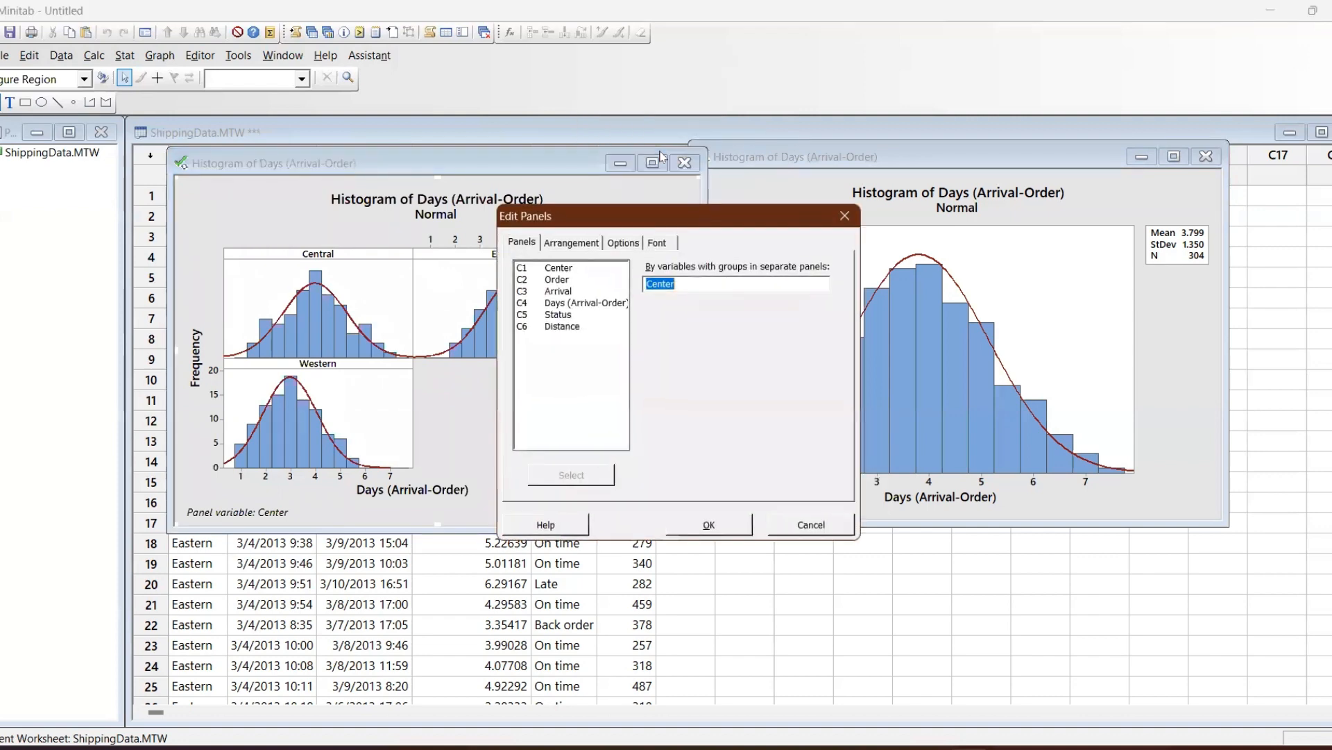
{"action": "left_click", "coordinate": [585, 247]}
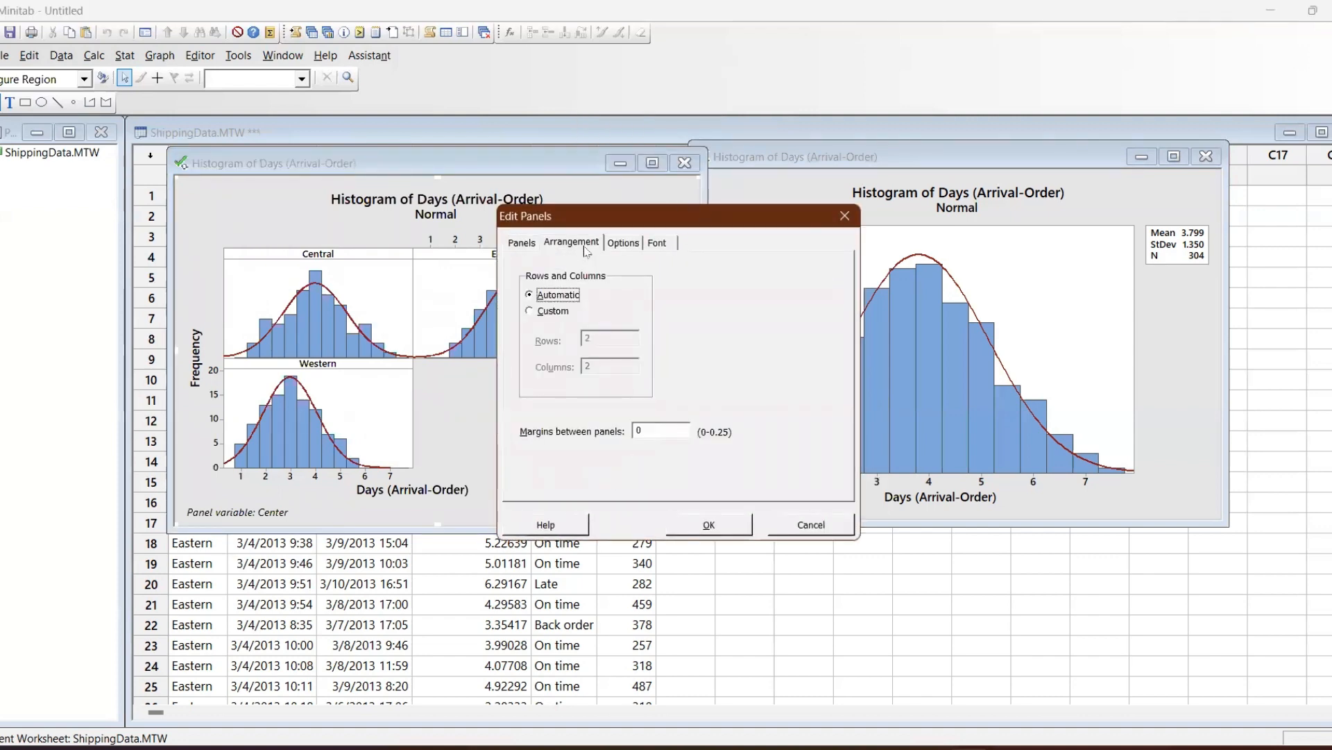
{"action": "left_click", "coordinate": [547, 312]}
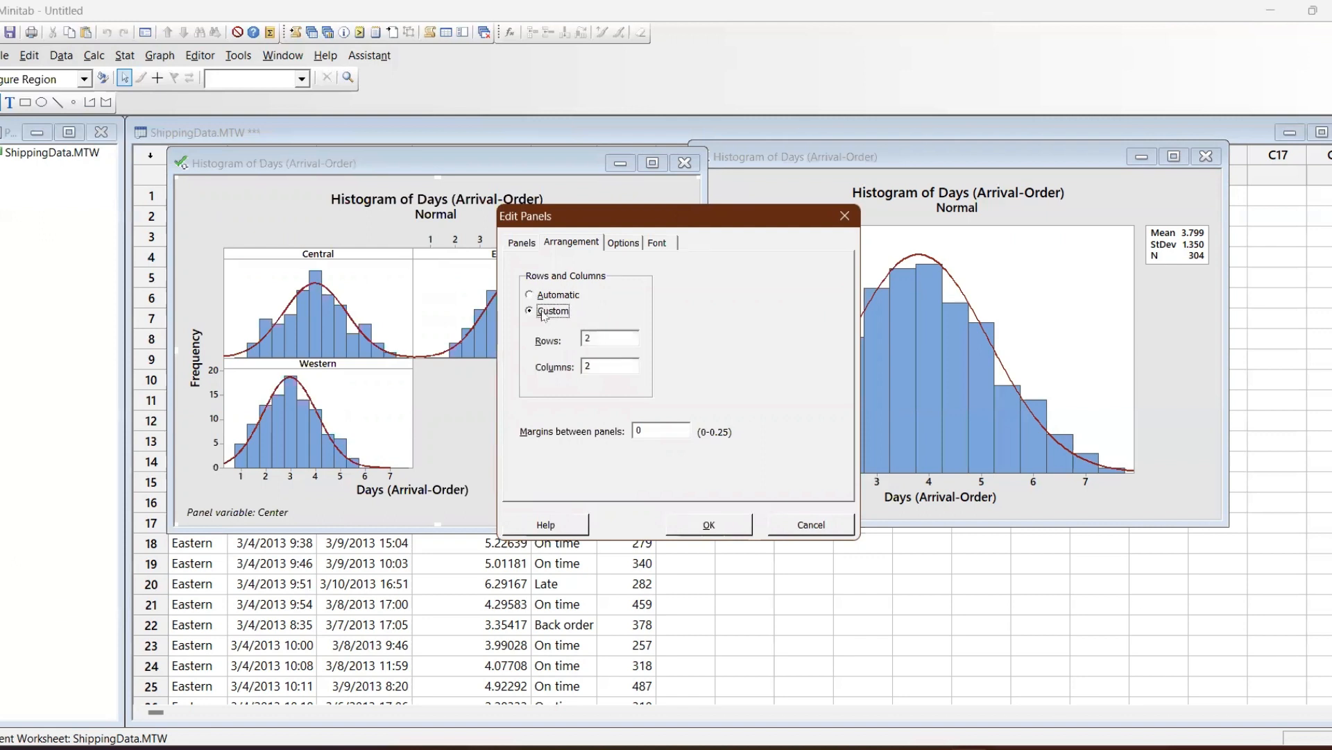
{"action": "left_click", "coordinate": [602, 337]}
{"action": "key", "text": "BackSpace"}
{"action": "left_click", "coordinate": [612, 365]}
{"action": "type", "text": "3"}
{"action": "left_click", "coordinate": [709, 524]}
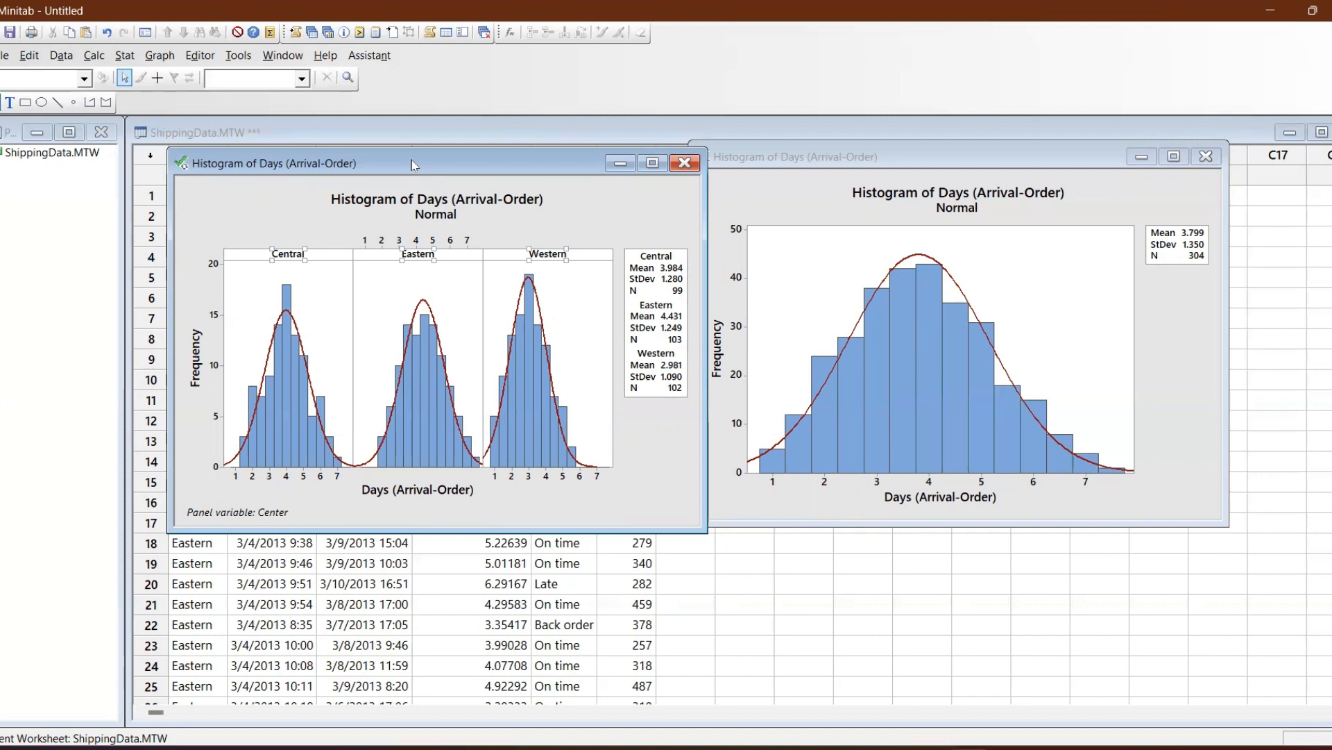
{"action": "key", "text": "ctrl+e"}
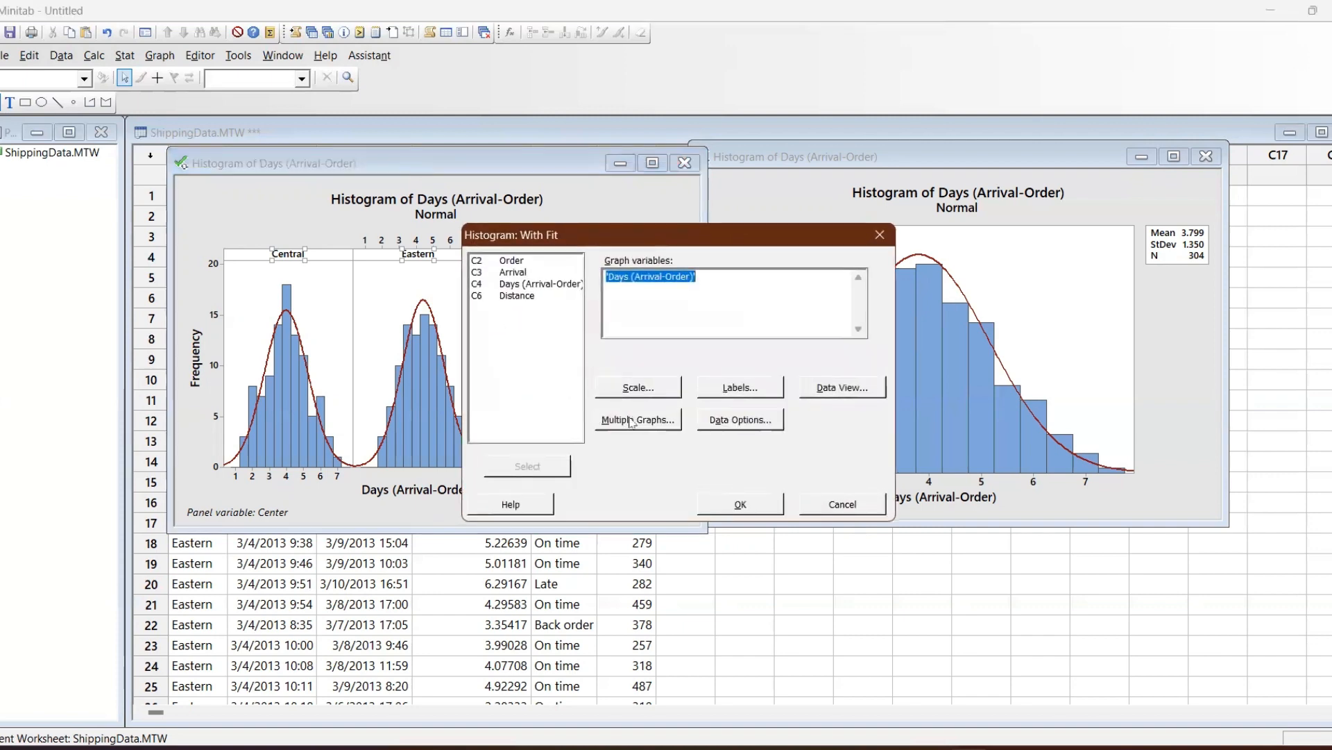
{"action": "left_click", "coordinate": [630, 420]}
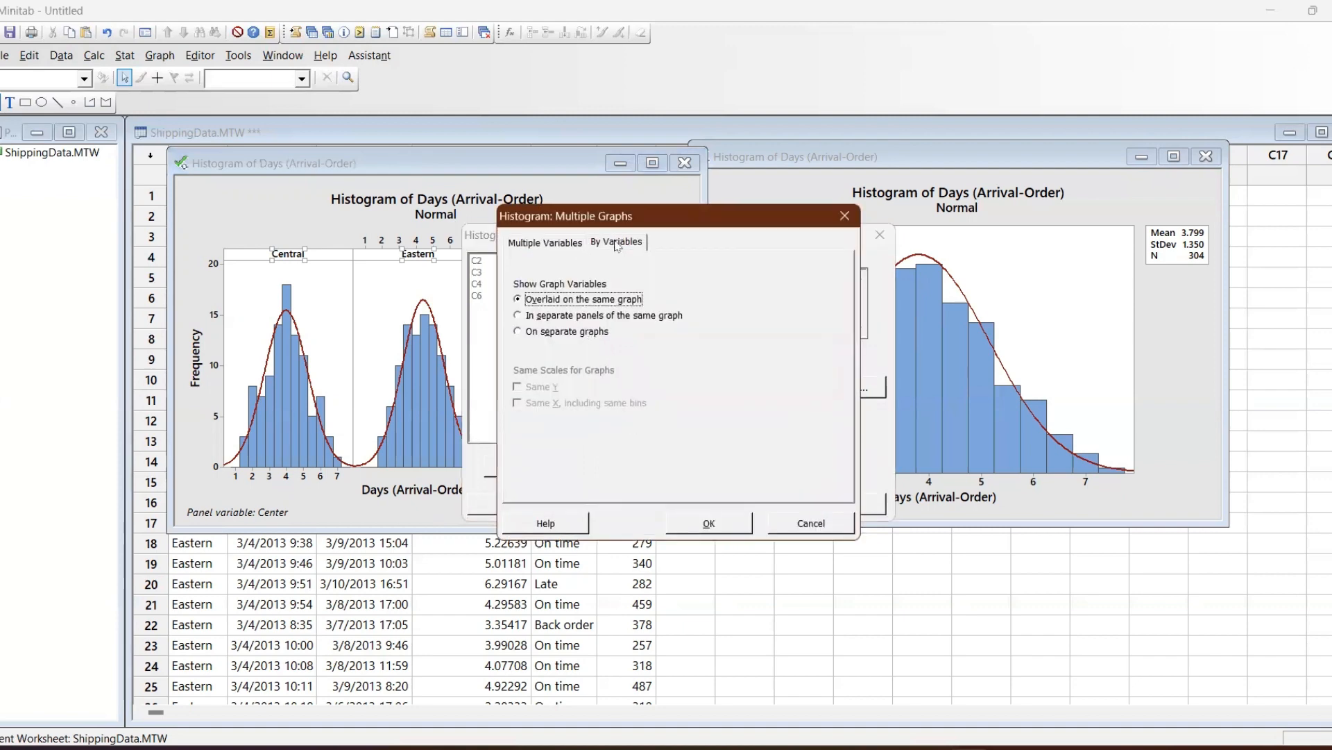
{"action": "left_click", "coordinate": [617, 243]}
{"action": "left_click", "coordinate": [844, 217]}
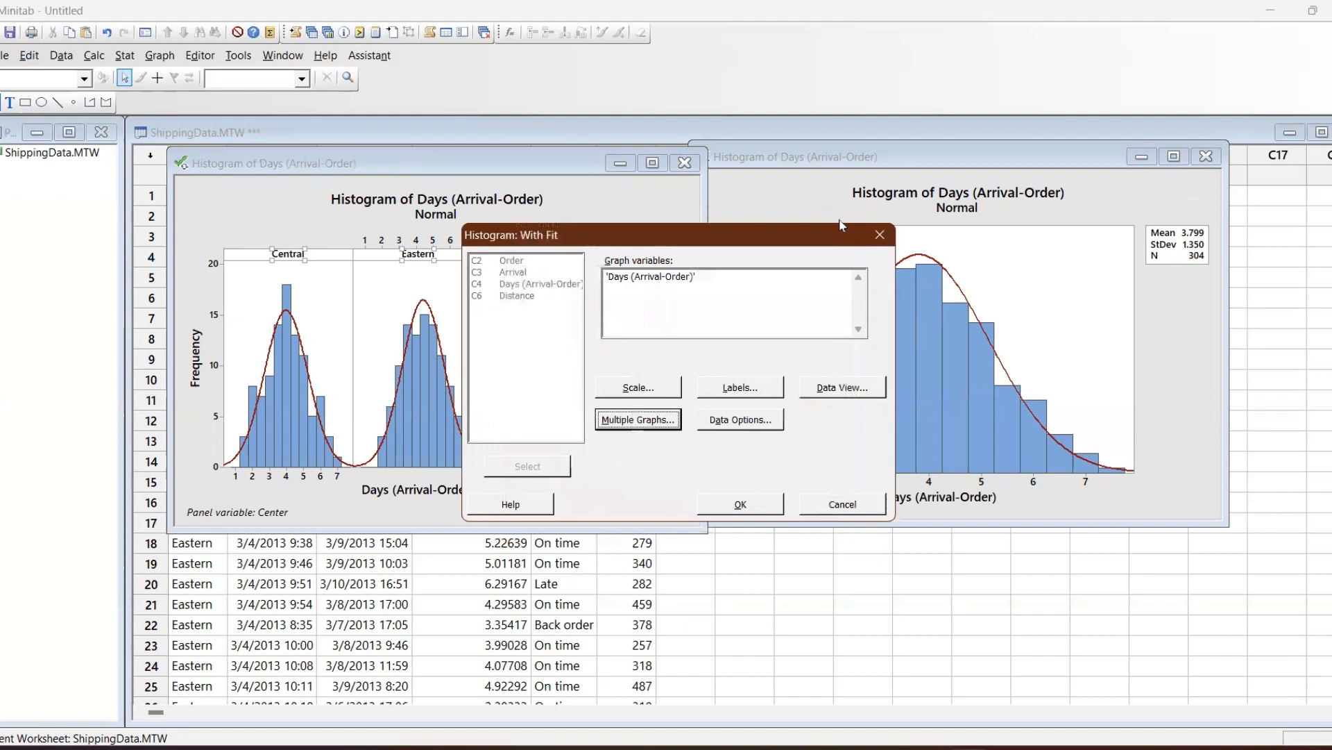
{"action": "left_click", "coordinate": [880, 234]}
Set a custom panel arrangement of 3 rows and 1 column for the Center-paneled Days (Arrival-Order) histogram
{"action": "right_click", "coordinate": [580, 301]}
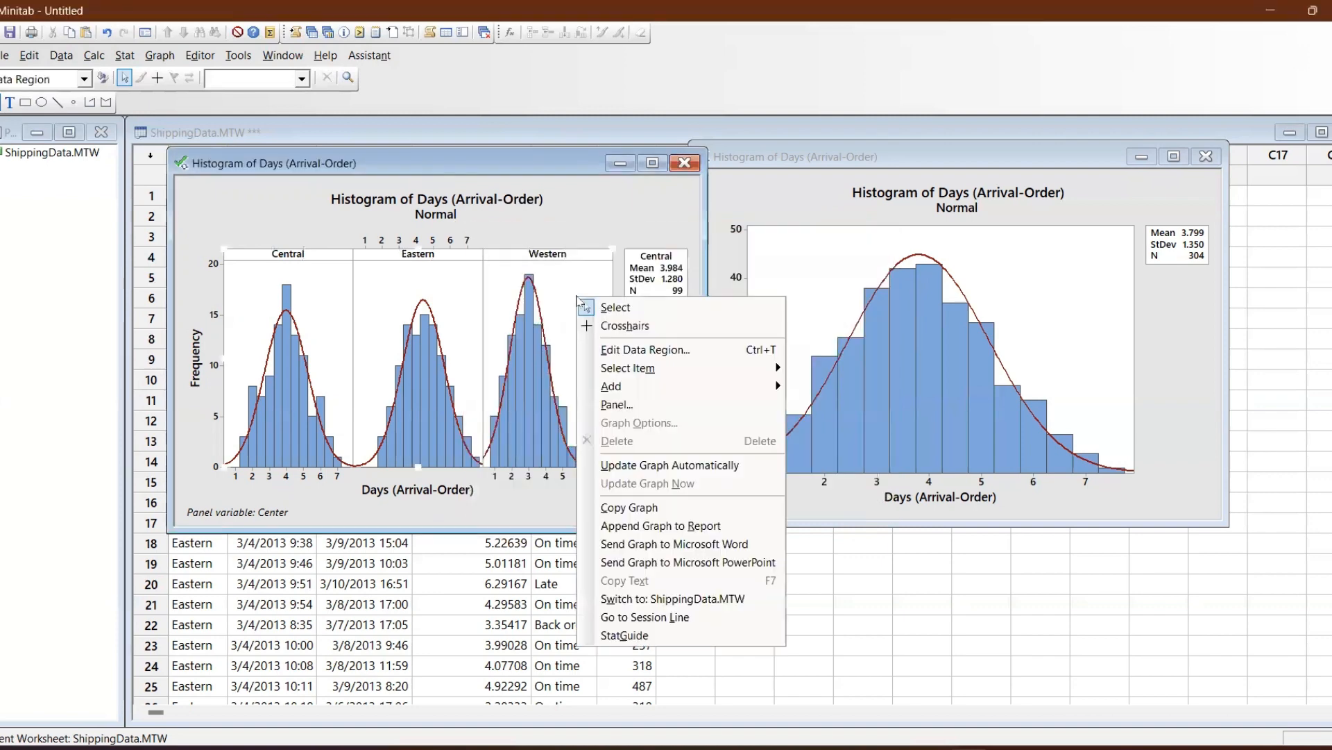
{"action": "left_click", "coordinate": [639, 408]}
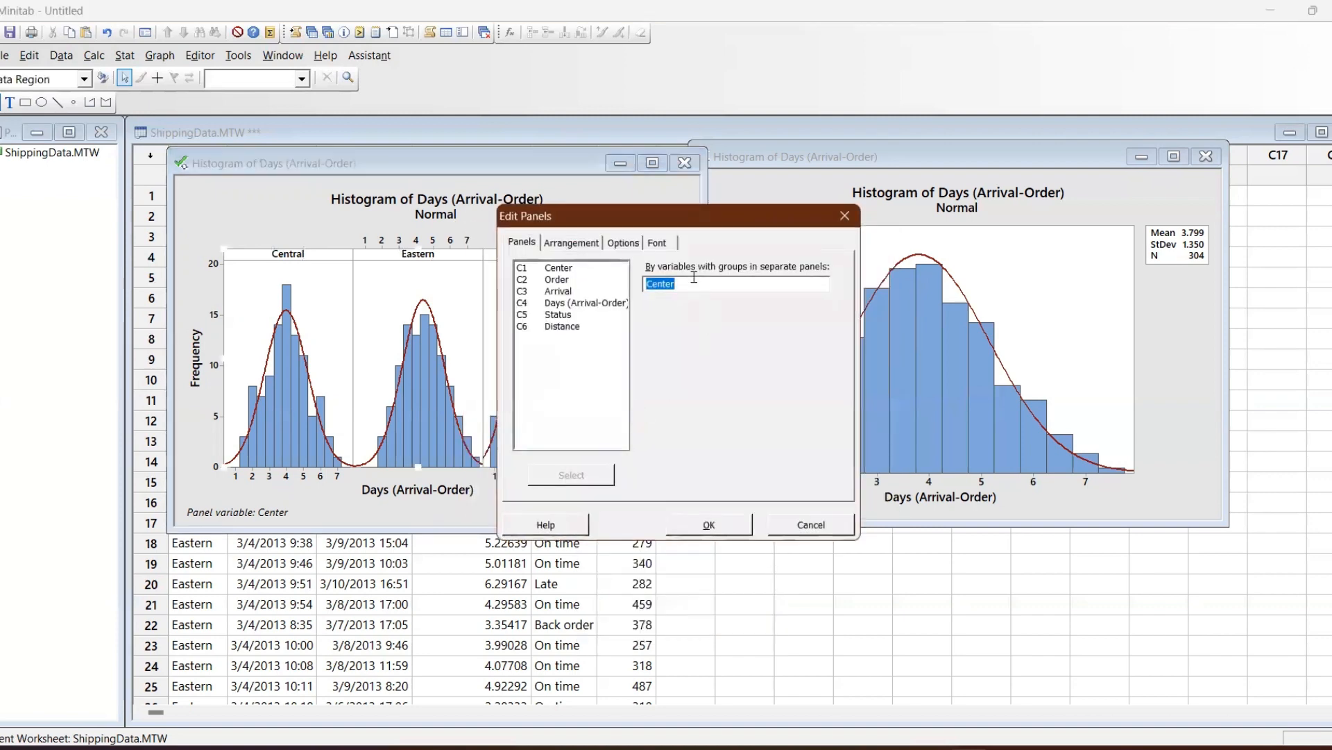
{"action": "left_click", "coordinate": [591, 244]}
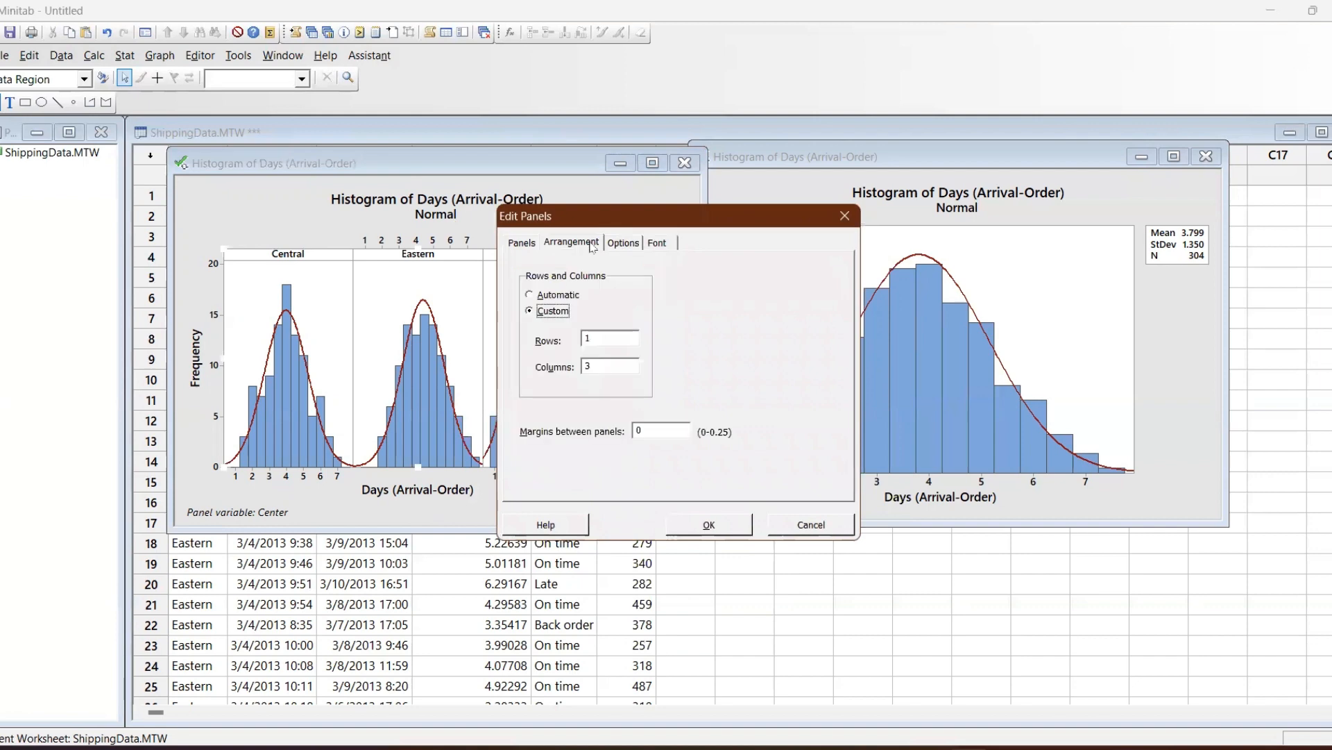
{"action": "left_click", "coordinate": [609, 340]}
{"action": "key", "text": "BackSpace"}
{"action": "type", "text": "1"}
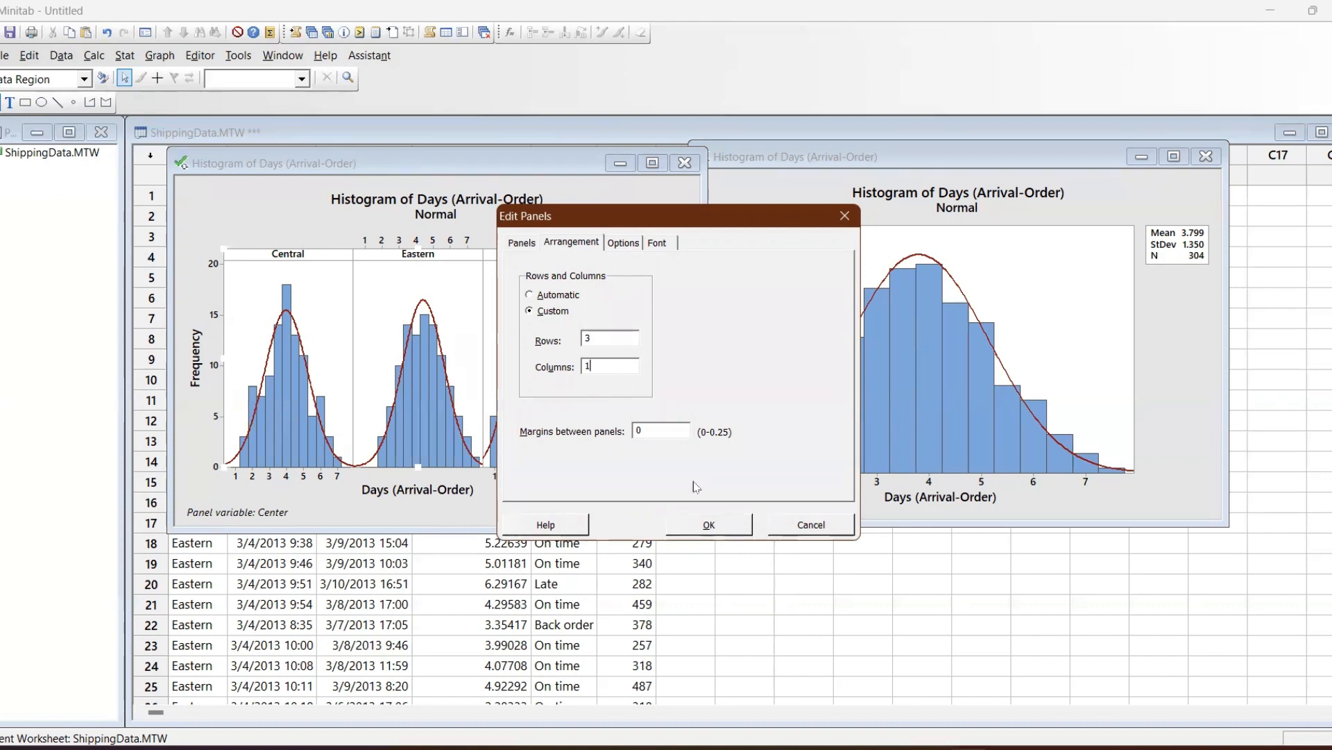
{"action": "left_click", "coordinate": [711, 525]}
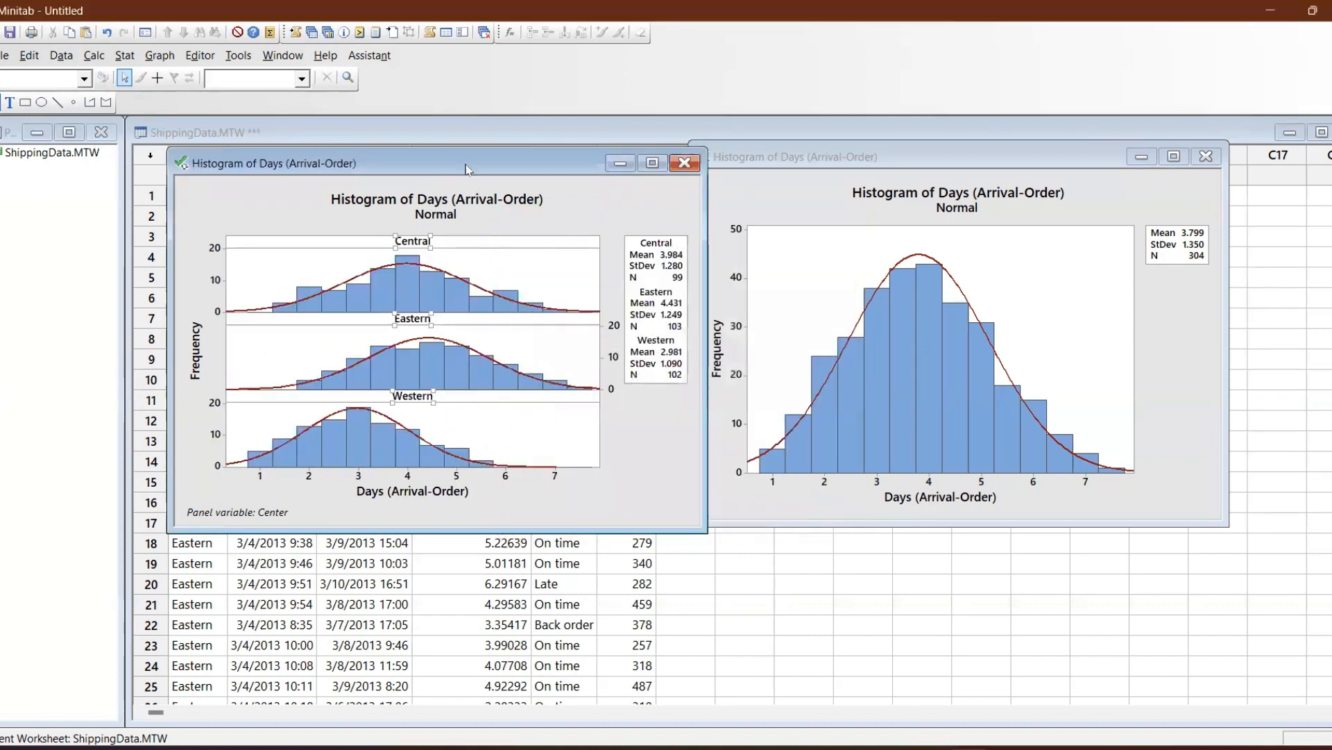
Place the stacked Center-paneled histogram beside the overall one, and maximize it to compare the bars and fit curves of each center
{"action": "left_click_drag", "start_coordinate": [465, 161], "coordinate": [486, 215]}
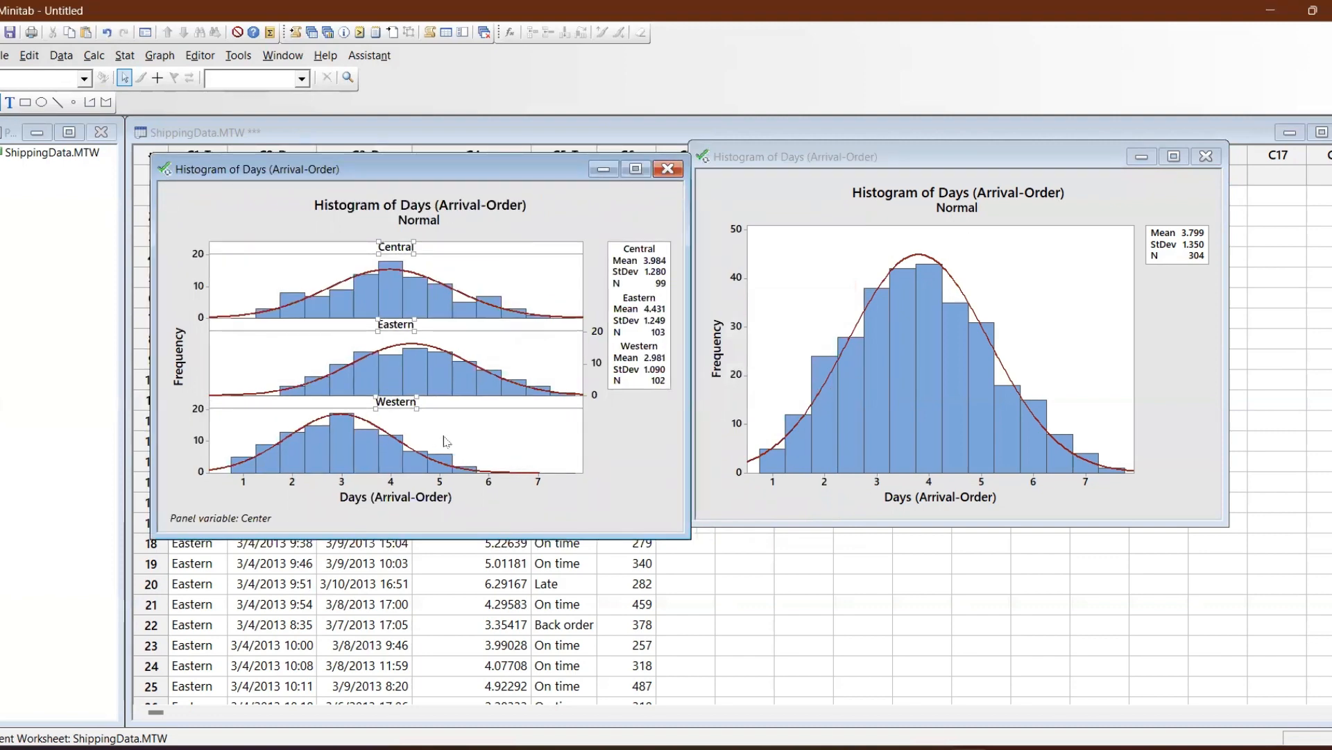
{"action": "left_click", "coordinate": [444, 439]}
{"action": "left_click", "coordinate": [636, 168]}
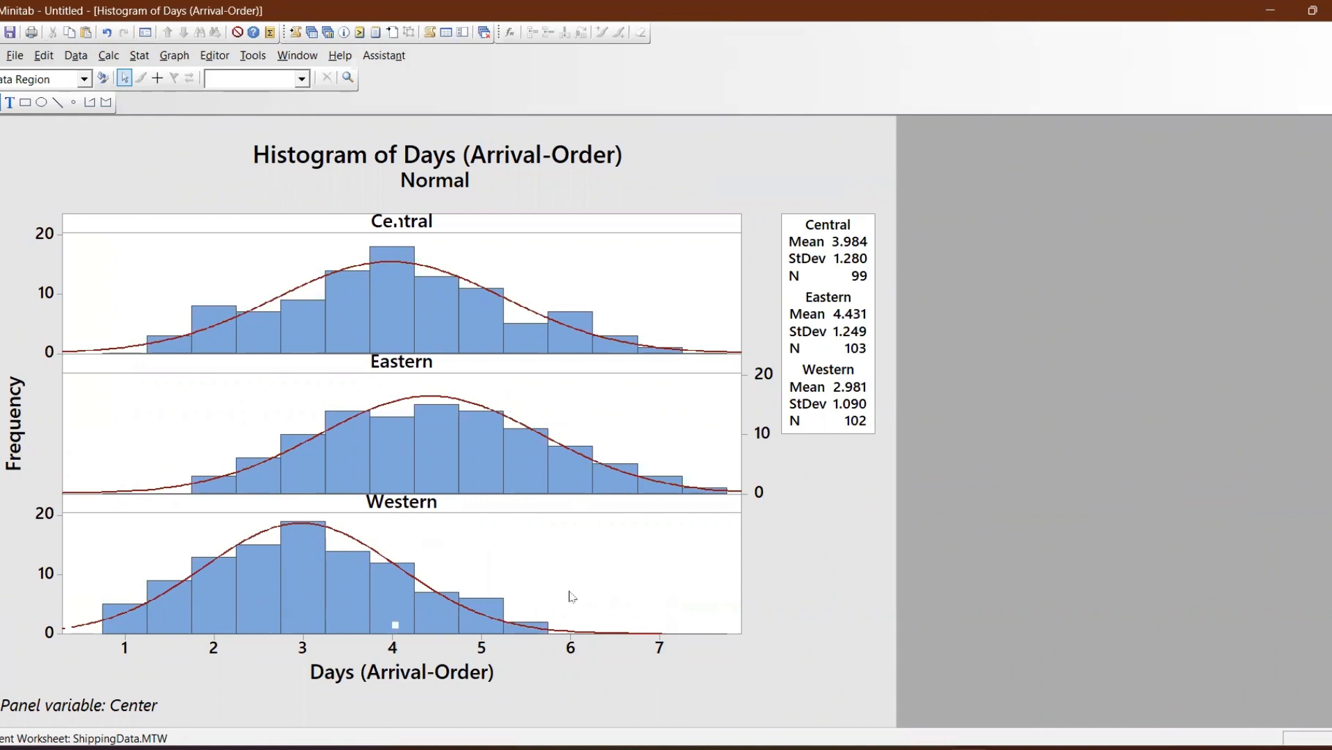
{"action": "mouse_move", "coordinate": [532, 633]}
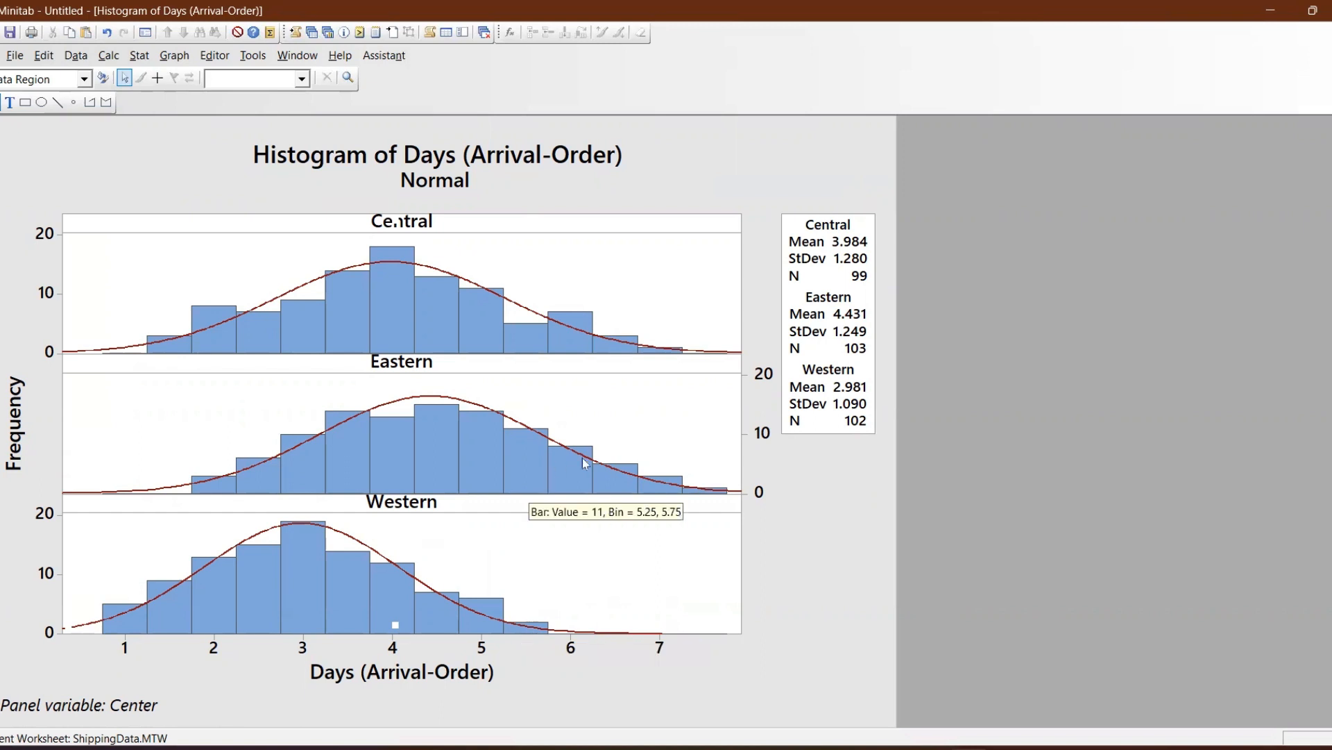
{"action": "mouse_move", "coordinate": [671, 488]}
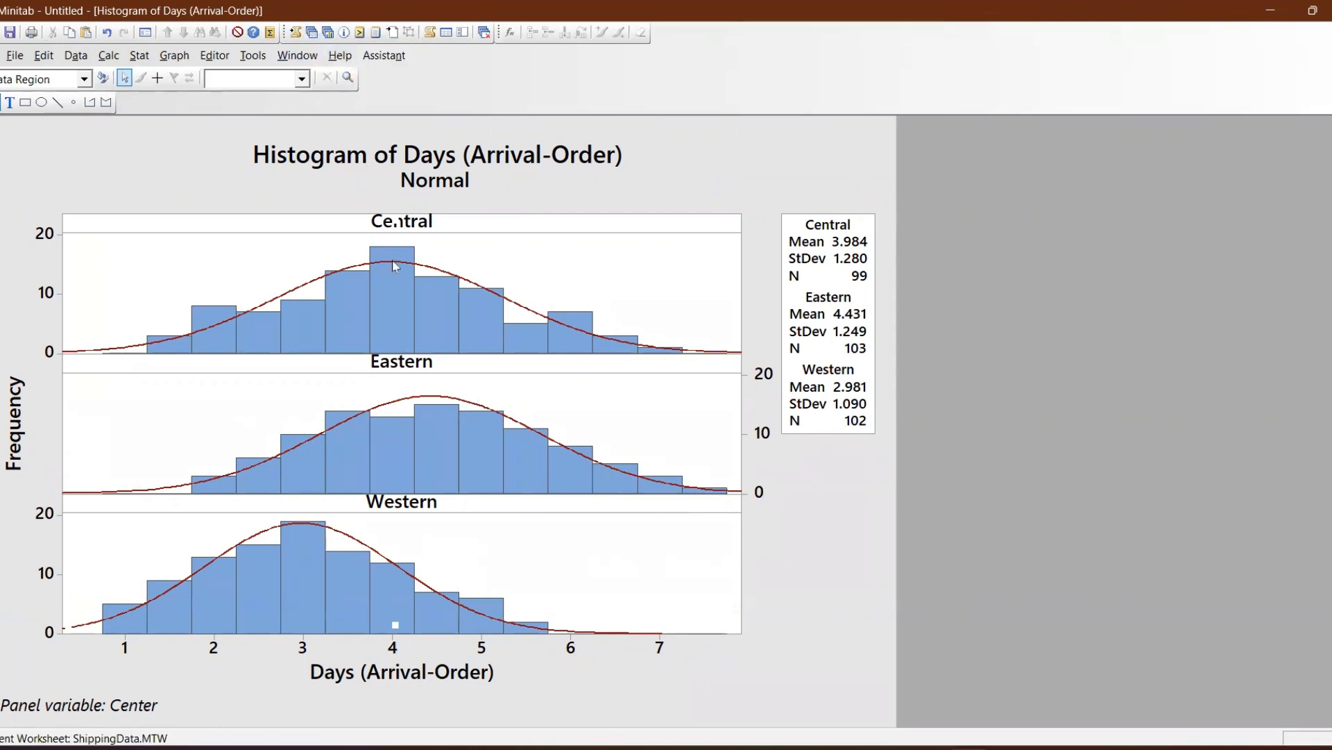
Return to the worksheet, run an Anderson-Darling normality test on Distance without percentile lines, and minimize the Session window
{"action": "left_click", "coordinate": [313, 33]}
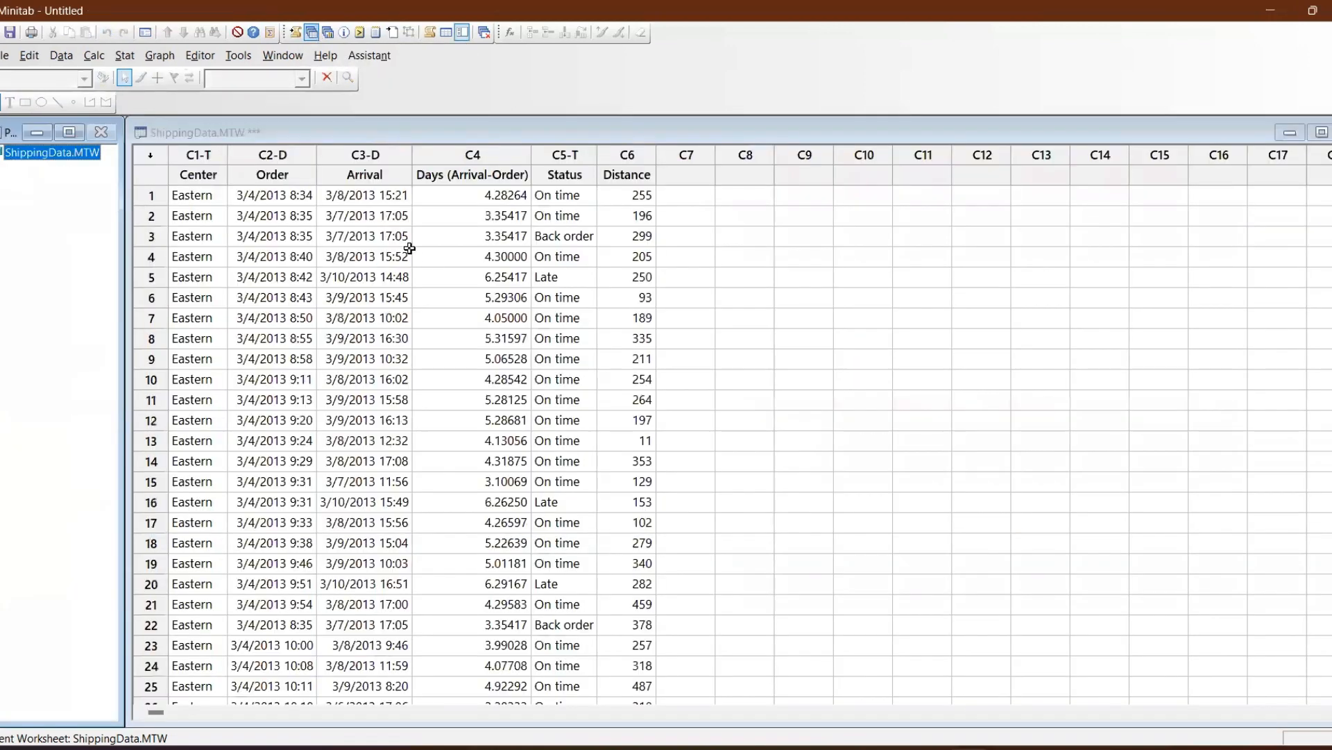
{"action": "left_click", "coordinate": [496, 173]}
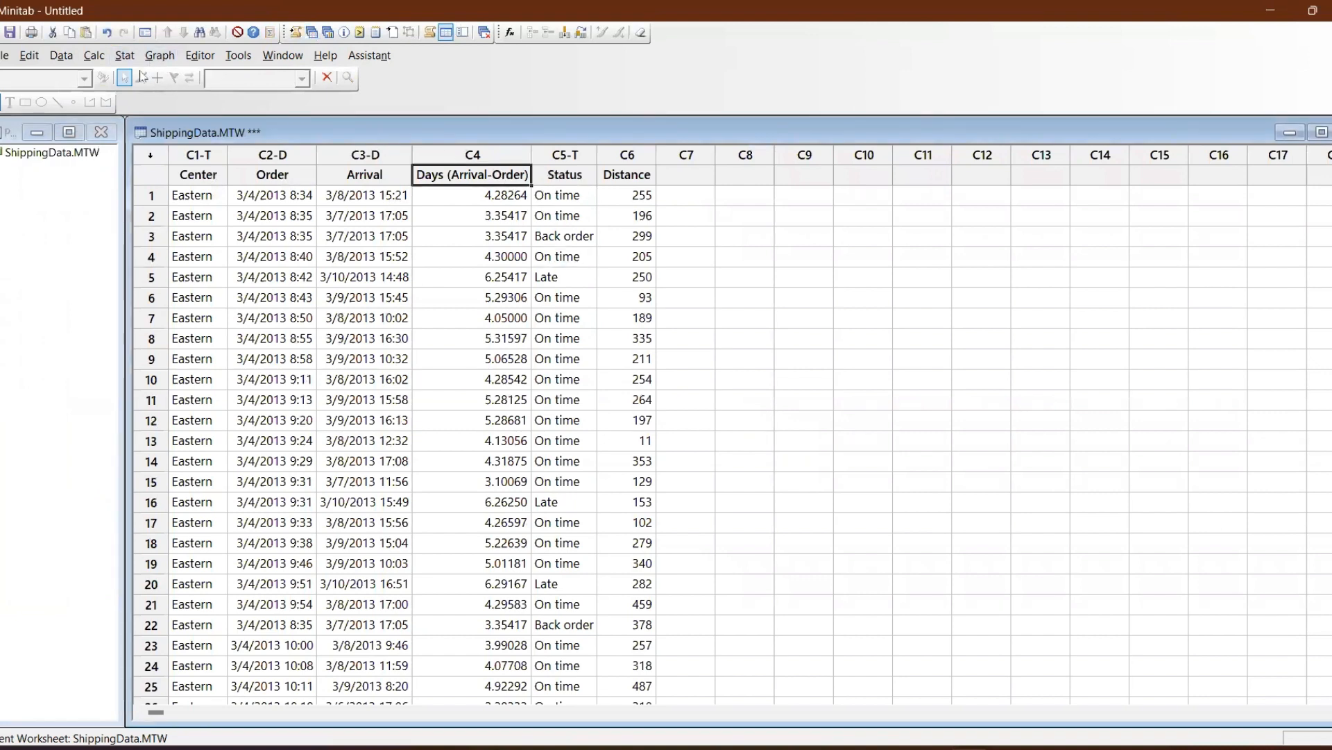
{"action": "left_click", "coordinate": [124, 55]}
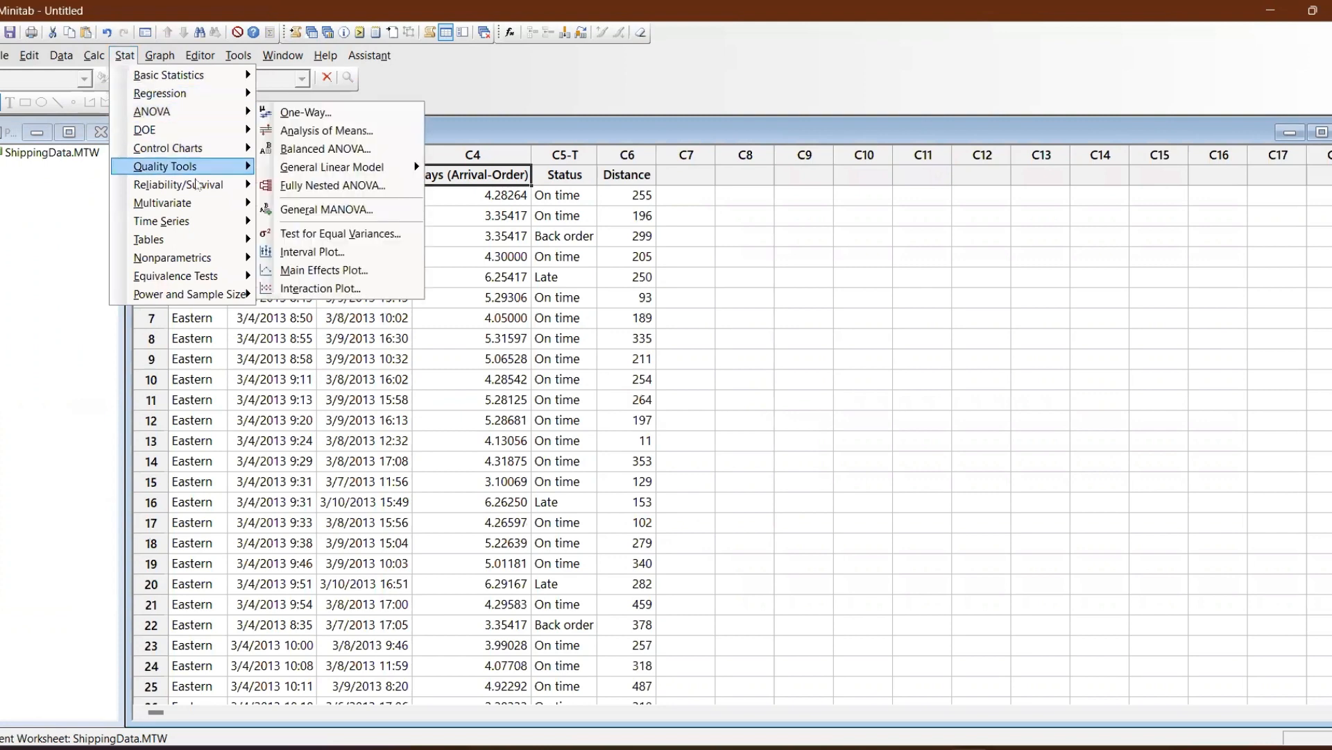
{"action": "mouse_move", "coordinate": [192, 75]}
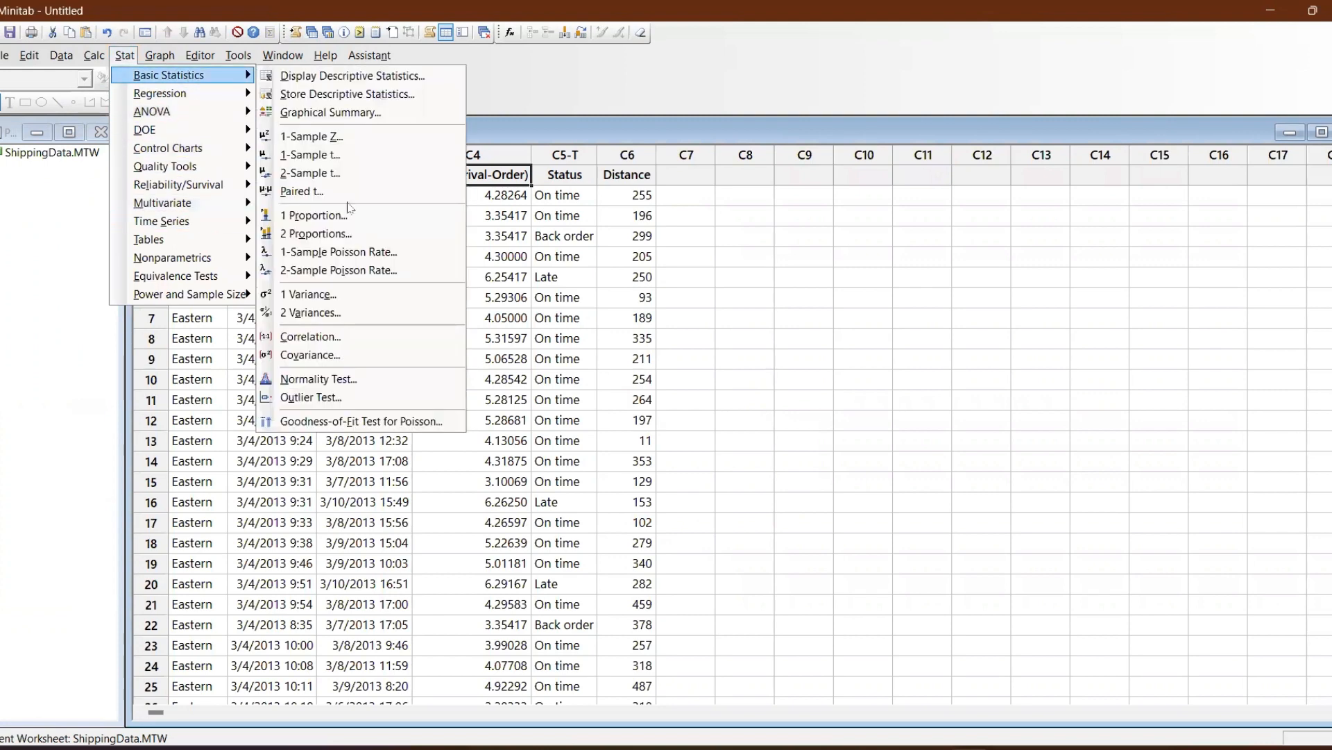
{"action": "left_click", "coordinate": [366, 379]}
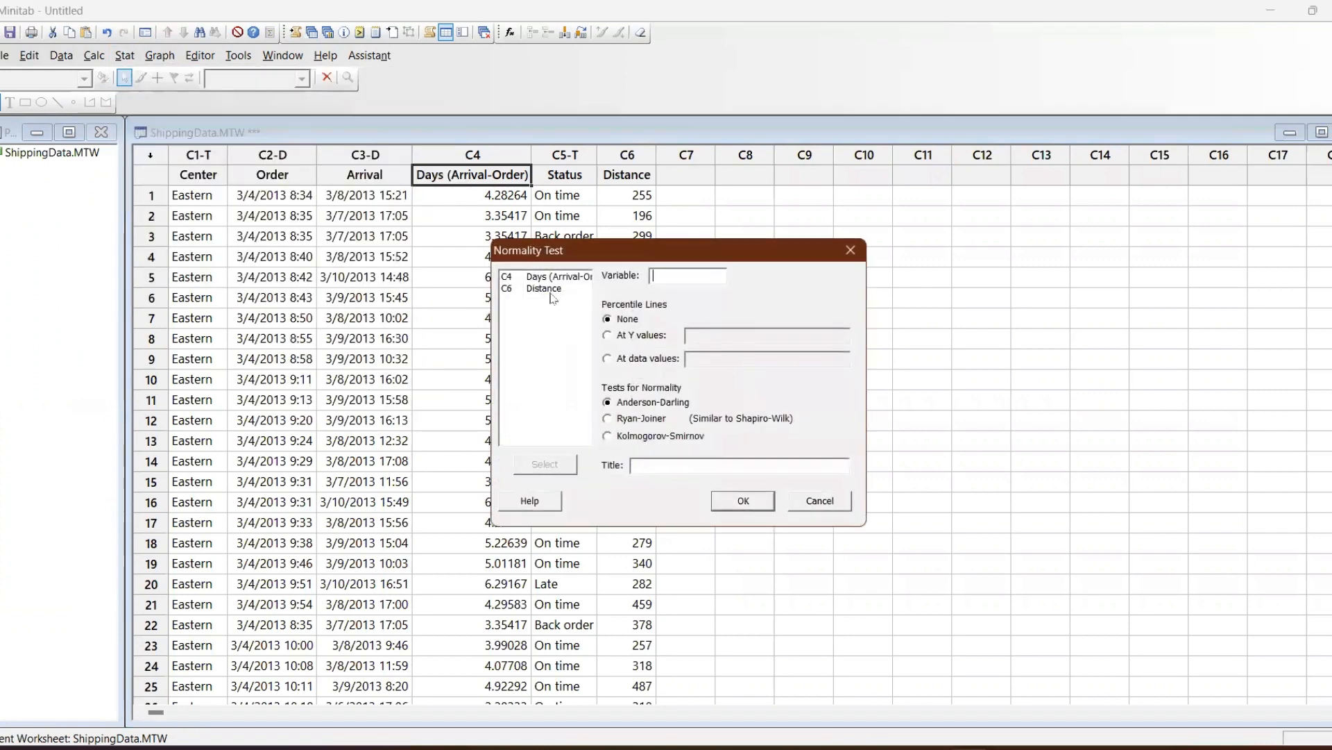
{"action": "left_click", "coordinate": [550, 290]}
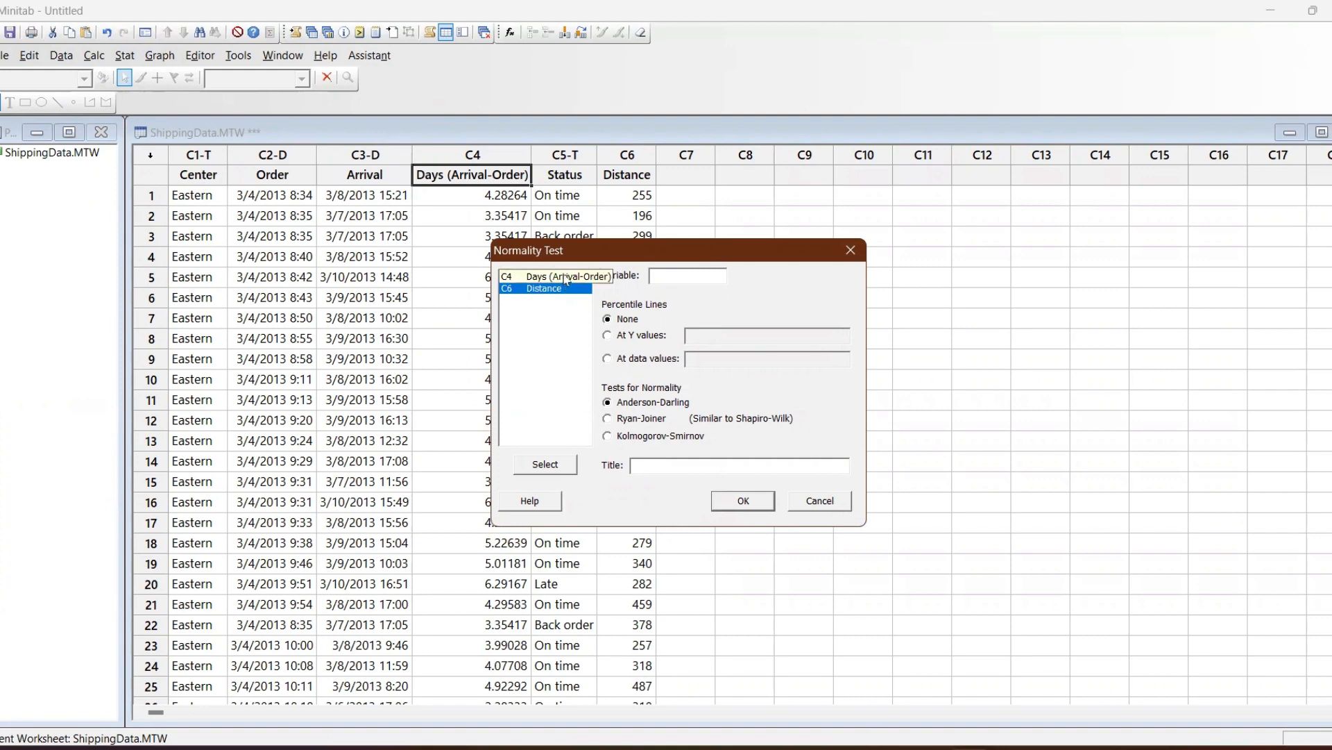
{"action": "left_click", "coordinate": [725, 507]}
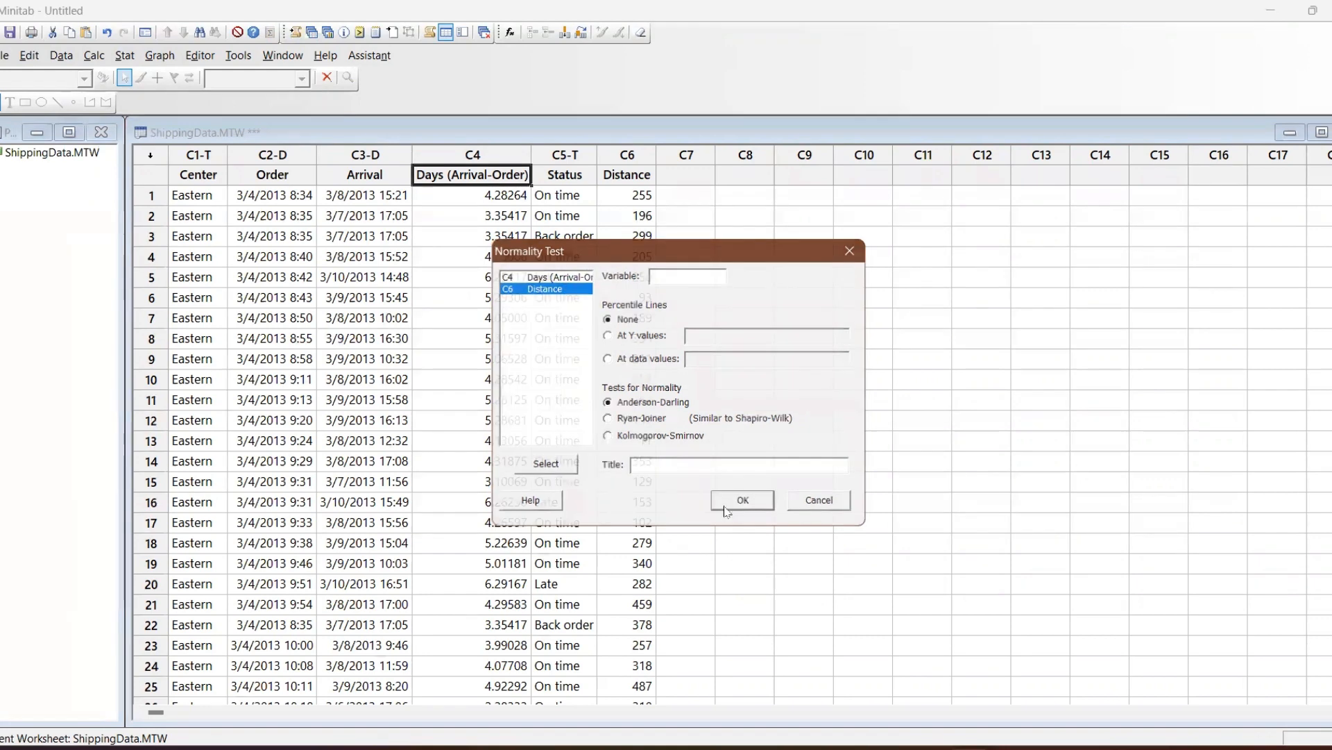
{"action": "left_click", "coordinate": [731, 463]}
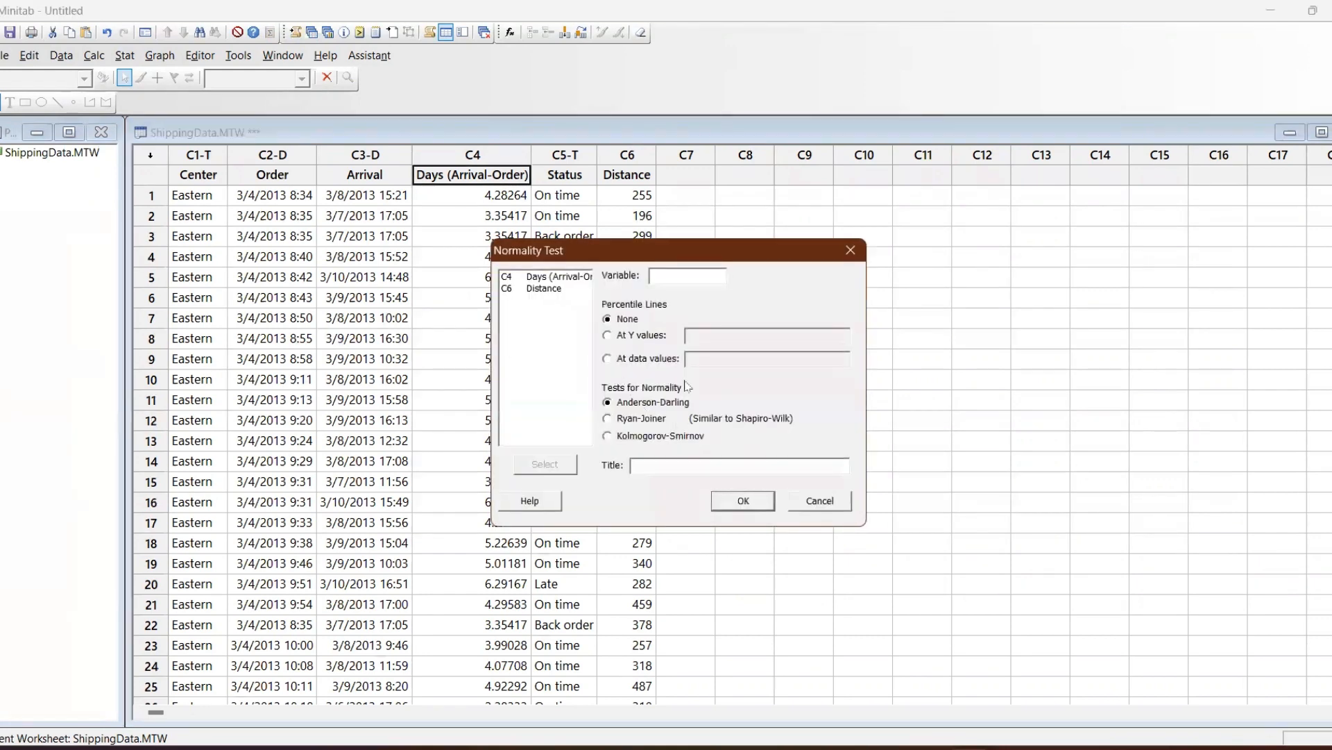
{"action": "double_click", "coordinate": [555, 289]}
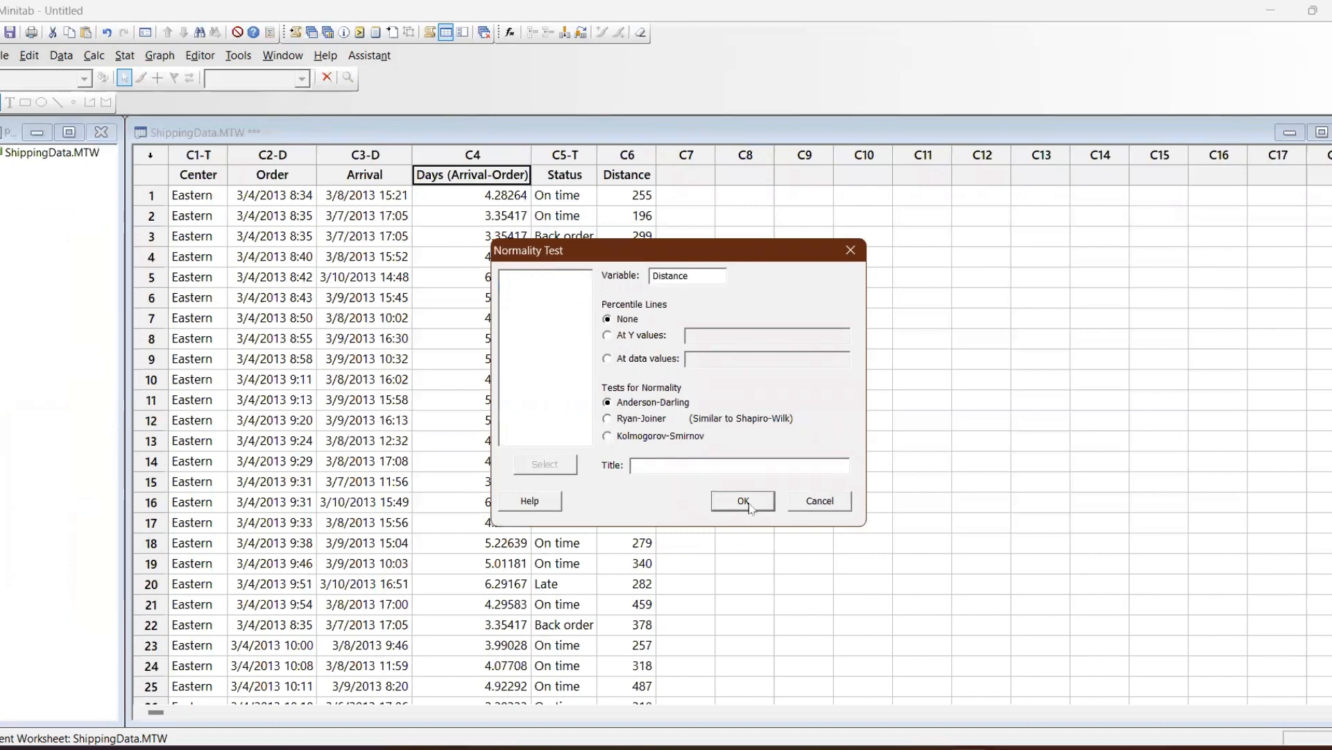
{"action": "left_click", "coordinate": [744, 500]}
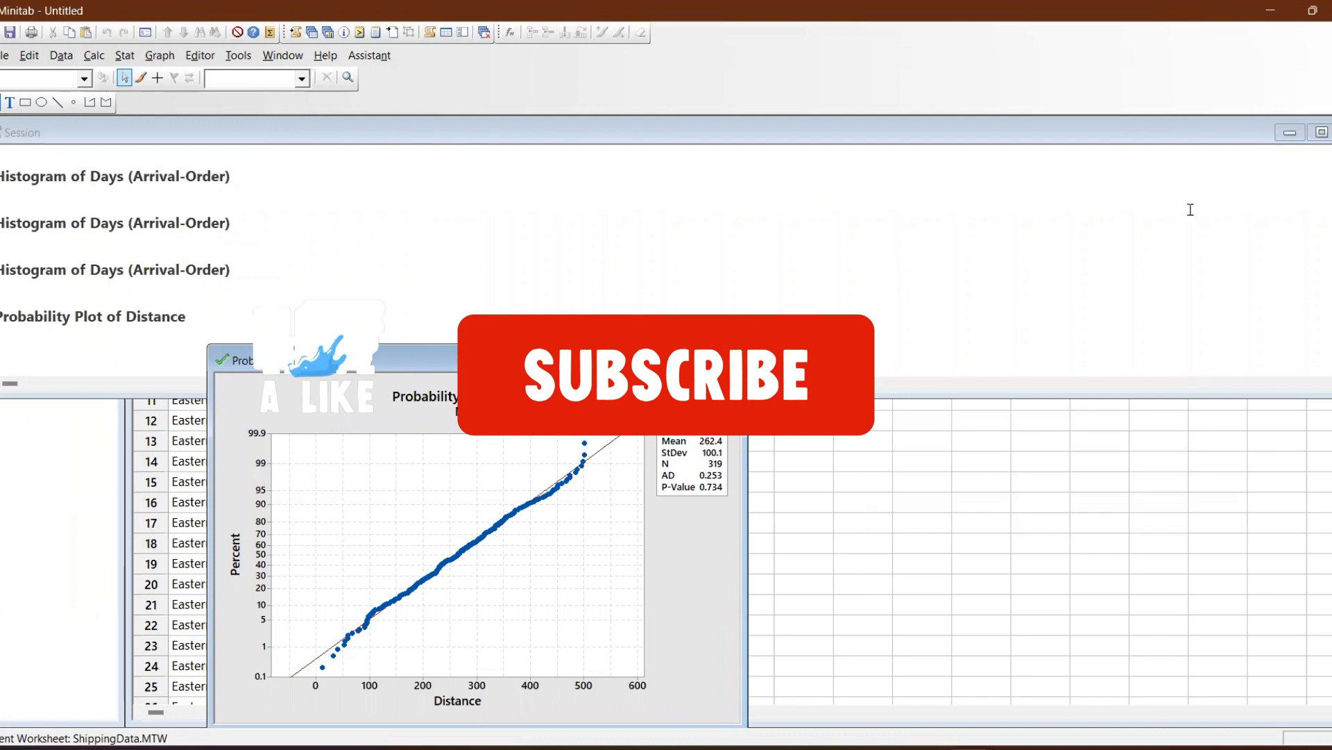
{"action": "left_click", "coordinate": [1290, 132]}
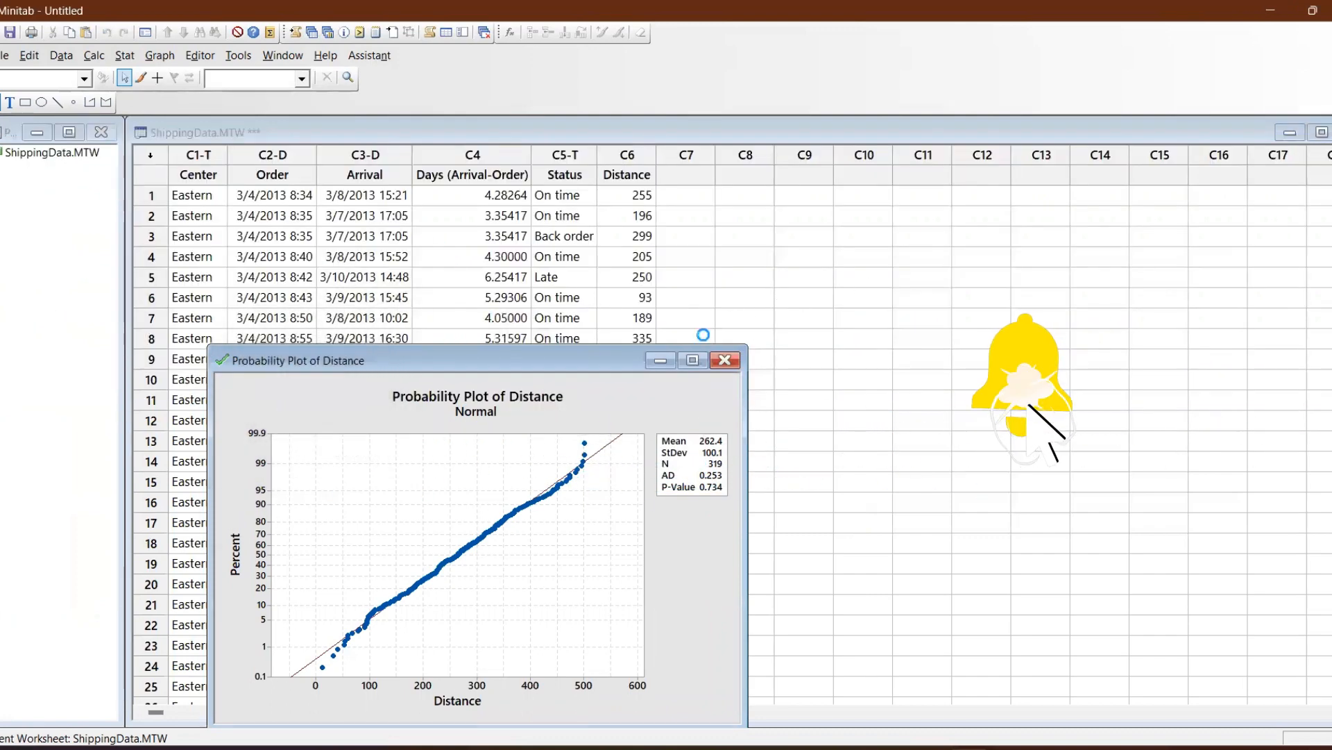
Run the Anderson-Darling normality test on Days (Arrival-Order), and place its probability plot clear of the Distance plot
{"action": "key", "text": "ctrl+e"}
{"action": "double_click", "coordinate": [553, 280]}
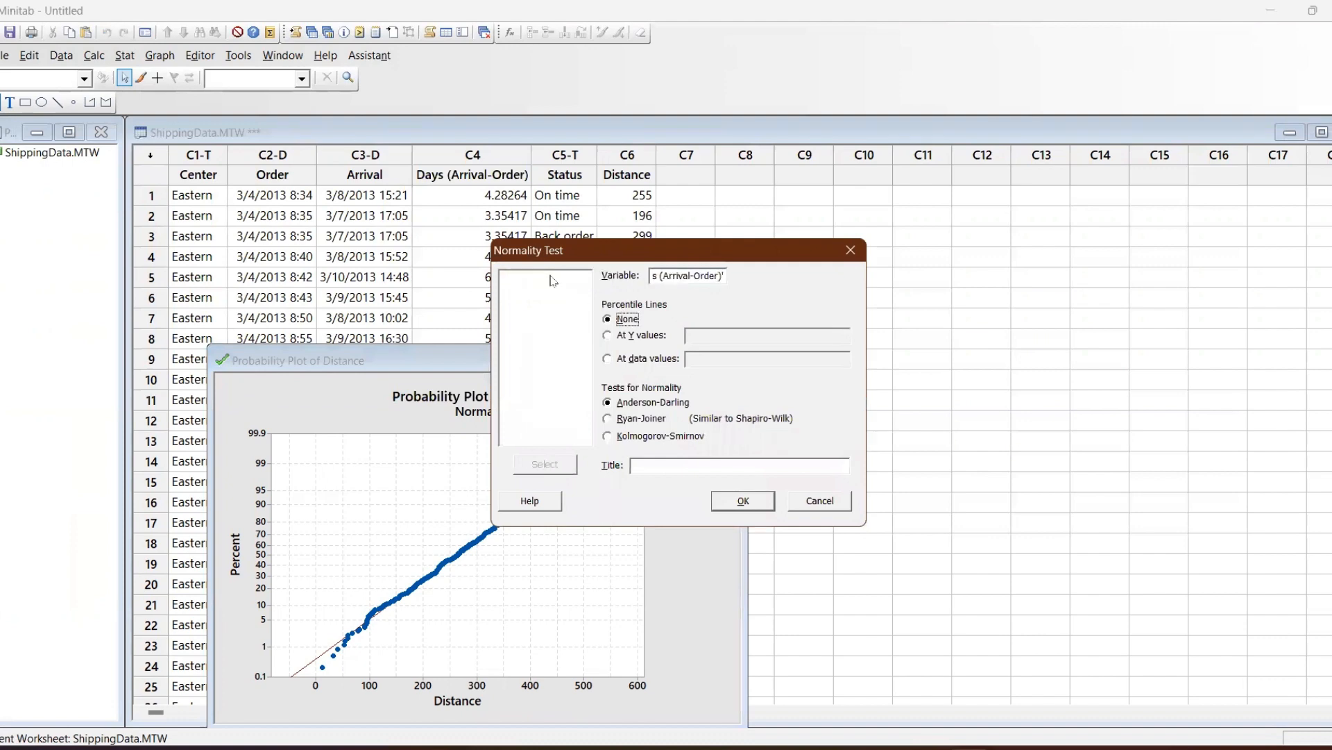
{"action": "left_click", "coordinate": [742, 501]}
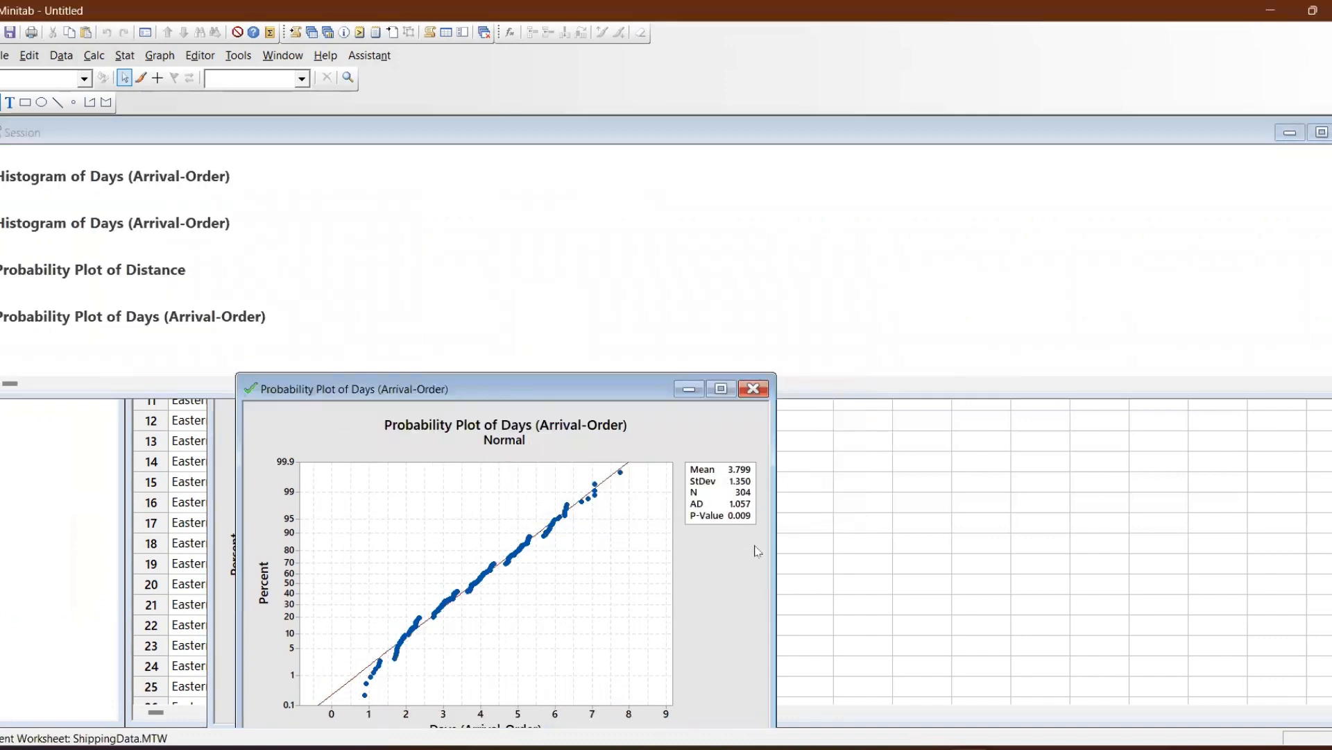
{"action": "left_click", "coordinate": [1290, 132]}
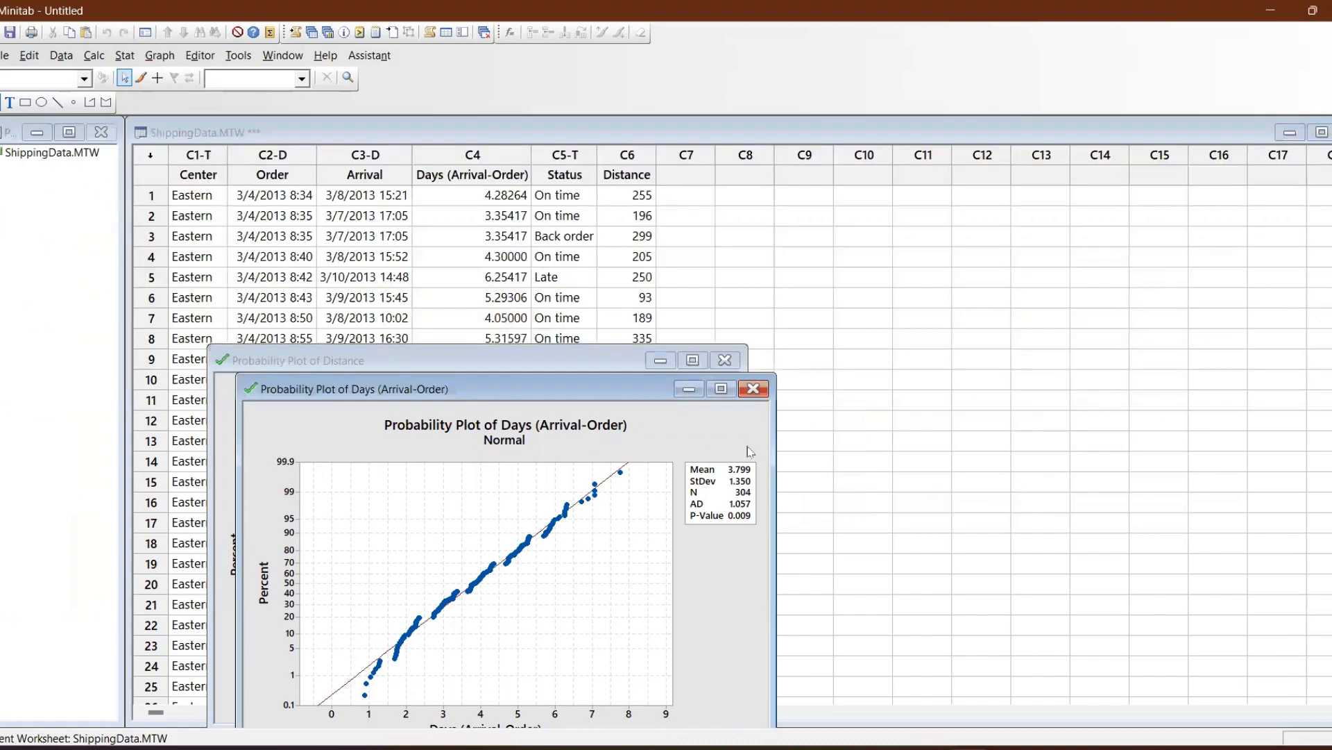
{"action": "left_click_drag", "start_coordinate": [623, 397], "coordinate": [1135, 146]}
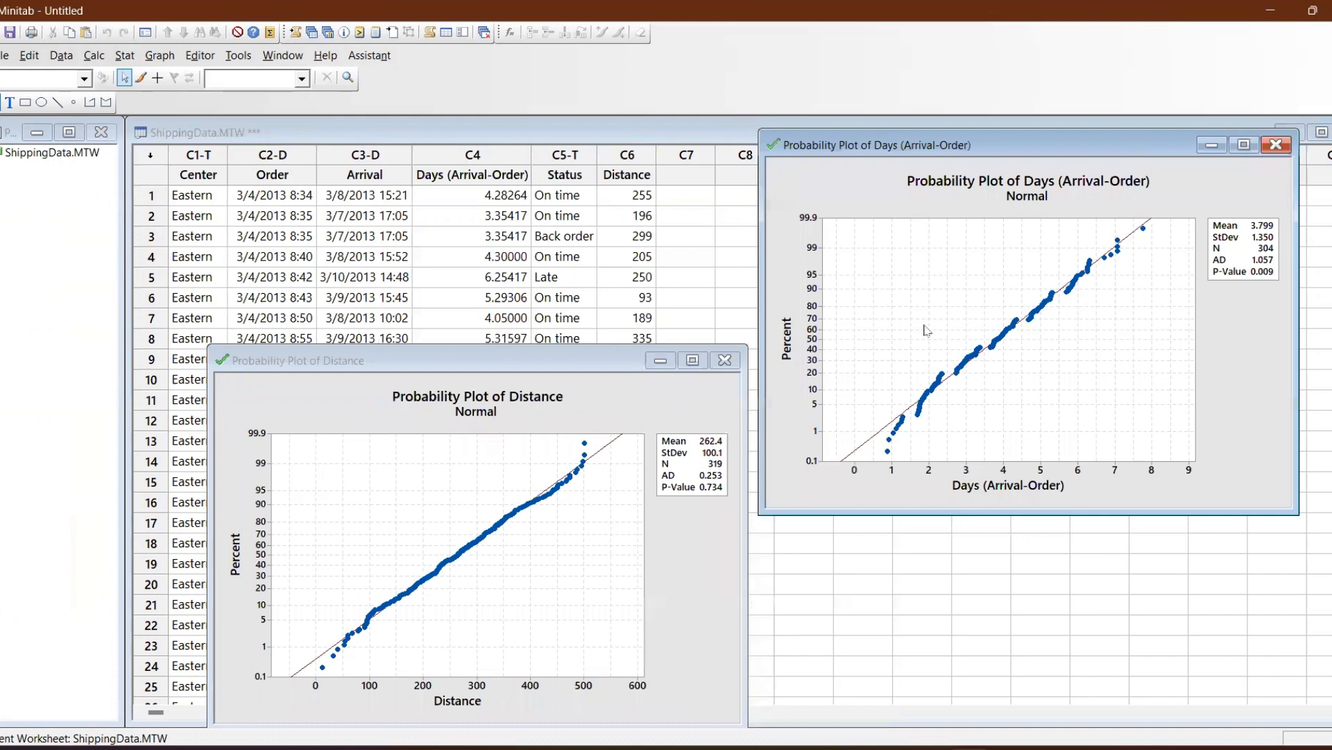